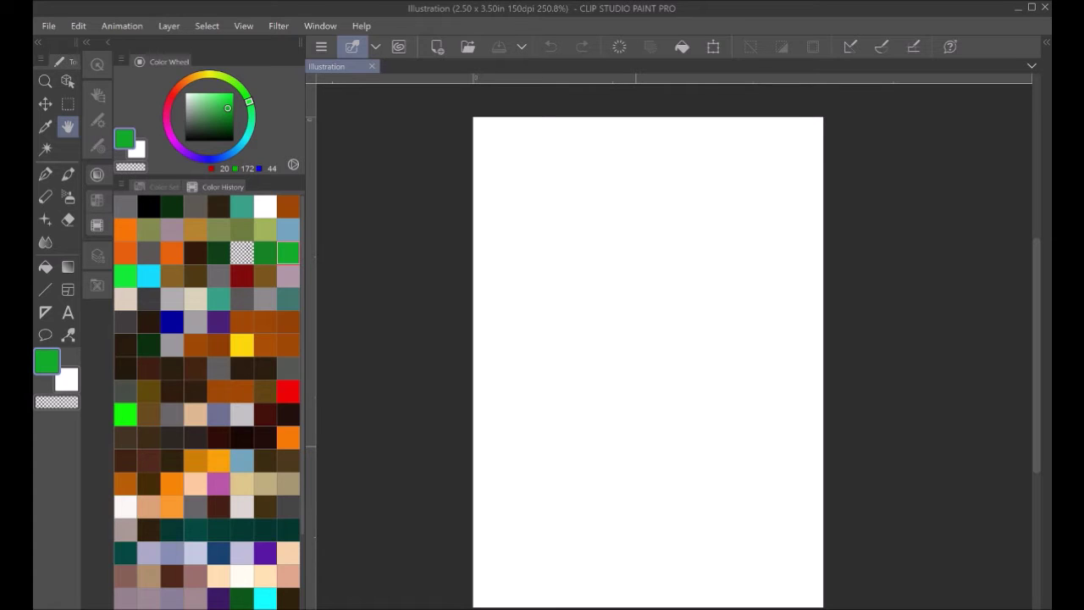
- Sketch the crown of a bird's head, its back and a pointed folded wing in green with the Pen tool
key(p)
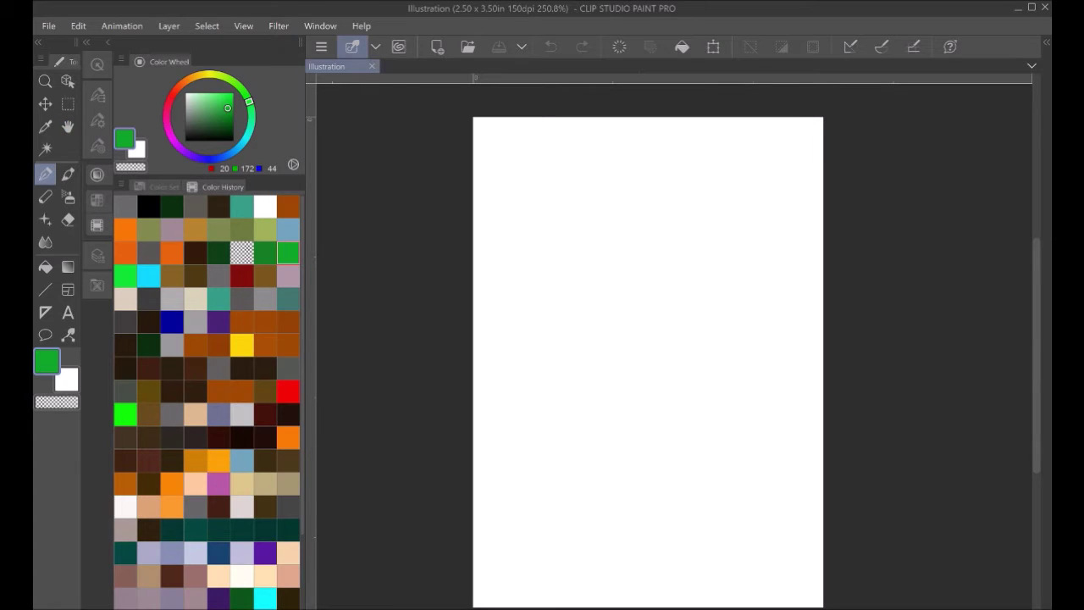
key(h)
scroll(688, 288, up, 3)
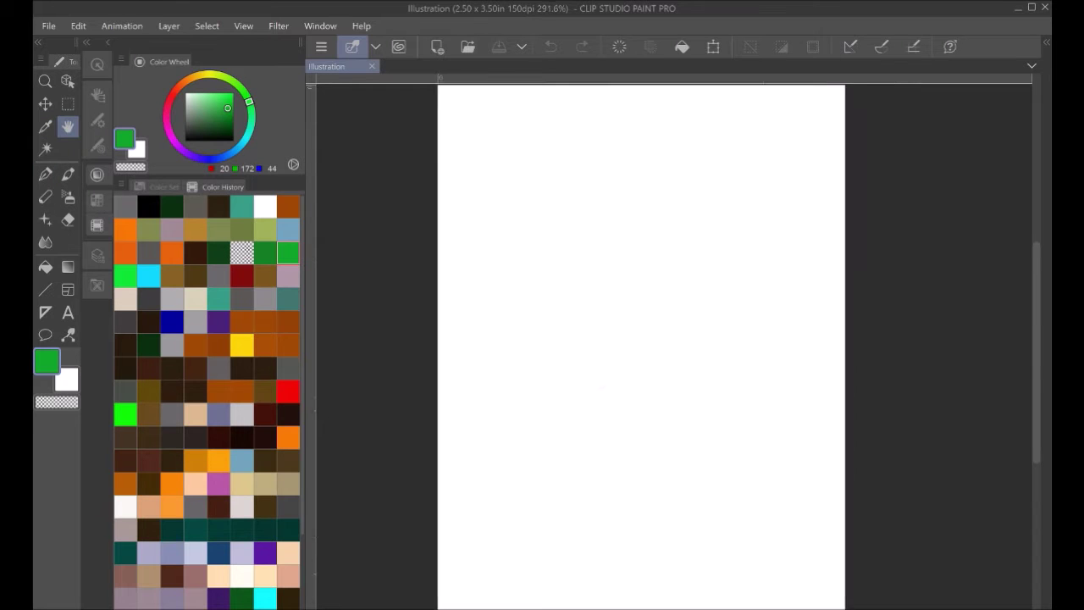
drag(688, 288, 627, 296)
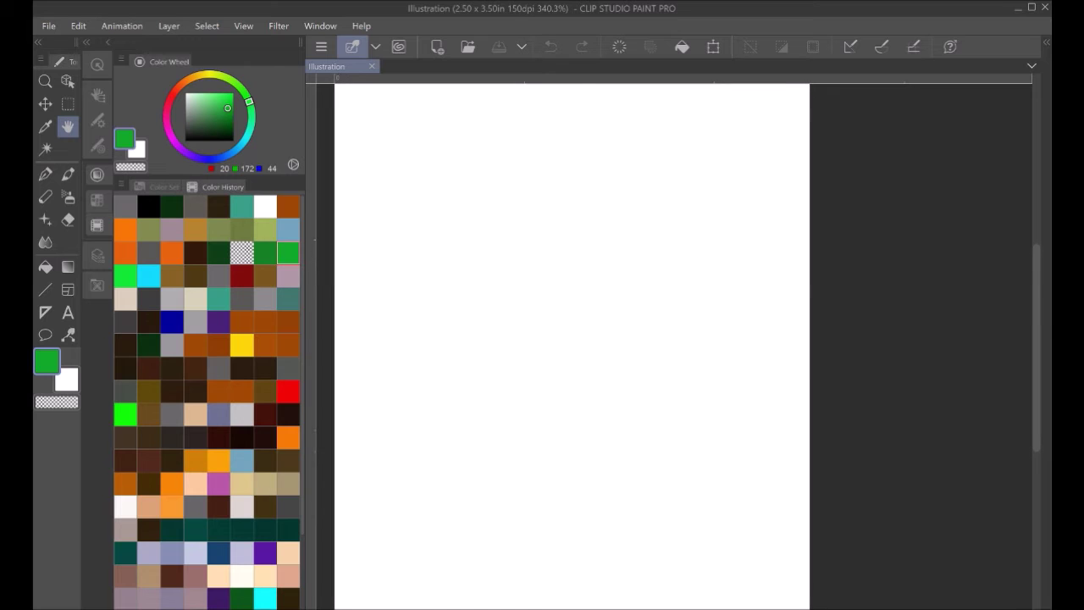
click(46, 173)
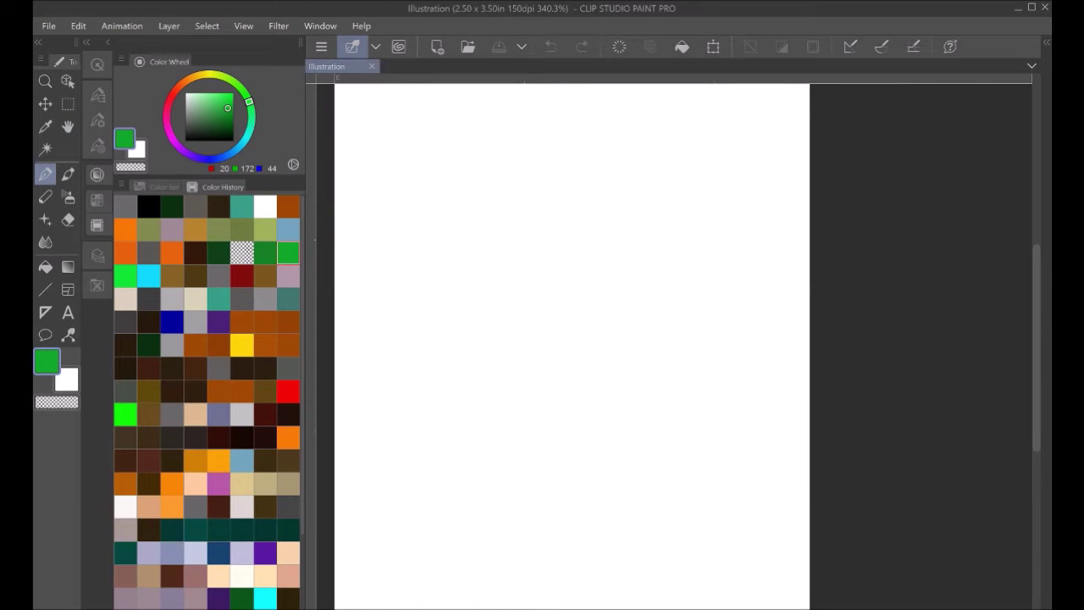
mouse_move(419, 203)
mouse_down()
mouse_move(438, 180)
mouse_move(423, 198)
mouse_move(446, 177)
mouse_move(414, 207)
mouse_move(490, 173)
mouse_up()
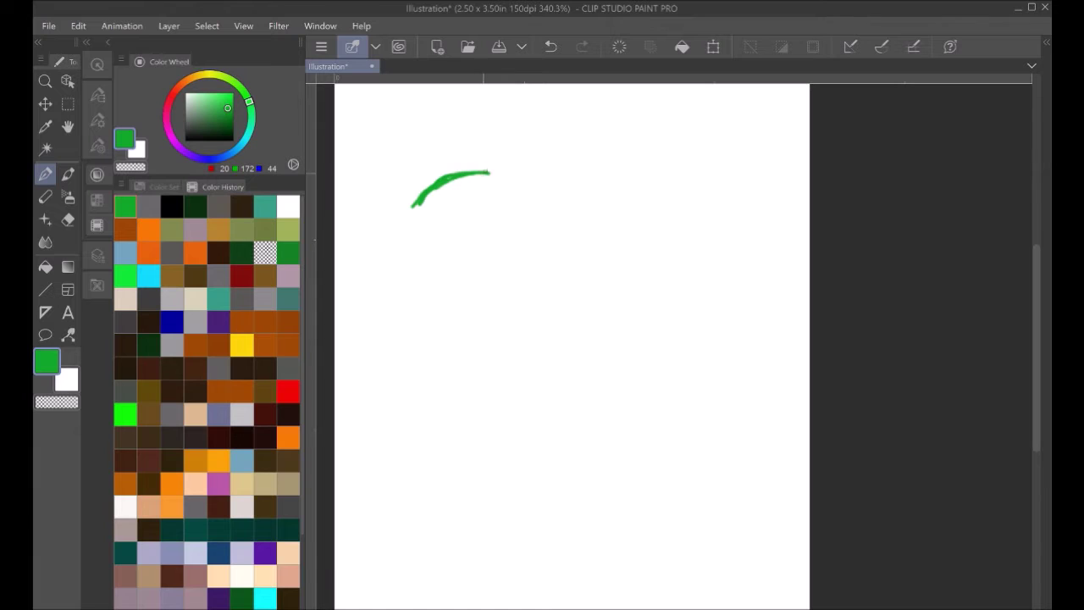
mouse_move(487, 177)
mouse_down()
mouse_move(516, 203)
mouse_move(517, 193)
mouse_move(515, 228)
mouse_move(509, 188)
mouse_move(510, 241)
mouse_move(512, 226)
mouse_move(543, 290)
mouse_move(586, 322)
mouse_move(573, 305)
mouse_move(672, 363)
mouse_move(698, 364)
mouse_move(621, 398)
mouse_move(564, 388)
mouse_move(496, 351)
mouse_move(478, 280)
mouse_move(490, 361)
mouse_up()
drag(475, 287, 512, 367)
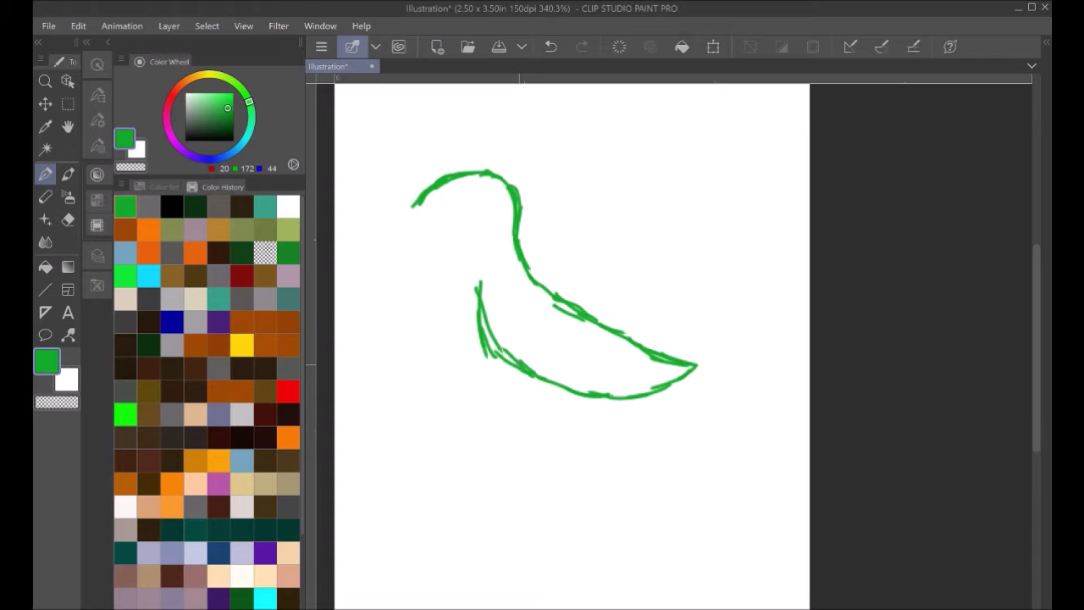
- Sketch the bird's face, breast and belly outline from the head down to the tail base, continuing into the tail's underside
drag(424, 203, 411, 259)
drag(415, 213, 409, 285)
drag(410, 247, 432, 382)
mouse_move(421, 334)
mouse_down()
mouse_move(441, 413)
mouse_move(458, 437)
mouse_move(491, 448)
mouse_up()
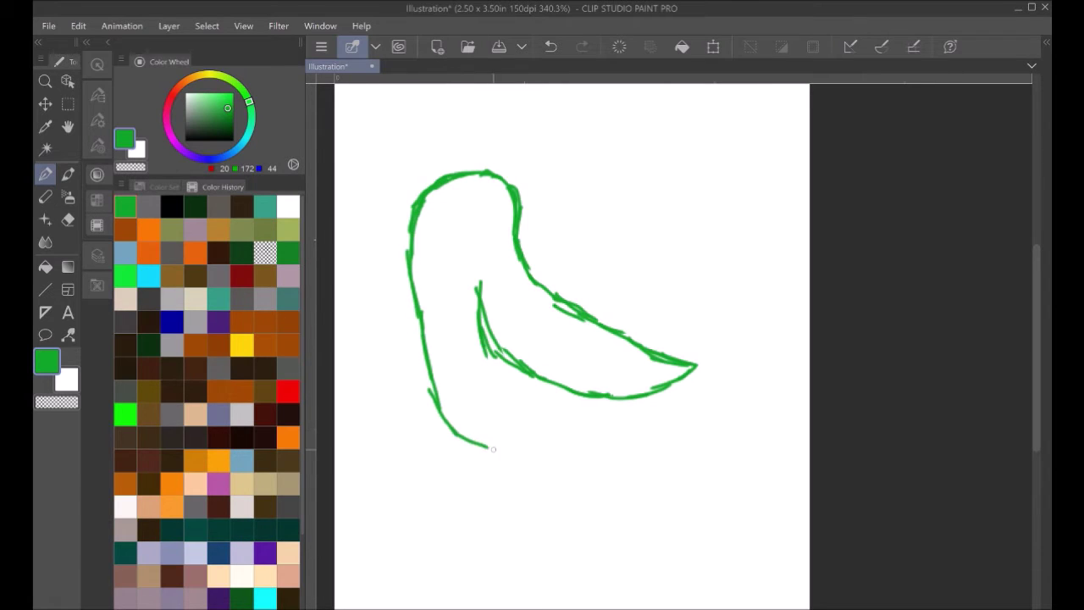
mouse_move(435, 385)
mouse_down()
mouse_move(474, 441)
mouse_move(512, 459)
mouse_move(640, 464)
mouse_move(695, 566)
mouse_up()
- Draw the upper and lower edges of a long tail narrowing to a point near the canvas's lower right corner
drag(655, 394, 689, 450)
drag(665, 414, 718, 516)
key(space)
drag(758, 389, 707, 280)
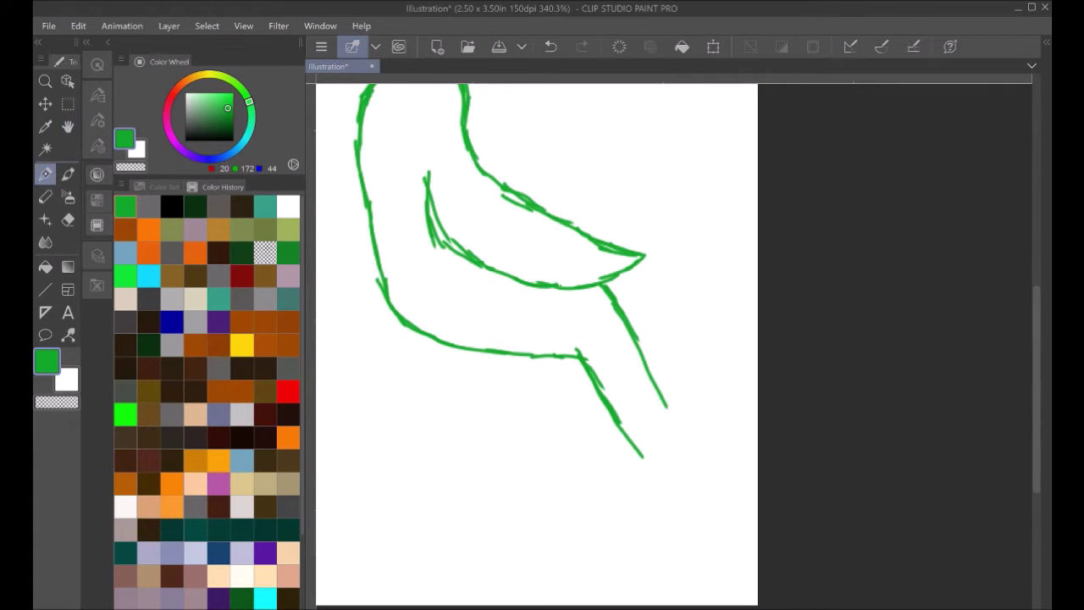
drag(625, 315, 644, 342)
drag(635, 441, 693, 517)
mouse_move(653, 396)
mouse_down()
mouse_move(702, 476)
mouse_move(688, 441)
mouse_up()
drag(679, 428, 730, 541)
drag(684, 500, 707, 529)
drag(701, 524, 725, 553)
drag(682, 504, 727, 552)
drag(717, 505, 741, 563)
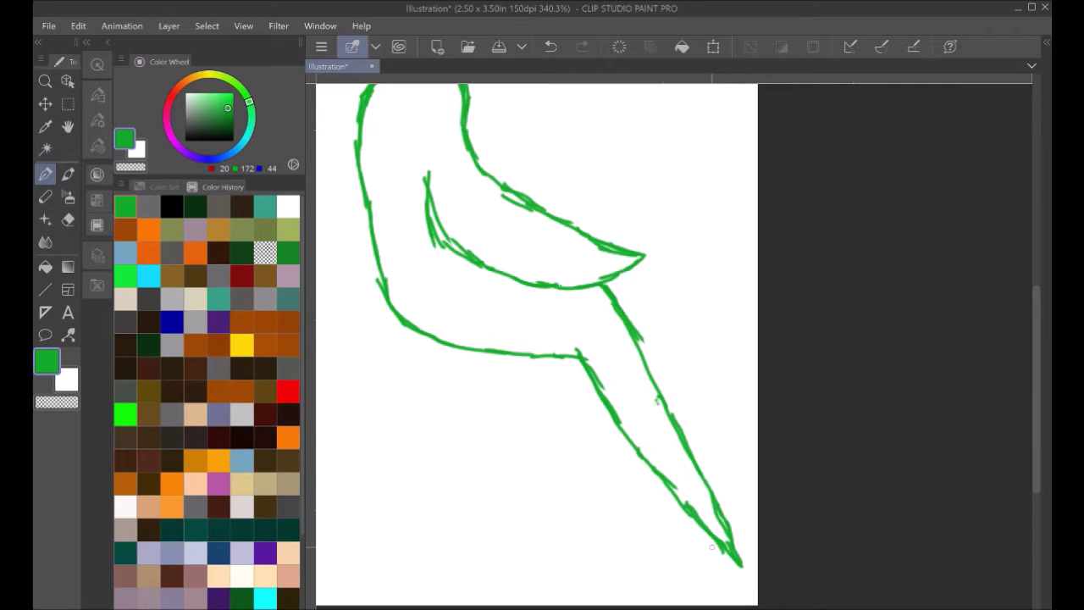
- Erase the breast and belly outline between the head and the tail base
click(67, 219)
mouse_move(369, 215)
mouse_down()
mouse_move(394, 327)
mouse_move(448, 352)
mouse_move(408, 327)
mouse_move(518, 360)
mouse_move(444, 342)
mouse_up()
mouse_move(370, 217)
mouse_down()
mouse_move(369, 180)
mouse_move(355, 180)
mouse_move(357, 147)
mouse_move(368, 190)
mouse_up()
- Redraw the breast and belly as a fuller, lower curve that meets the tail's underside
key(p)
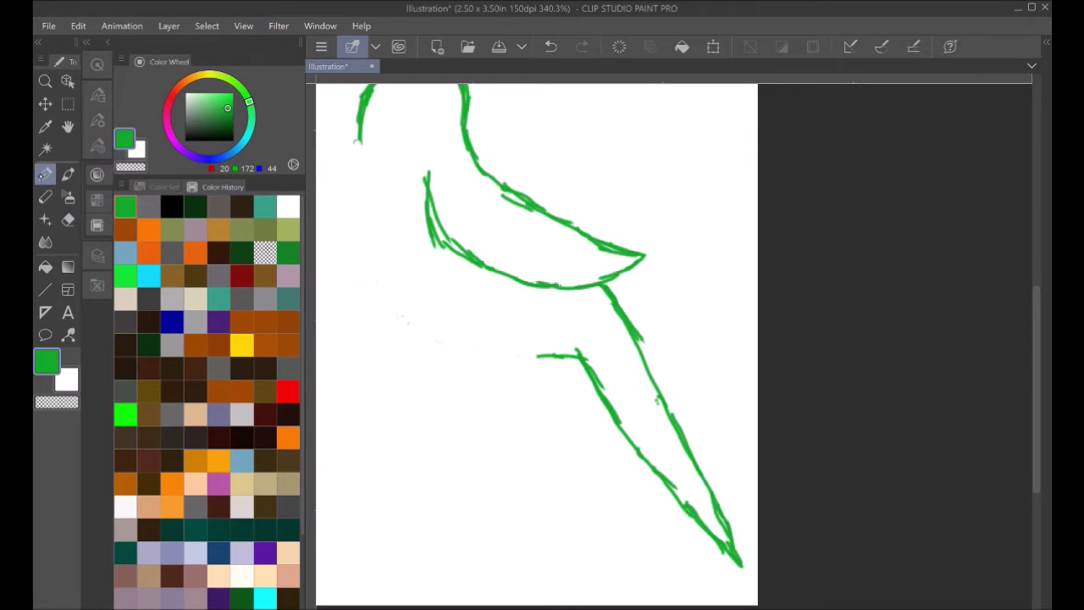
mouse_move(360, 141)
mouse_down()
mouse_move(348, 272)
mouse_move(394, 352)
mouse_up()
mouse_move(359, 278)
mouse_down()
mouse_move(411, 359)
mouse_move(506, 415)
mouse_up()
drag(476, 398, 544, 437)
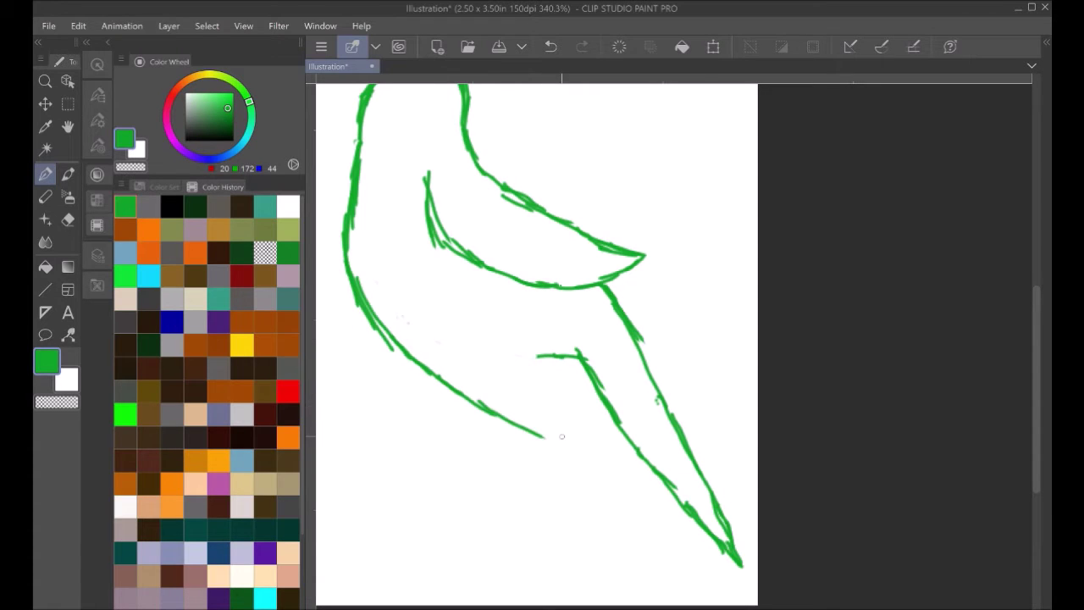
mouse_move(422, 359)
mouse_down()
mouse_move(499, 399)
mouse_move(559, 405)
mouse_up()
drag(471, 393, 613, 417)
- Erase the overshooting belly stroke and the leftover line at the old tail base
key(e)
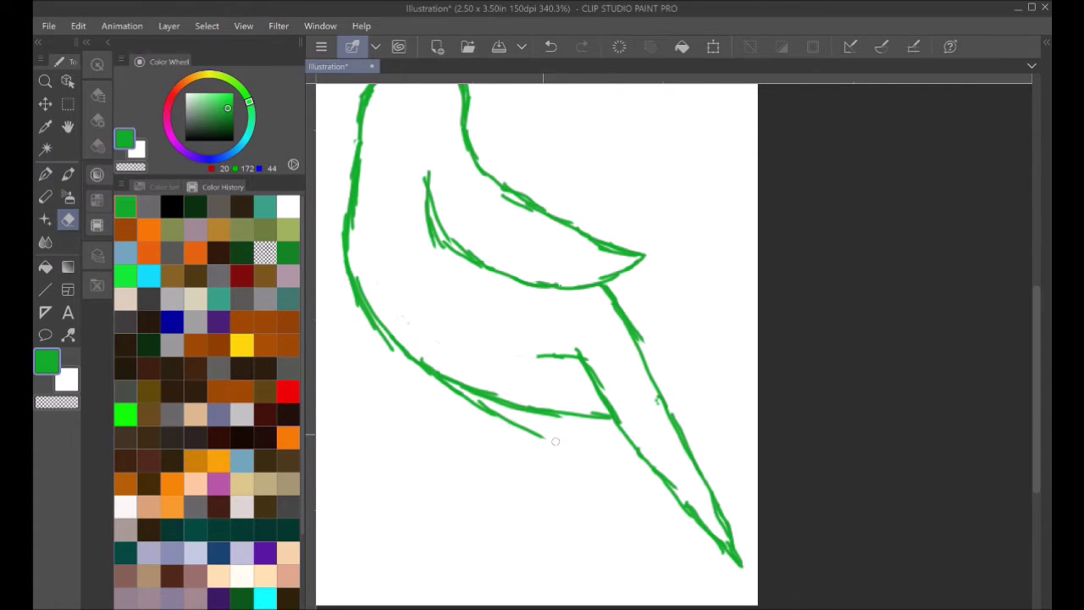
mouse_move(484, 415)
mouse_down()
mouse_move(554, 443)
mouse_move(449, 385)
mouse_move(480, 409)
mouse_up()
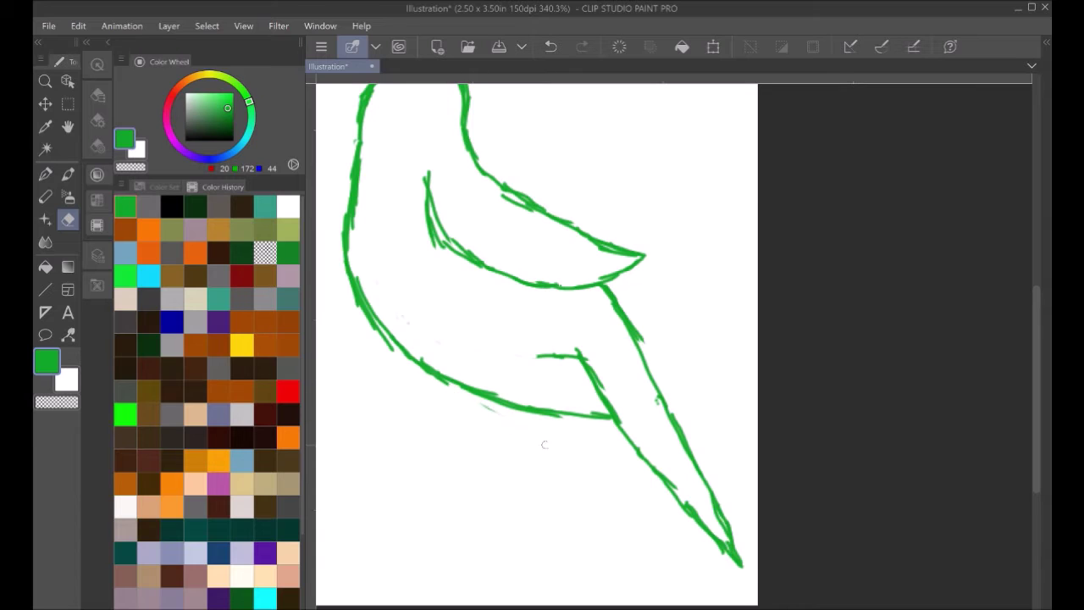
mouse_move(579, 351)
mouse_down()
mouse_move(533, 356)
mouse_move(602, 367)
mouse_move(609, 381)
mouse_move(597, 399)
mouse_move(619, 409)
mouse_move(583, 361)
mouse_up()
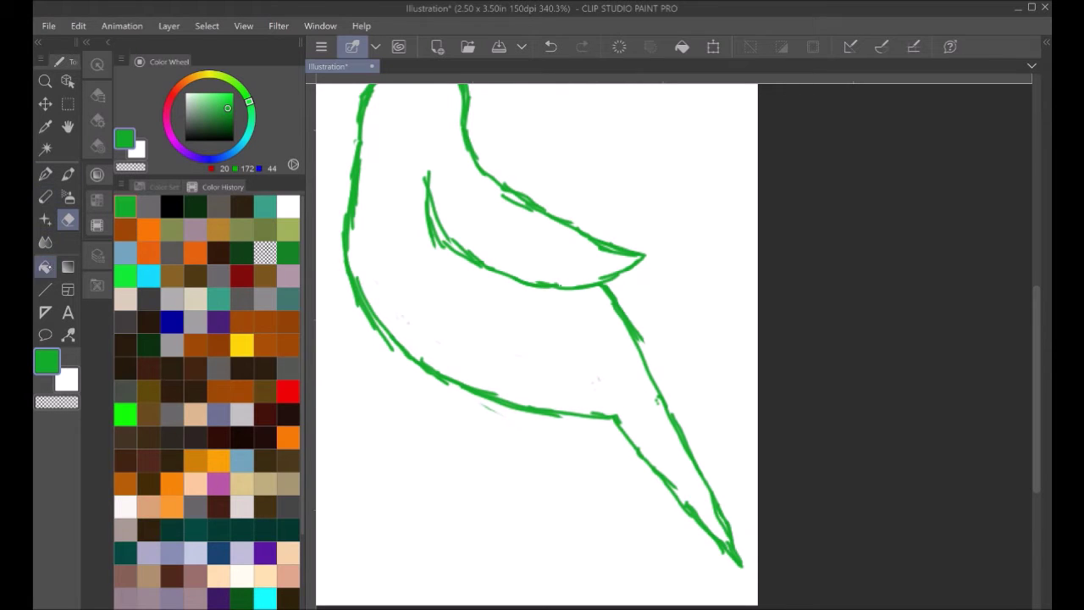
- Draw a new lower tail edge from the belly to the tail tip to widen the tail
click(68, 127)
mouse_move(700, 249)
mouse_down()
mouse_move(691, 268)
mouse_move(728, 298)
mouse_up()
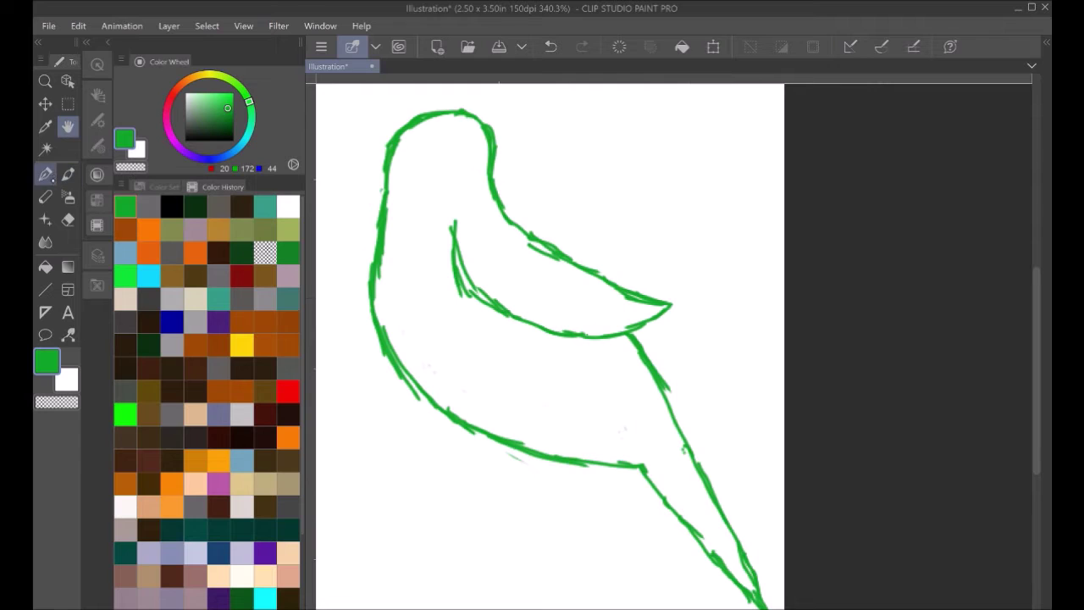
click(45, 173)
drag(594, 460, 710, 582)
drag(603, 466, 754, 603)
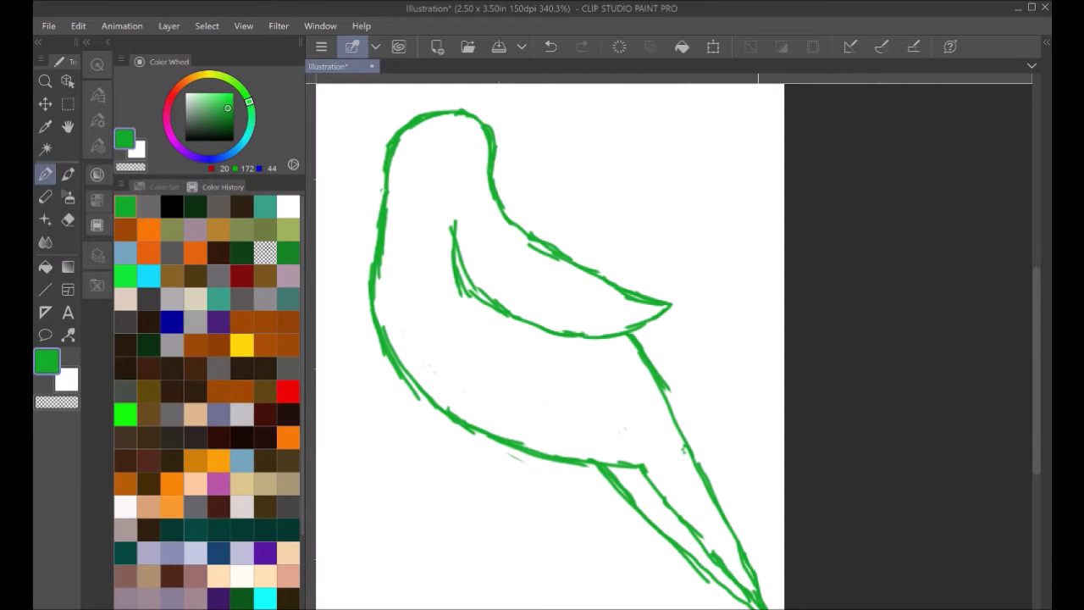
- Erase the old tail underside line inside the widened tail and the stray marks near the belly
click(68, 220)
mouse_move(642, 463)
mouse_down()
mouse_move(617, 463)
mouse_move(643, 473)
mouse_move(666, 503)
mouse_up()
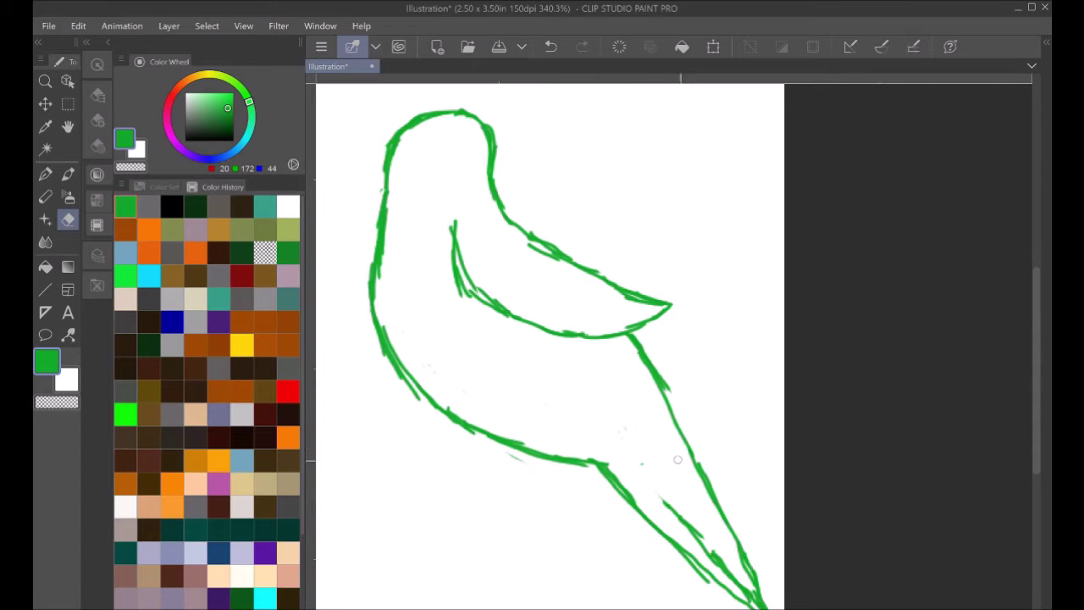
mouse_move(641, 472)
mouse_down()
mouse_move(752, 596)
mouse_move(699, 542)
mouse_up()
mouse_move(462, 424)
mouse_down()
mouse_move(407, 397)
mouse_move(421, 381)
mouse_move(449, 418)
mouse_up()
- Reinforce the lower breast curve with extra strokes and erase the rough lines outside it
key(p)
mouse_move(417, 380)
mouse_down()
mouse_move(468, 433)
mouse_move(457, 422)
mouse_up()
drag(394, 352, 410, 372)
drag(422, 388, 462, 428)
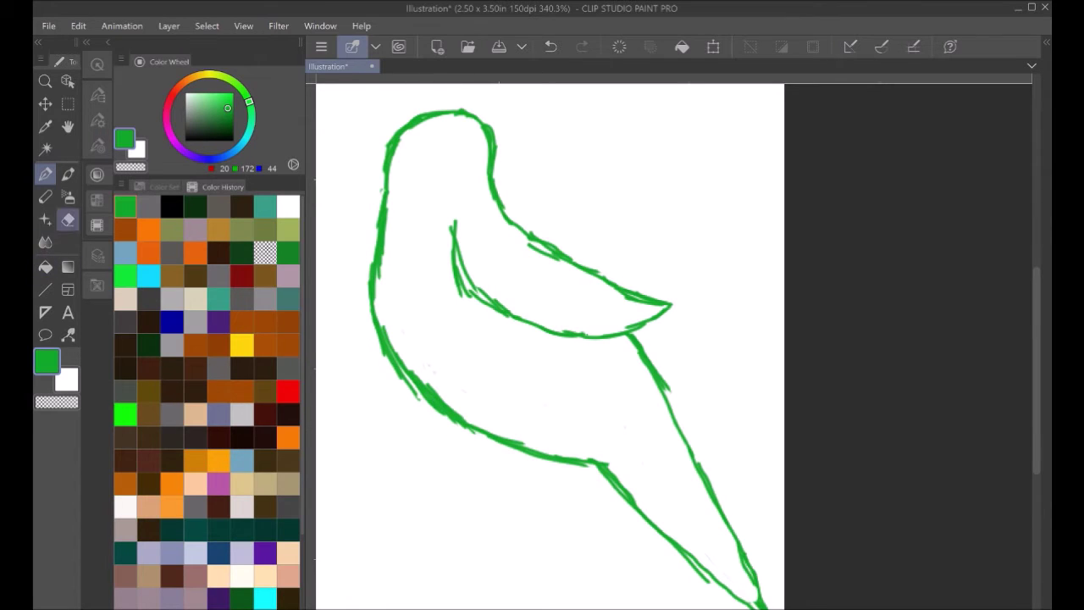
click(68, 219)
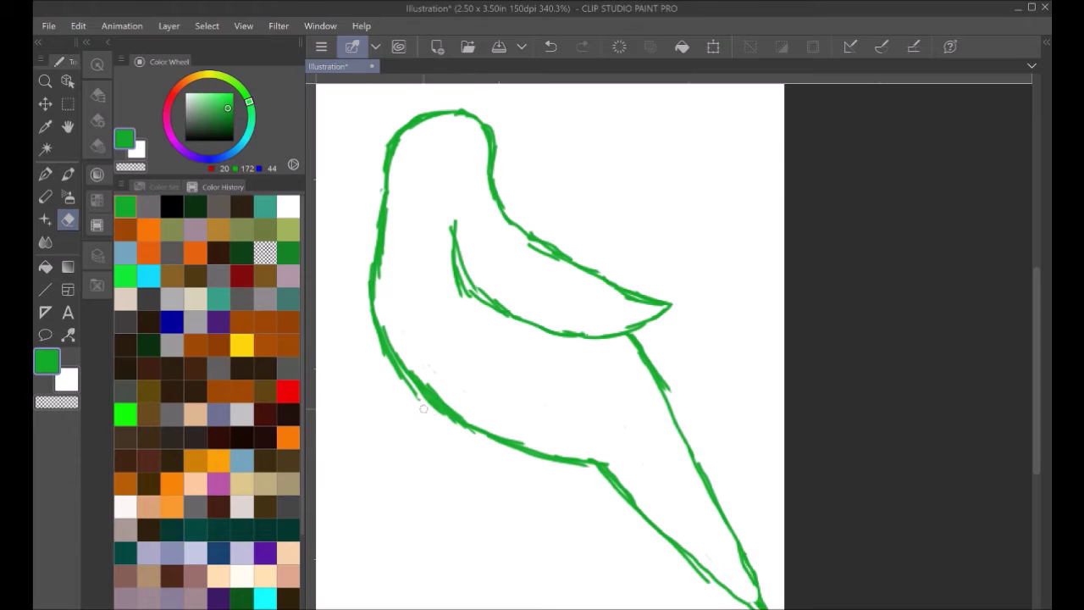
drag(413, 391, 481, 448)
mouse_move(395, 366)
mouse_down()
mouse_move(409, 382)
mouse_move(377, 332)
mouse_move(388, 372)
mouse_up()
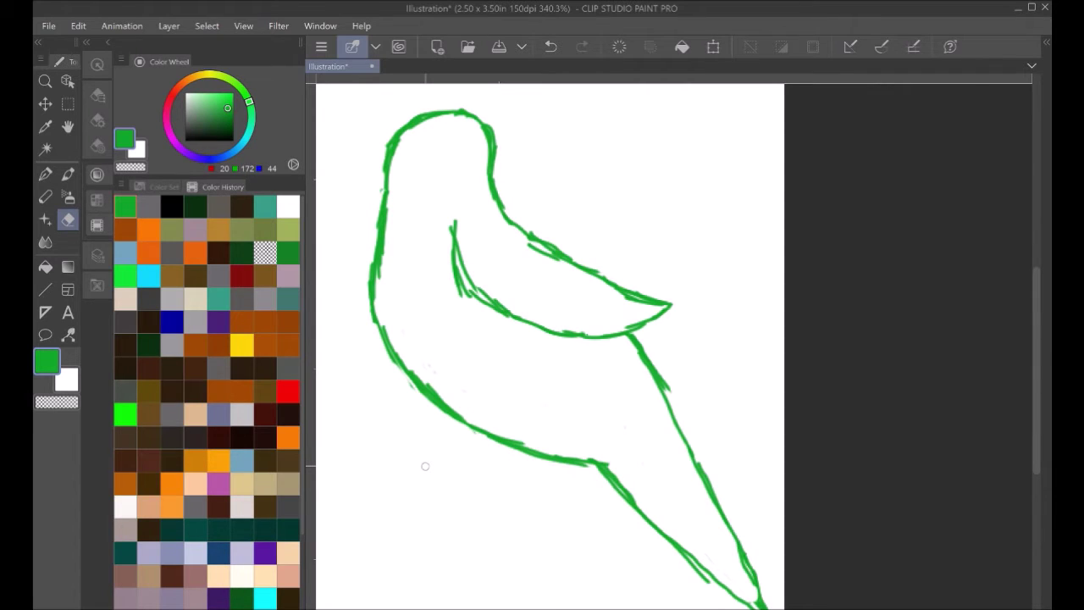
- Erase the folded wing and back line, and redraw the back as a single slope from neck to tail
mouse_move(464, 223)
mouse_down()
mouse_move(440, 247)
mouse_move(443, 275)
mouse_move(479, 252)
mouse_move(450, 293)
mouse_move(477, 285)
mouse_move(467, 271)
mouse_move(481, 294)
mouse_move(479, 283)
mouse_move(542, 327)
mouse_move(587, 336)
mouse_move(652, 320)
mouse_move(607, 299)
mouse_move(655, 304)
mouse_move(546, 241)
mouse_move(525, 243)
mouse_move(563, 240)
mouse_up()
mouse_move(542, 245)
mouse_down()
mouse_move(619, 286)
mouse_move(543, 237)
mouse_move(603, 288)
mouse_up()
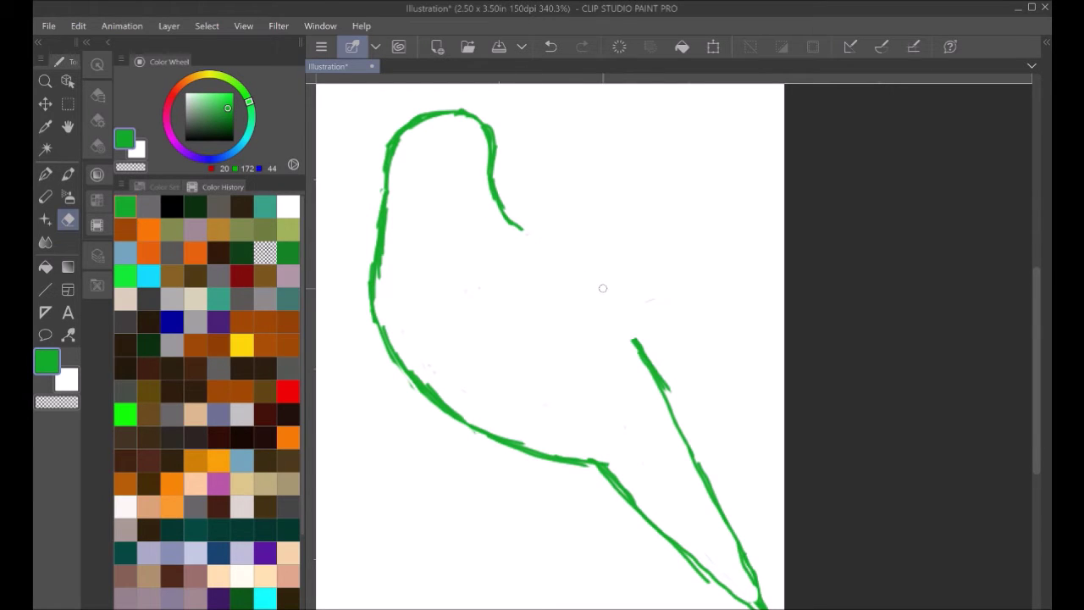
key(p)
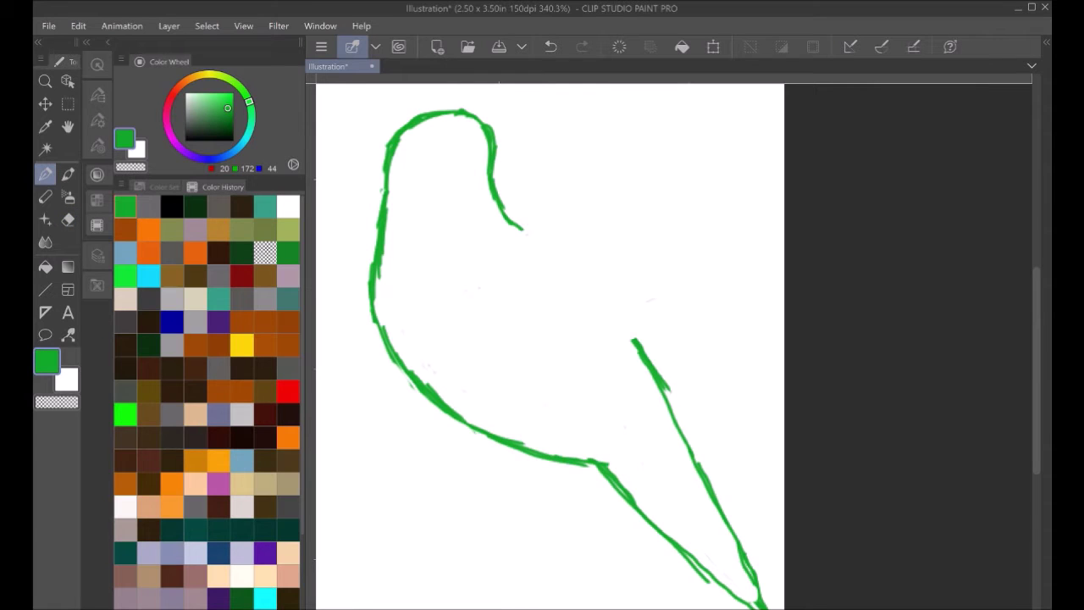
drag(499, 201, 535, 253)
drag(505, 204, 583, 289)
drag(512, 210, 614, 321)
drag(562, 271, 641, 362)
mouse_move(583, 291)
mouse_down()
mouse_move(641, 357)
mouse_move(674, 424)
mouse_up()
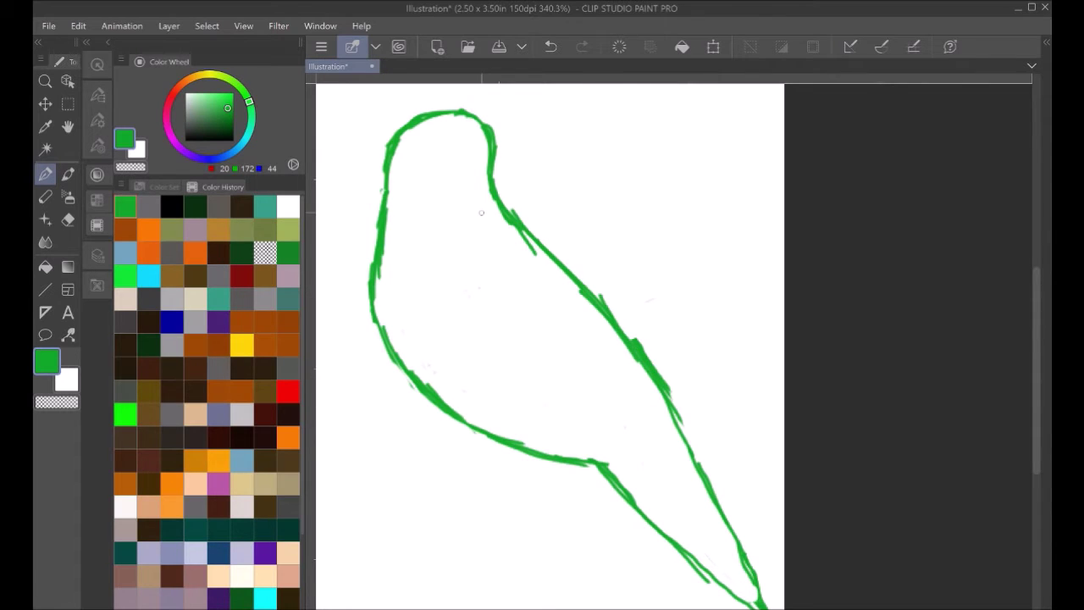
- Sketch a larger wing's rounded front and lower edge, from the neck base to past the tail
mouse_move(450, 229)
mouse_down()
mouse_move(500, 222)
mouse_move(443, 242)
mouse_move(441, 296)
mouse_up()
drag(438, 248, 442, 313)
mouse_move(447, 227)
mouse_down()
mouse_move(441, 275)
mouse_move(456, 334)
mouse_move(480, 359)
mouse_up()
mouse_move(446, 283)
mouse_down()
mouse_move(485, 361)
mouse_move(608, 412)
mouse_move(594, 415)
mouse_move(657, 428)
mouse_up()
drag(581, 413, 711, 432)
drag(637, 429, 753, 438)
mouse_move(476, 226)
mouse_down()
mouse_move(503, 221)
mouse_move(537, 234)
mouse_up()
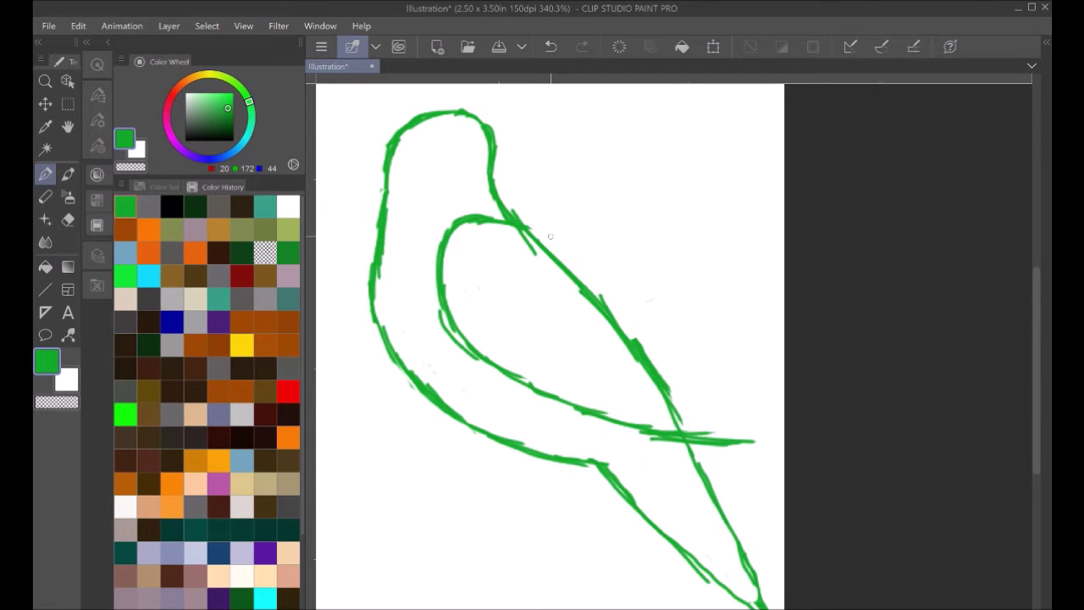
- Draw the wing's upper edge from the neck base to a pointed tip at the canvas's right edge
mouse_move(528, 229)
mouse_down()
mouse_move(589, 261)
mouse_move(576, 260)
mouse_up()
drag(565, 251, 603, 288)
drag(562, 241, 622, 303)
drag(583, 257, 650, 339)
drag(594, 283, 735, 398)
drag(681, 374, 771, 419)
mouse_move(710, 397)
mouse_down()
mouse_move(773, 418)
mouse_move(738, 439)
mouse_move(781, 428)
mouse_move(771, 428)
mouse_up()
mouse_move(756, 415)
mouse_down()
mouse_move(778, 420)
mouse_move(751, 435)
mouse_move(781, 420)
mouse_up()
drag(768, 429, 784, 414)
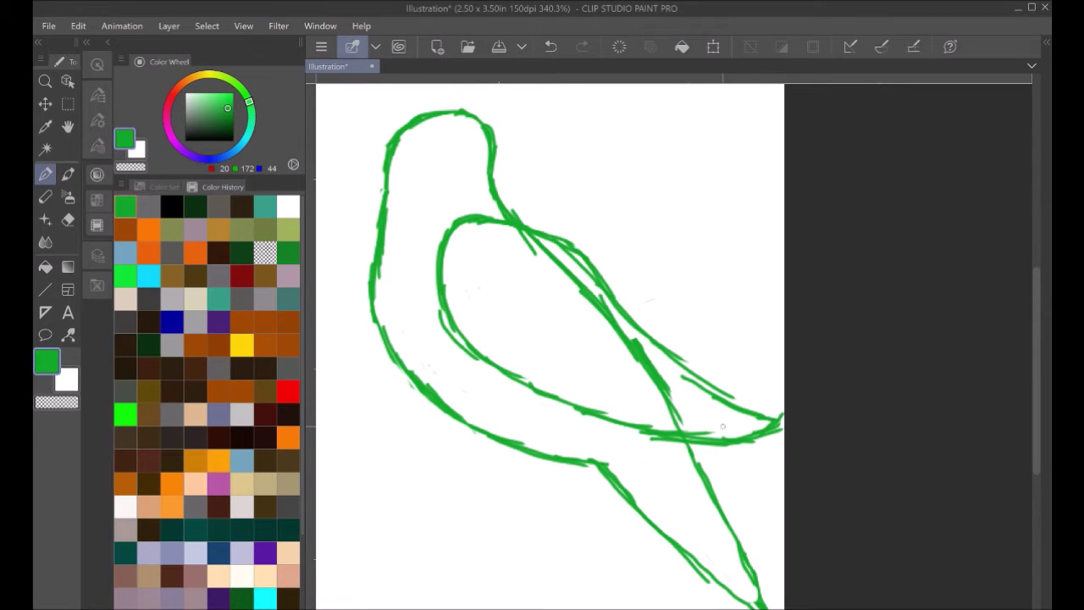
- Erase the back line crossing inside the wing and reinforce the wing's upper edge near the tip
click(68, 219)
mouse_move(525, 249)
mouse_down()
mouse_move(589, 288)
mouse_move(572, 279)
mouse_move(543, 256)
mouse_move(591, 281)
mouse_move(556, 252)
mouse_move(606, 307)
mouse_move(587, 293)
mouse_move(599, 288)
mouse_move(613, 305)
mouse_move(599, 311)
mouse_move(662, 372)
mouse_move(629, 352)
mouse_move(676, 416)
mouse_move(647, 370)
mouse_up()
mouse_move(597, 327)
mouse_down()
mouse_move(688, 384)
mouse_move(593, 312)
mouse_up()
key(p)
drag(715, 392, 743, 405)
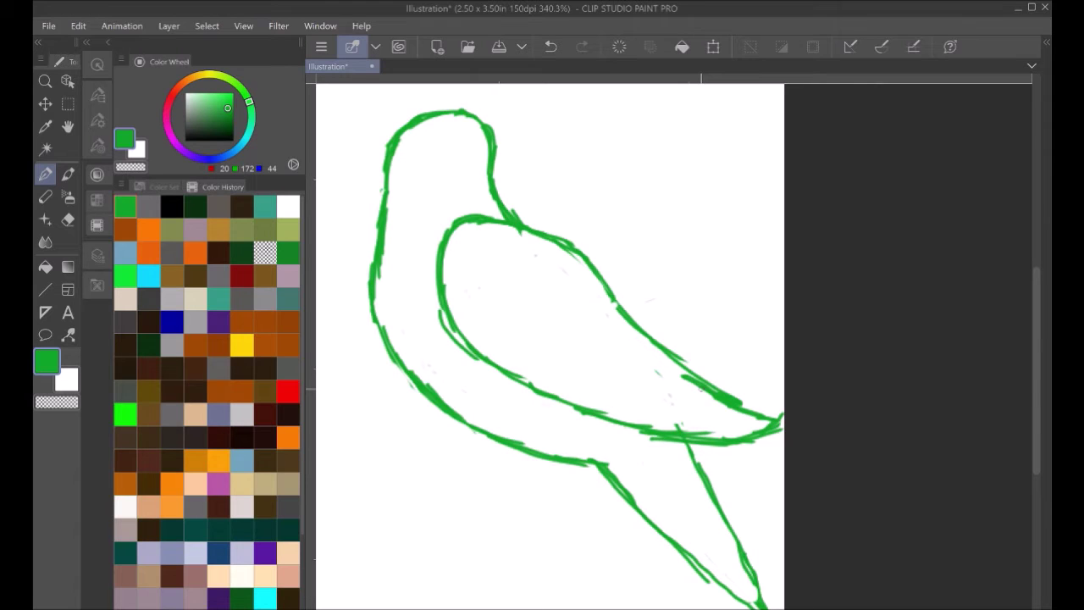
- Erase the bird's head and redraw it taller and broader, joining the breast and the wing's top
key(e)
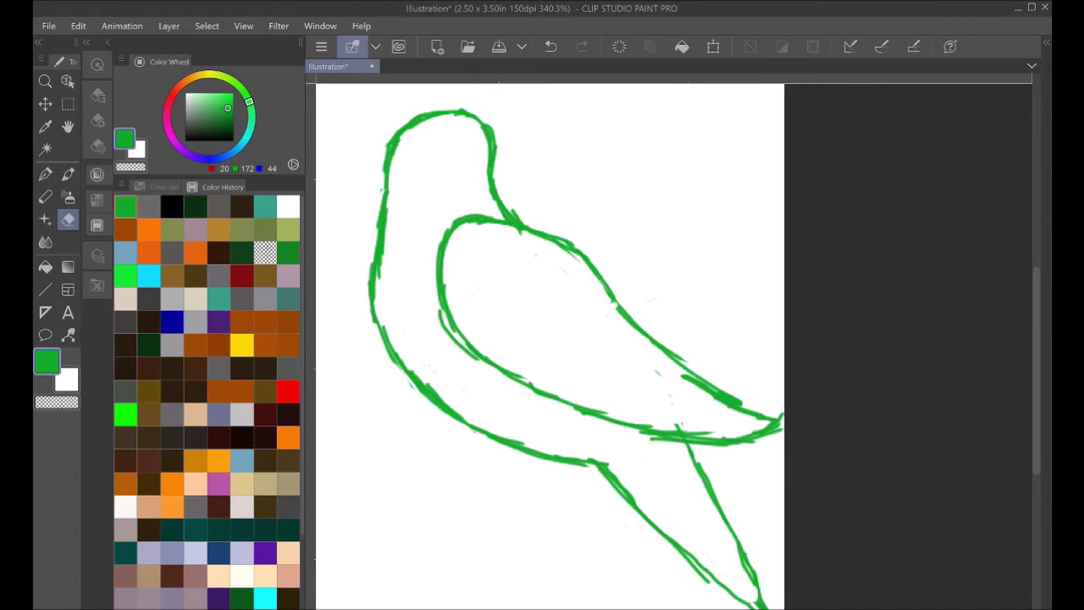
mouse_move(498, 193)
mouse_down()
mouse_move(477, 177)
mouse_move(476, 165)
mouse_move(511, 130)
mouse_move(470, 134)
mouse_move(458, 127)
mouse_move(480, 108)
mouse_move(468, 103)
mouse_move(389, 137)
mouse_move(380, 153)
mouse_move(405, 180)
mouse_up()
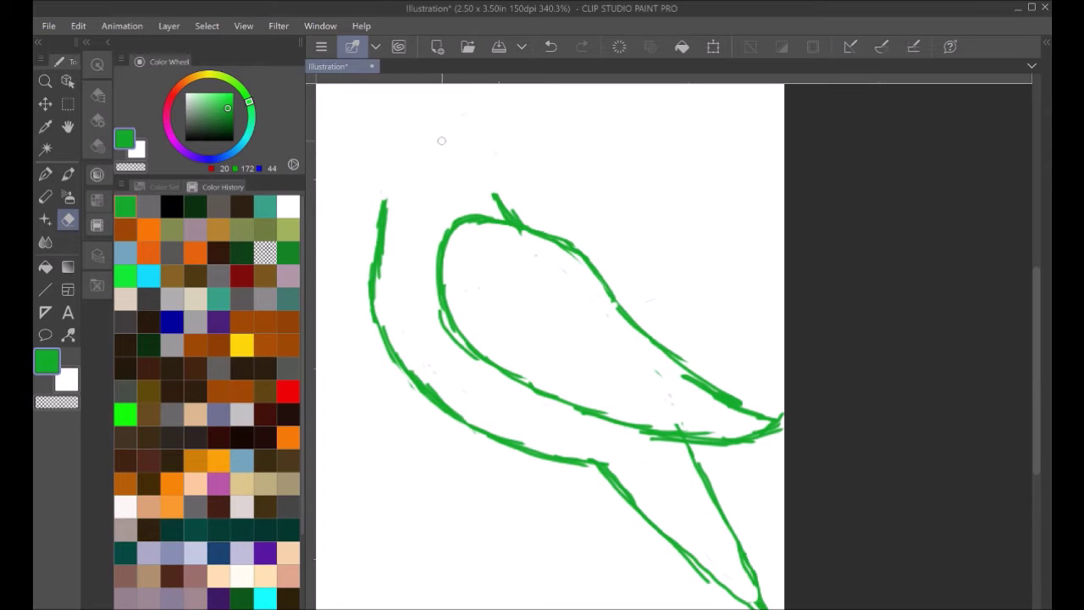
key(h)
mouse_move(550, 339)
mouse_down()
mouse_move(541, 364)
mouse_move(550, 418)
mouse_up()
key(p)
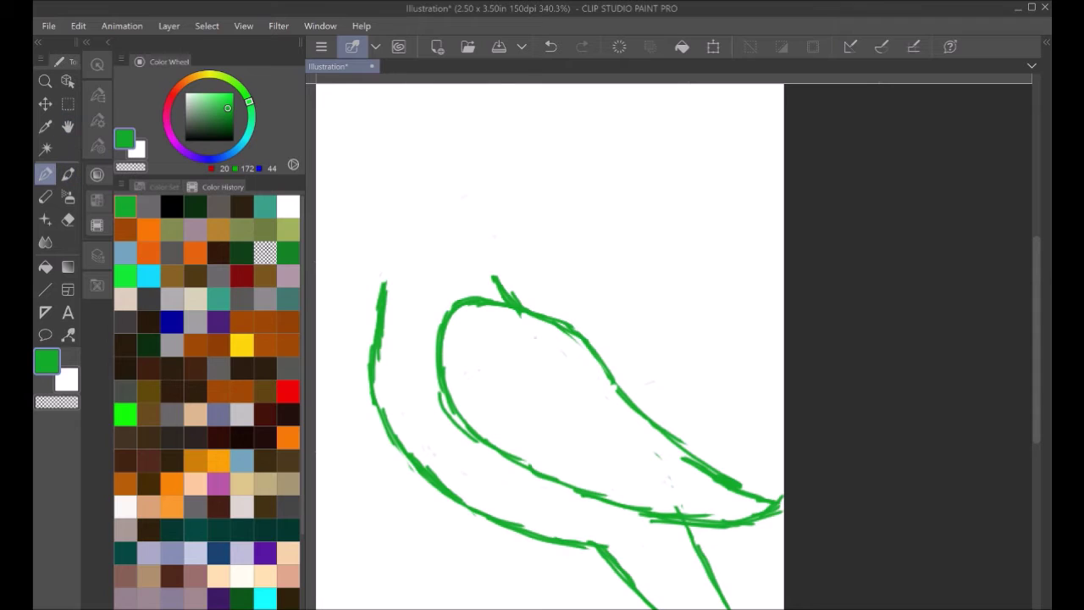
mouse_move(384, 285)
mouse_down()
mouse_move(381, 250)
mouse_move(392, 159)
mouse_move(421, 129)
mouse_move(389, 155)
mouse_move(459, 126)
mouse_move(502, 148)
mouse_move(519, 175)
mouse_move(525, 306)
mouse_up()
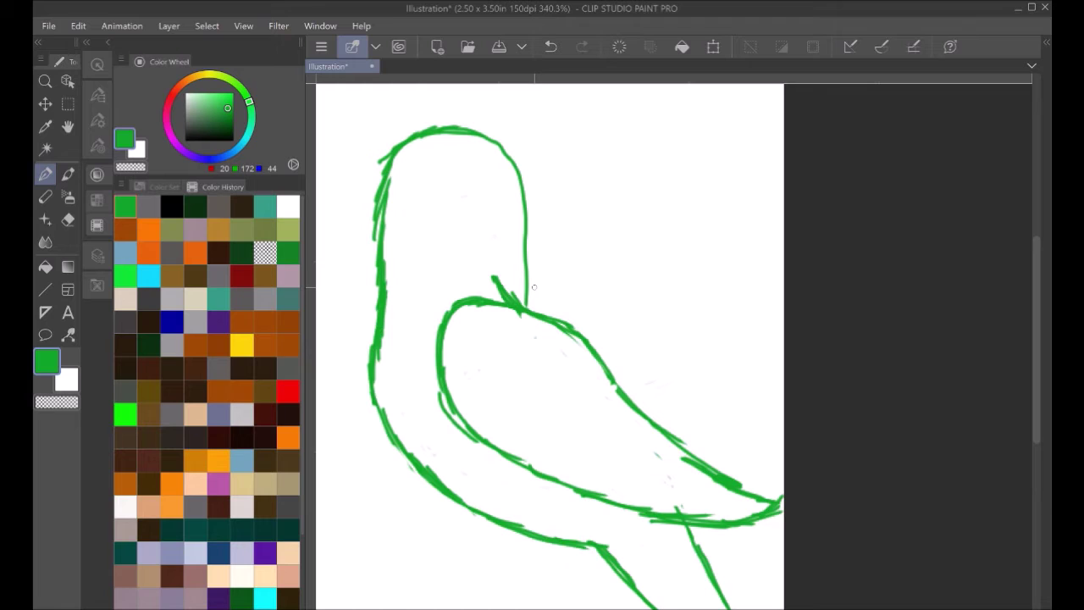
- Erase the old neck stub and the crown and back of the new head
drag(499, 274, 507, 294)
key(e)
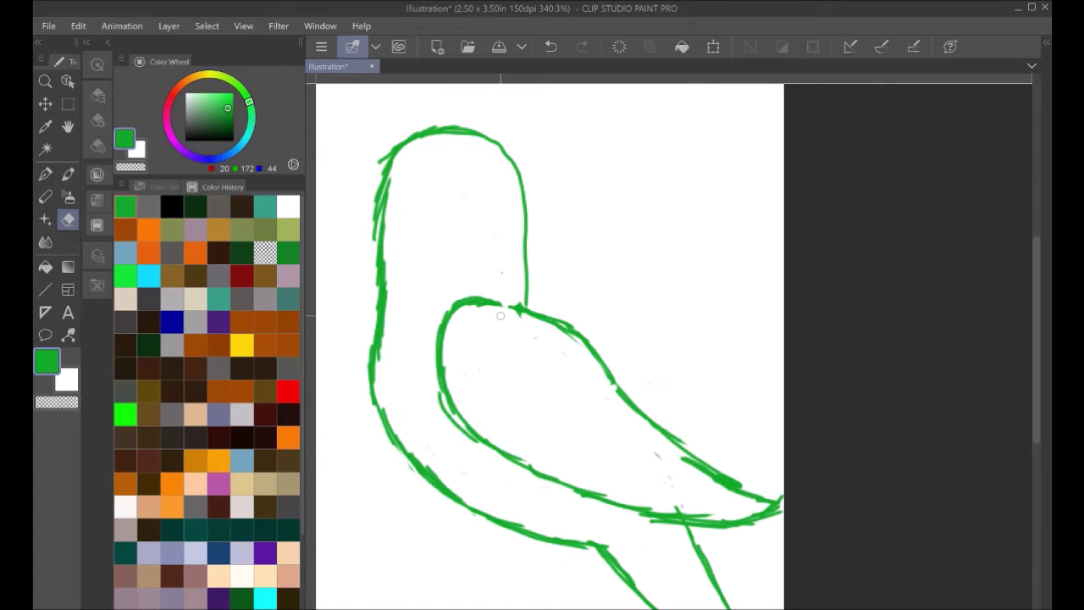
mouse_move(423, 143)
mouse_down()
mouse_move(442, 124)
mouse_move(433, 128)
mouse_move(471, 128)
mouse_move(500, 146)
mouse_move(523, 182)
mouse_move(523, 291)
mouse_move(522, 232)
mouse_move(527, 262)
mouse_up()
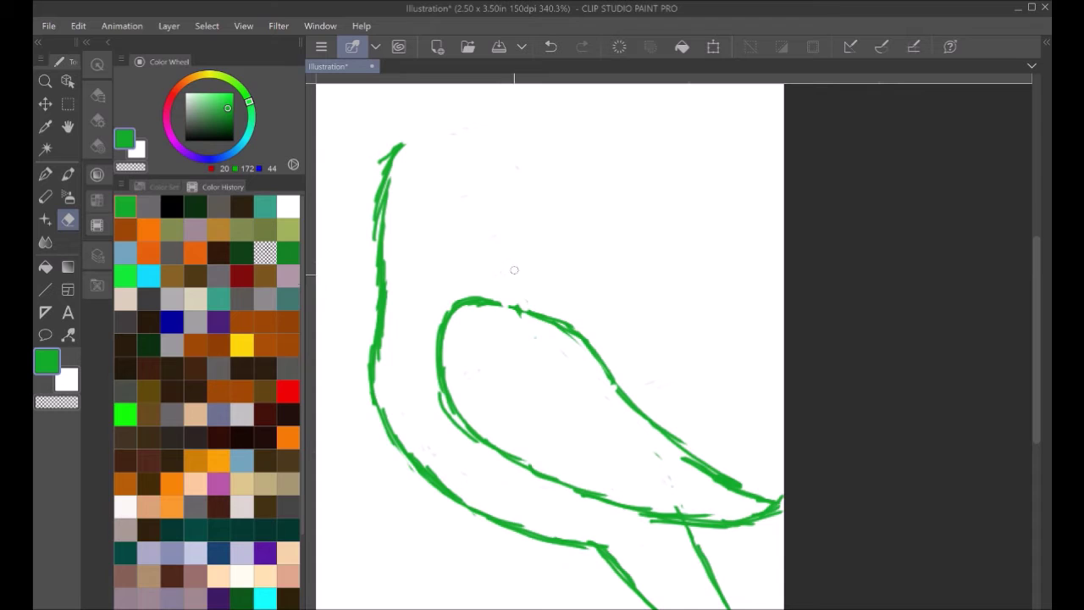
- Redraw the crown slightly lower and bring the back of the head down to the wing's top
key(p)
click(45, 173)
mouse_move(389, 167)
mouse_down()
mouse_move(417, 144)
mouse_move(468, 149)
mouse_move(503, 169)
mouse_move(523, 222)
mouse_up()
drag(508, 185, 519, 312)
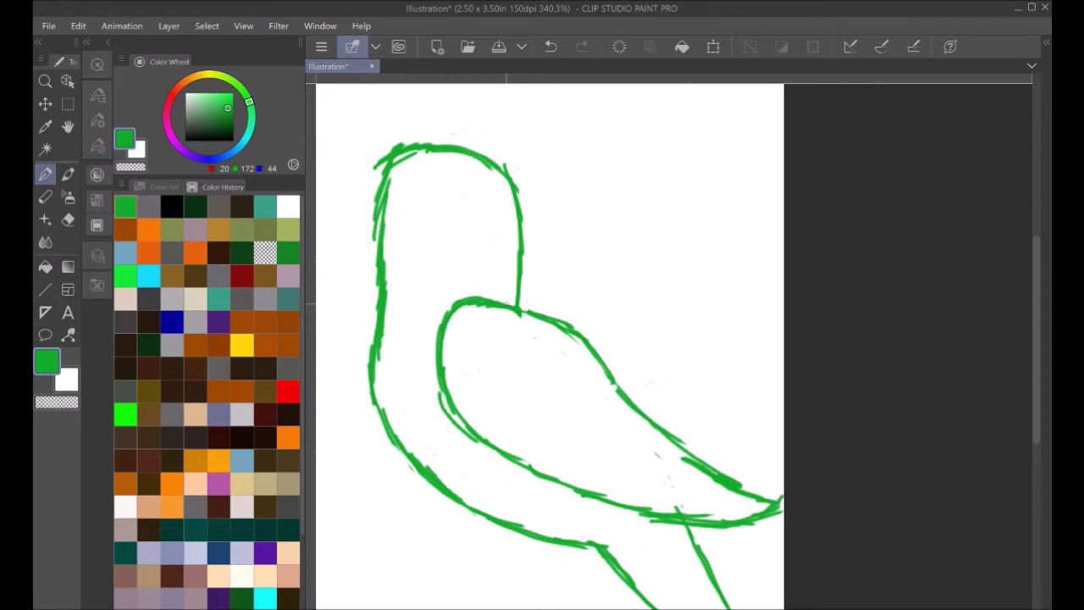
- Erase the rough outer strokes at the front of the head to clean up its outline
click(67, 219)
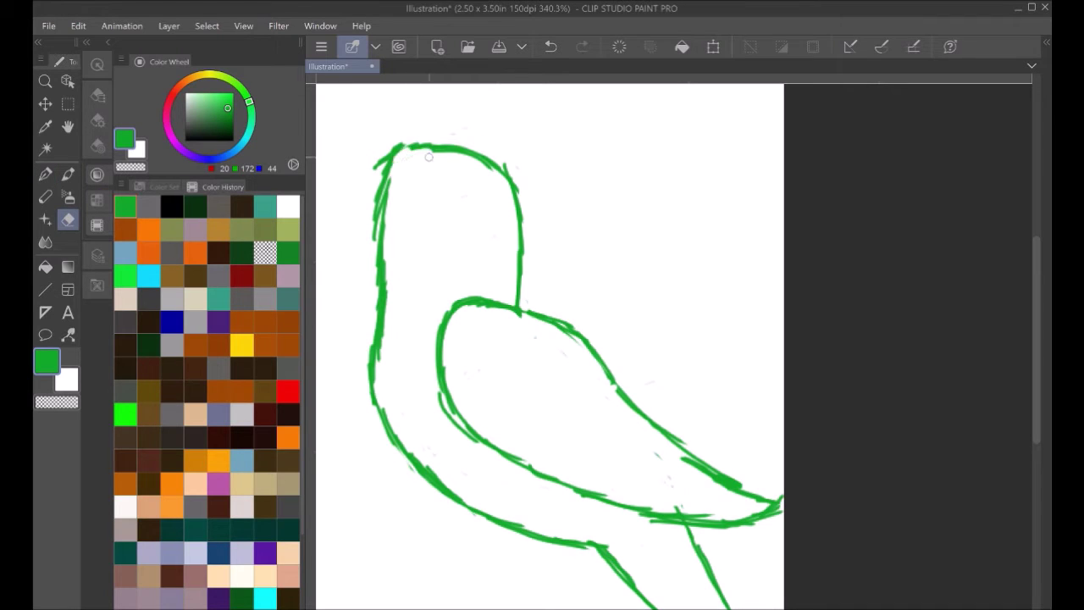
mouse_move(393, 146)
mouse_down()
mouse_move(365, 219)
mouse_move(377, 160)
mouse_move(435, 140)
mouse_move(389, 166)
mouse_move(377, 225)
mouse_up()
key(p)
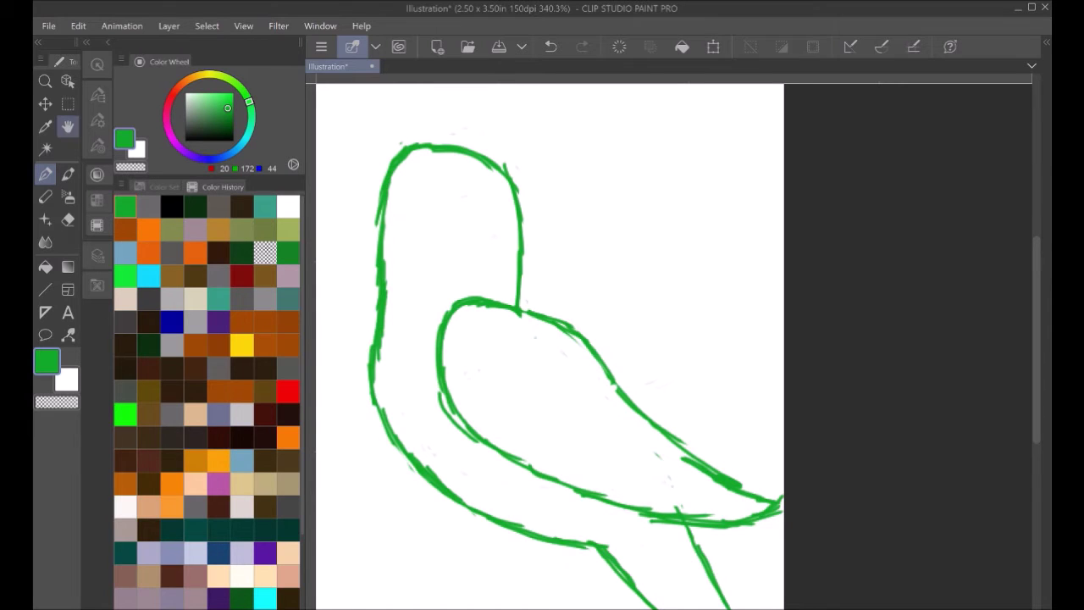
- Outline a round face patch with a hooked beak in beige at the head's front, and erase the green line crossing it
key(space)
drag(477, 230, 658, 259)
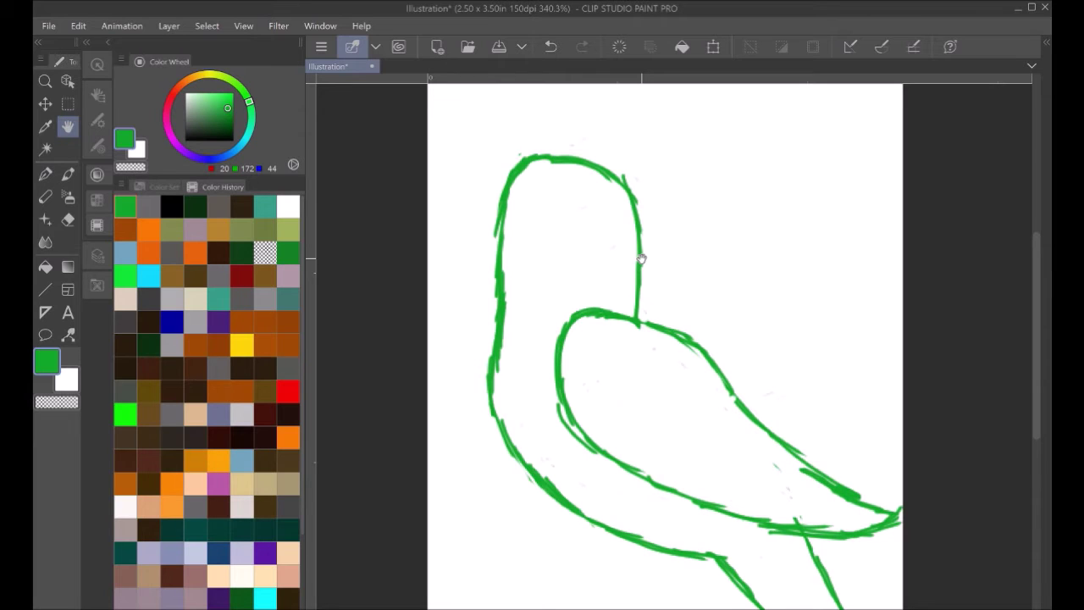
click(126, 299)
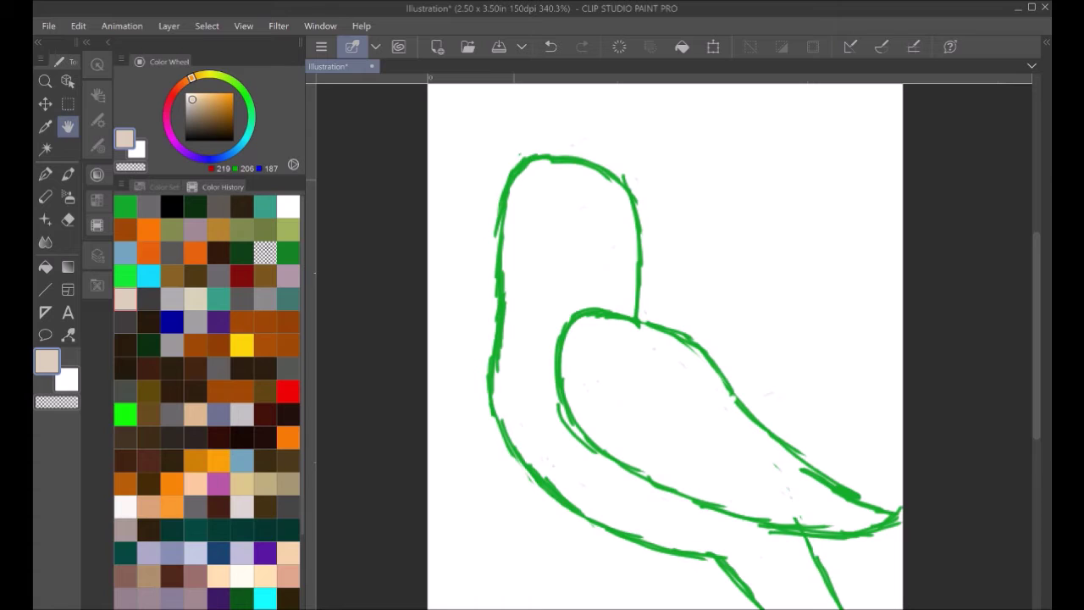
click(46, 174)
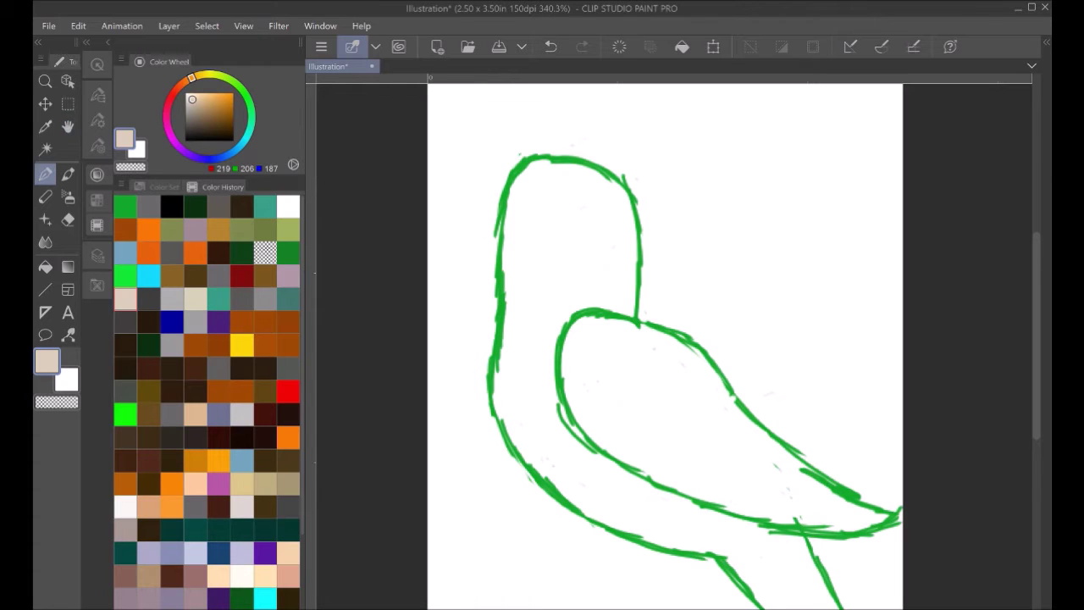
mouse_move(510, 184)
mouse_down()
mouse_move(537, 212)
mouse_move(543, 206)
mouse_move(543, 247)
mouse_move(512, 256)
mouse_move(530, 227)
mouse_move(523, 258)
mouse_move(509, 267)
mouse_move(489, 242)
mouse_up()
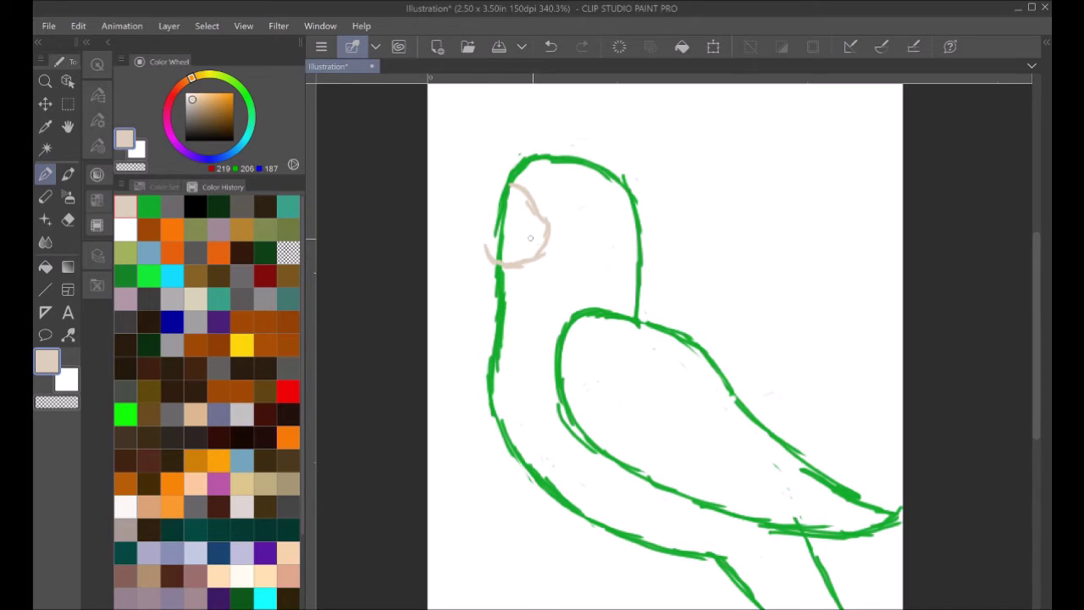
mouse_move(515, 190)
mouse_down()
mouse_move(479, 185)
mouse_move(458, 263)
mouse_move(491, 233)
mouse_up()
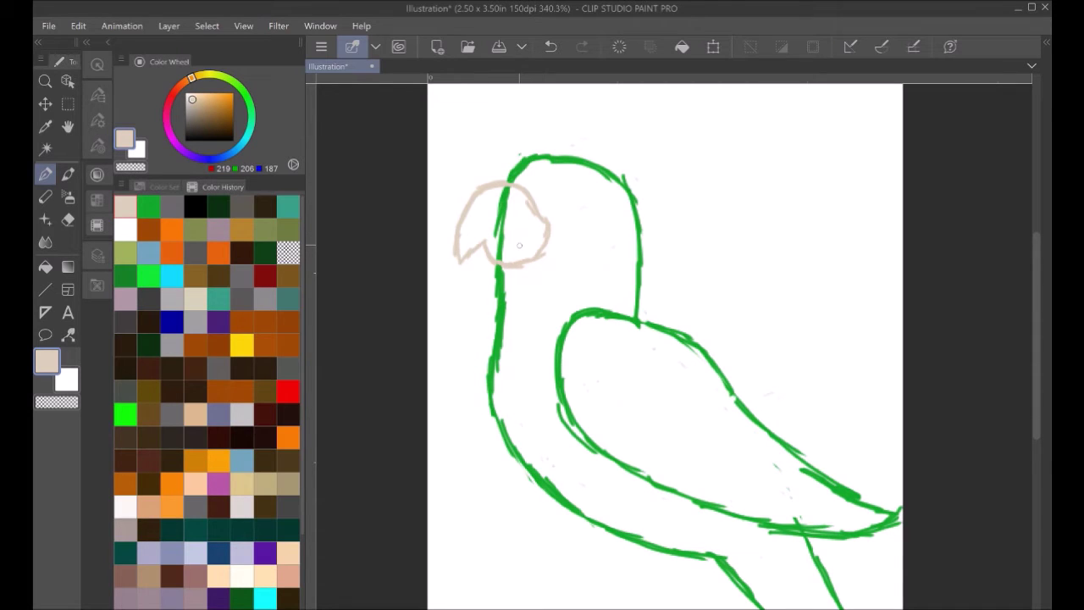
key(e)
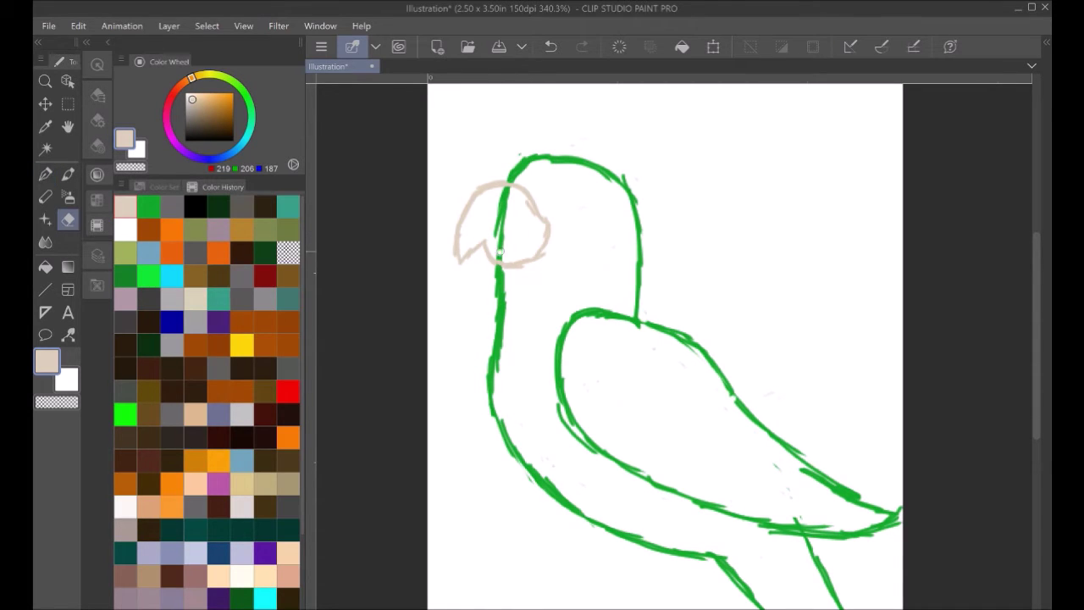
mouse_move(505, 253)
mouse_down()
mouse_move(496, 240)
mouse_move(501, 193)
mouse_move(513, 261)
mouse_up()
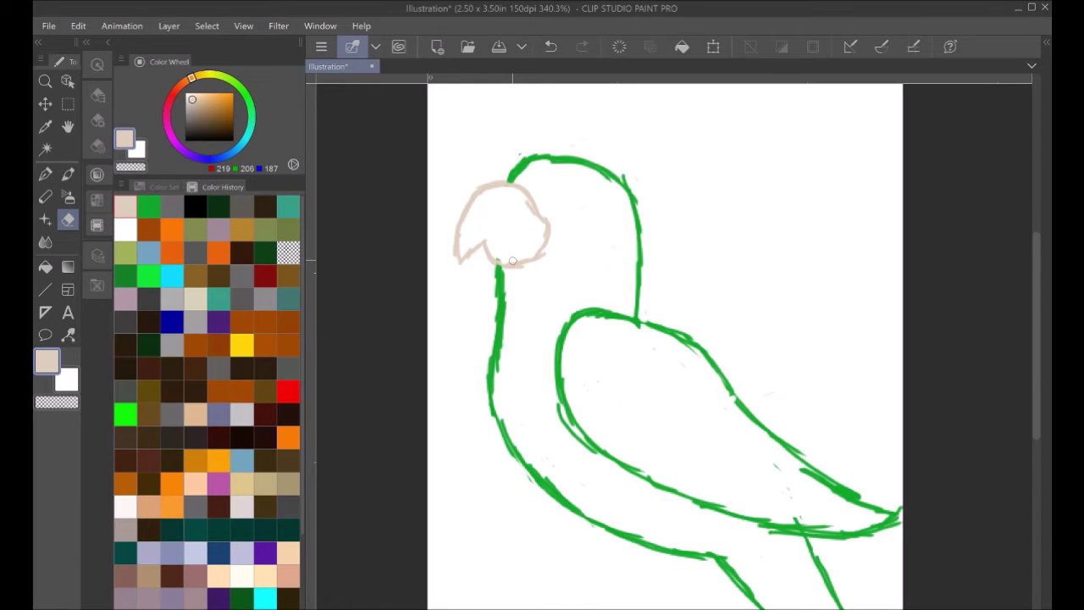
- Draw green dividing lines across the neck, the wing before its tip, and the base of the tail
click(148, 206)
click(45, 174)
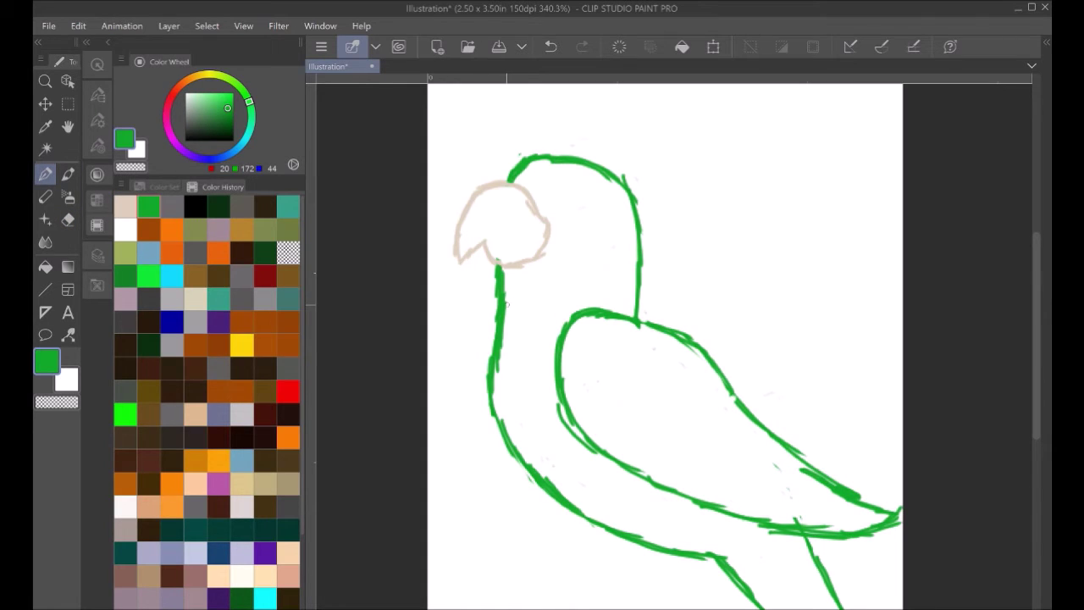
drag(507, 302, 644, 315)
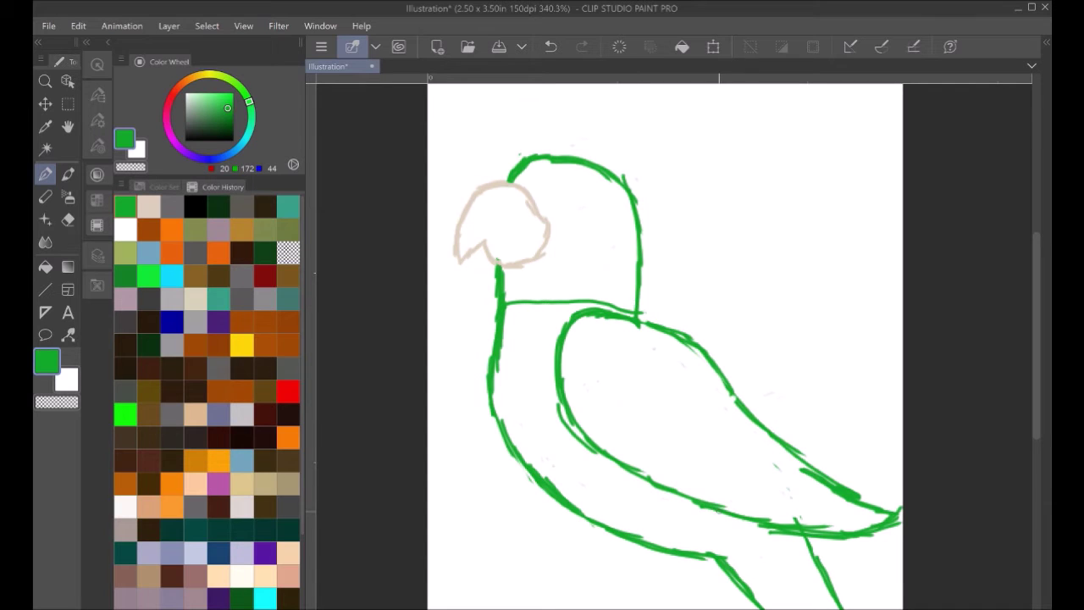
drag(727, 509, 786, 445)
drag(724, 559, 806, 536)
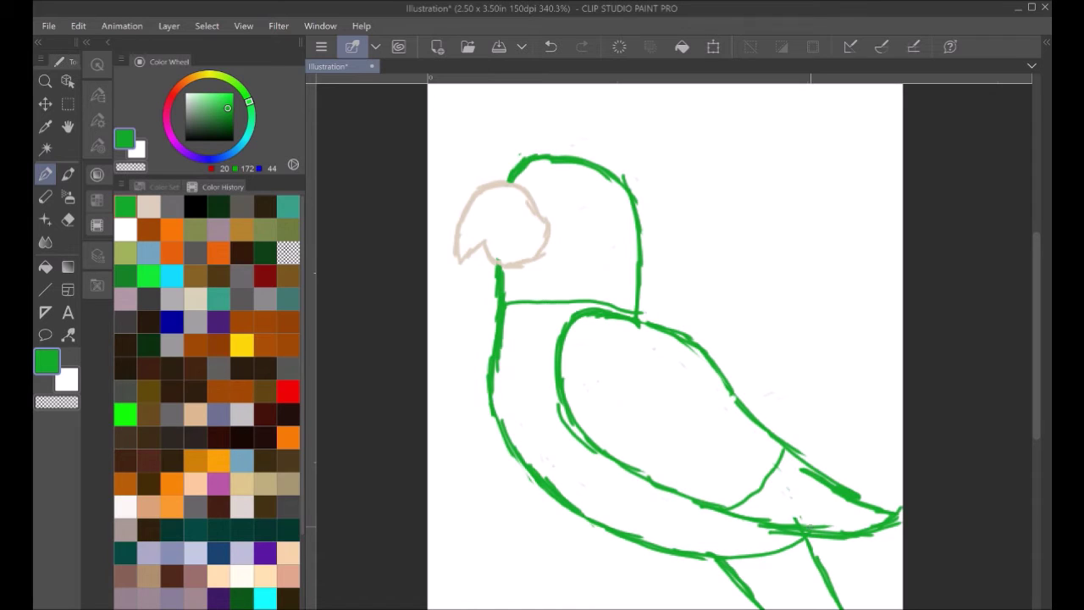
- Fill the bird's breast and the main part of the wing with bright green
click(45, 267)
click(593, 487)
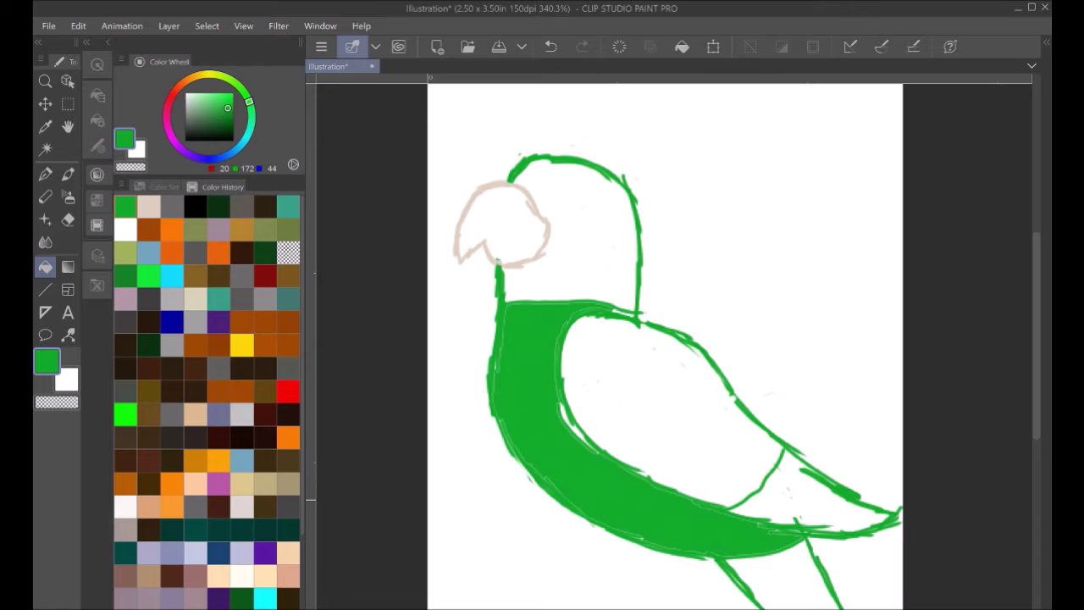
click(618, 428)
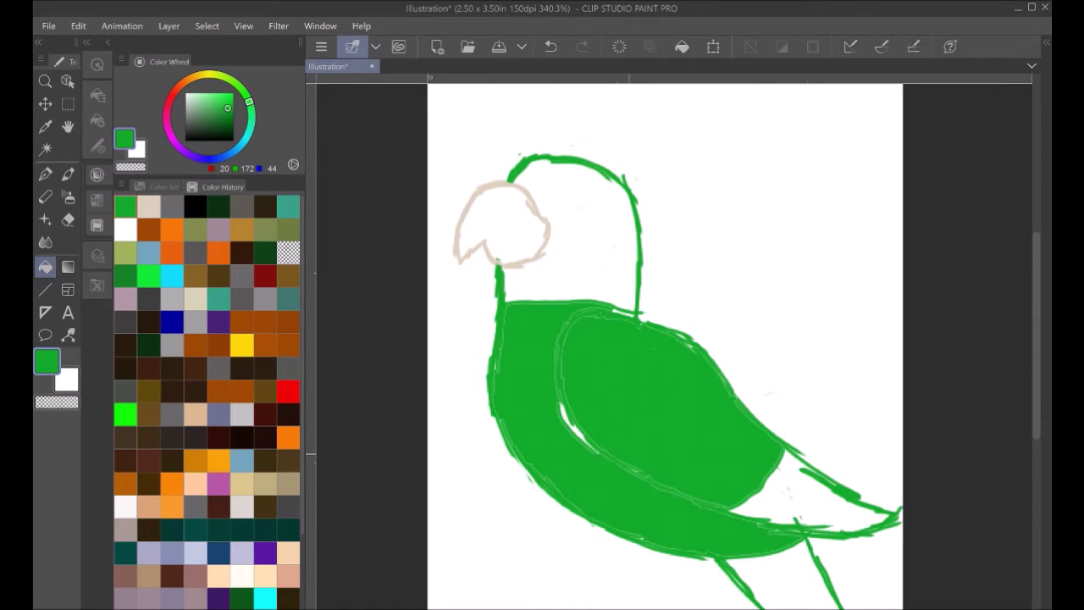
- Fill the wing tip and the tail with dark green (RGB 12, 49, 15)
click(219, 206)
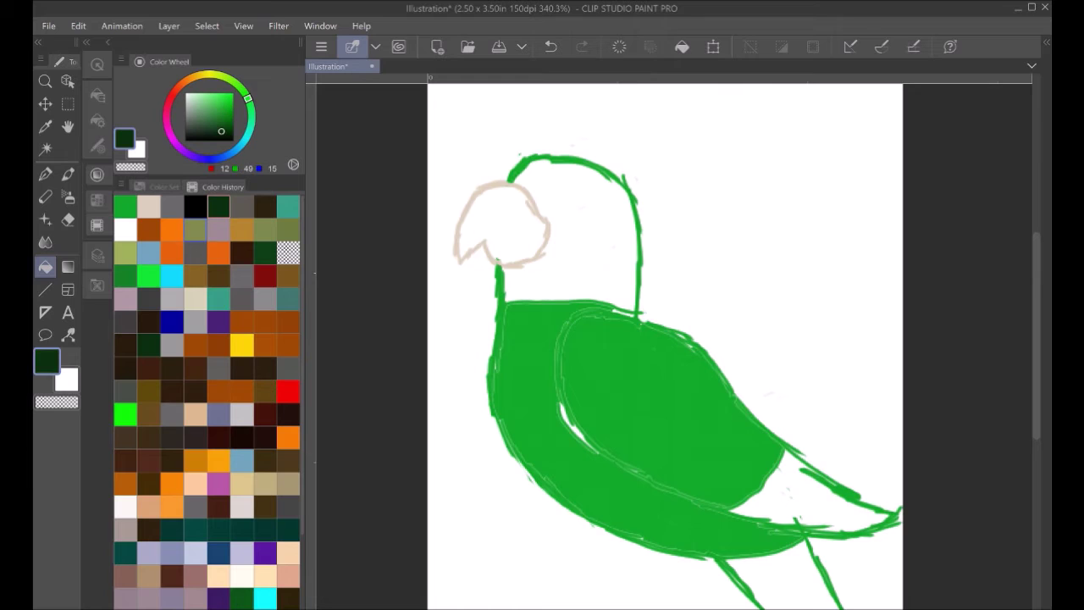
click(813, 496)
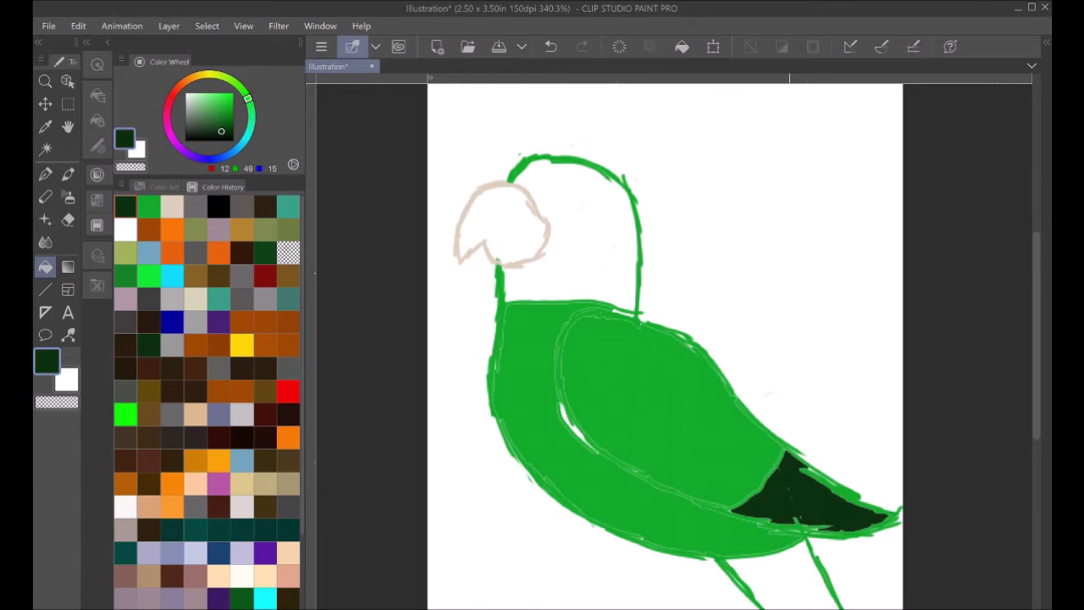
click(775, 580)
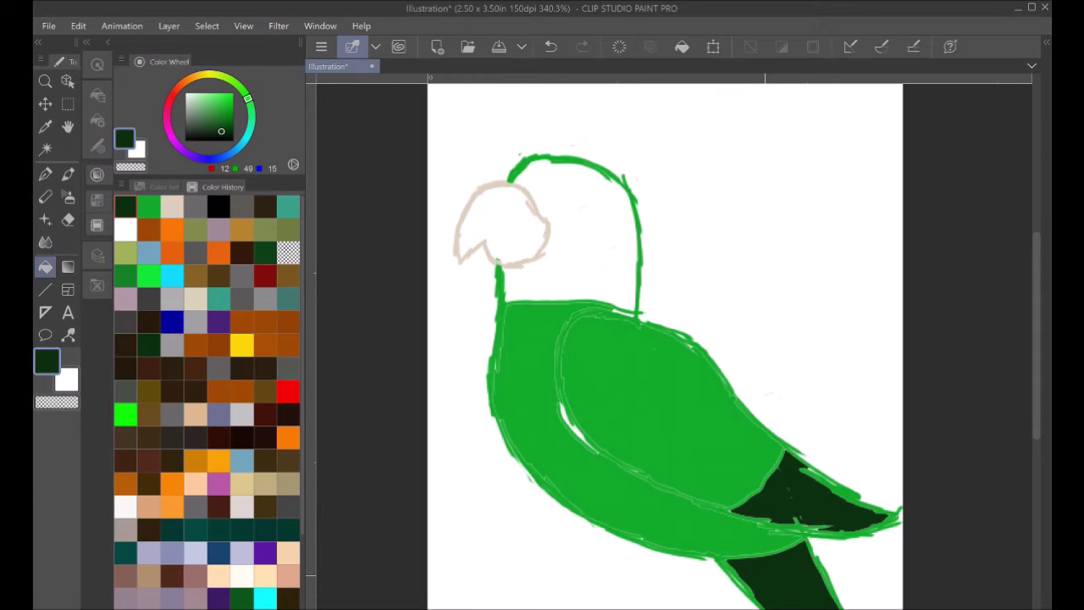
- Brush dark green over the wing tip's boundary and lower edge, and touch up the adjoining wing in bright green
click(68, 174)
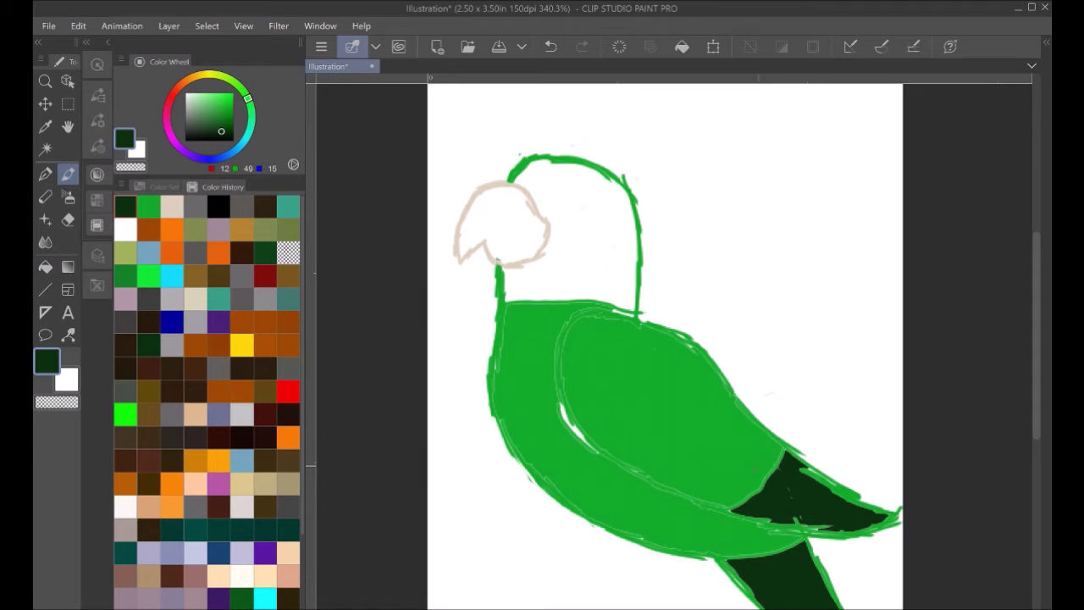
mouse_move(764, 491)
mouse_down()
mouse_move(736, 500)
mouse_move(774, 477)
mouse_move(755, 474)
mouse_move(764, 463)
mouse_move(727, 495)
mouse_up()
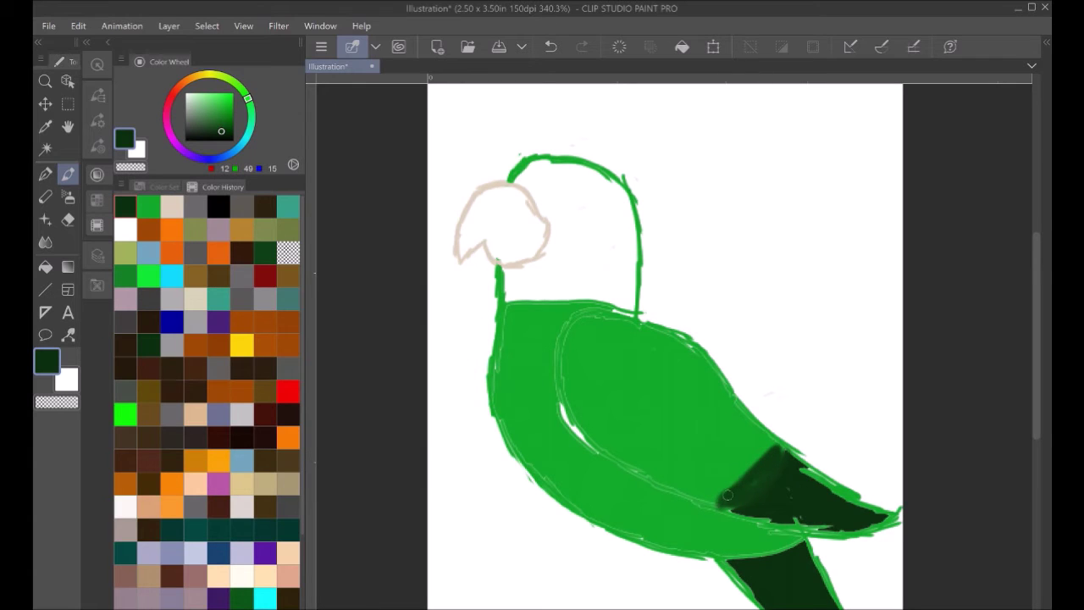
mouse_move(780, 449)
mouse_down()
mouse_move(755, 458)
mouse_move(724, 493)
mouse_up()
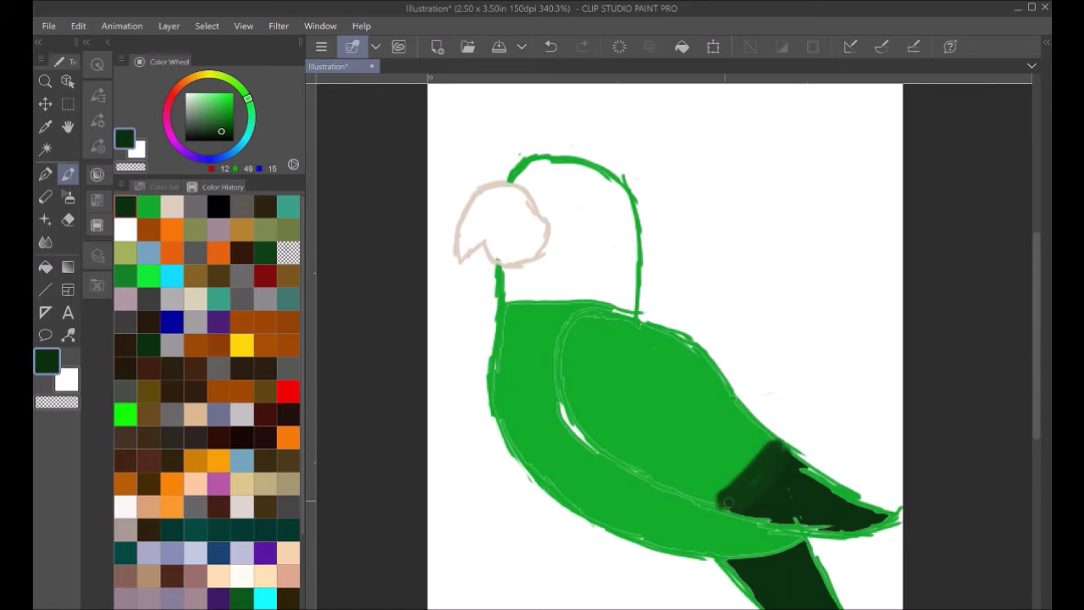
drag(788, 516, 814, 524)
click(148, 206)
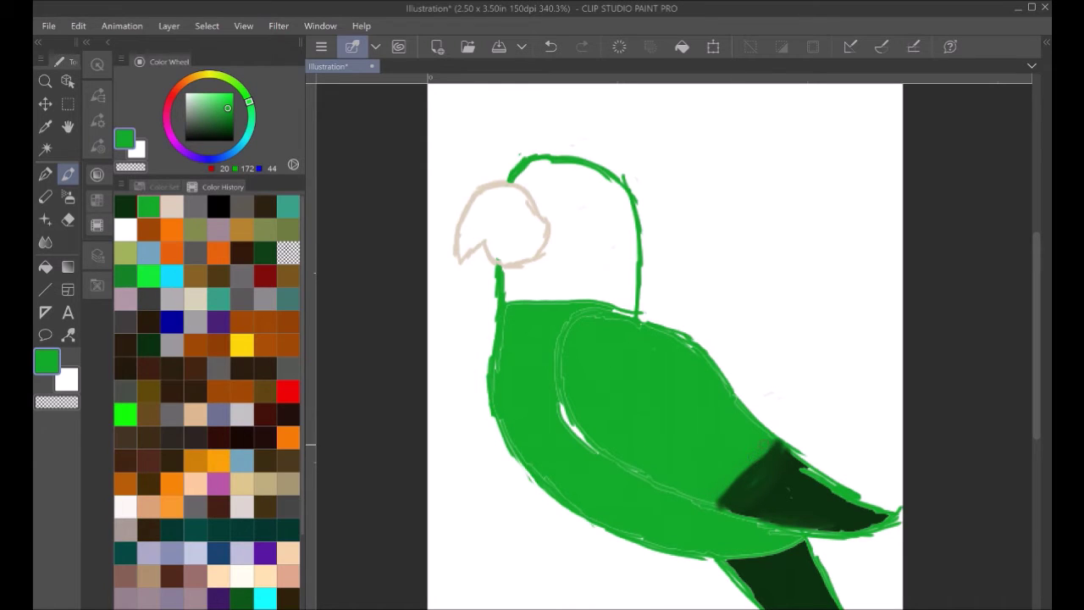
drag(754, 442, 696, 488)
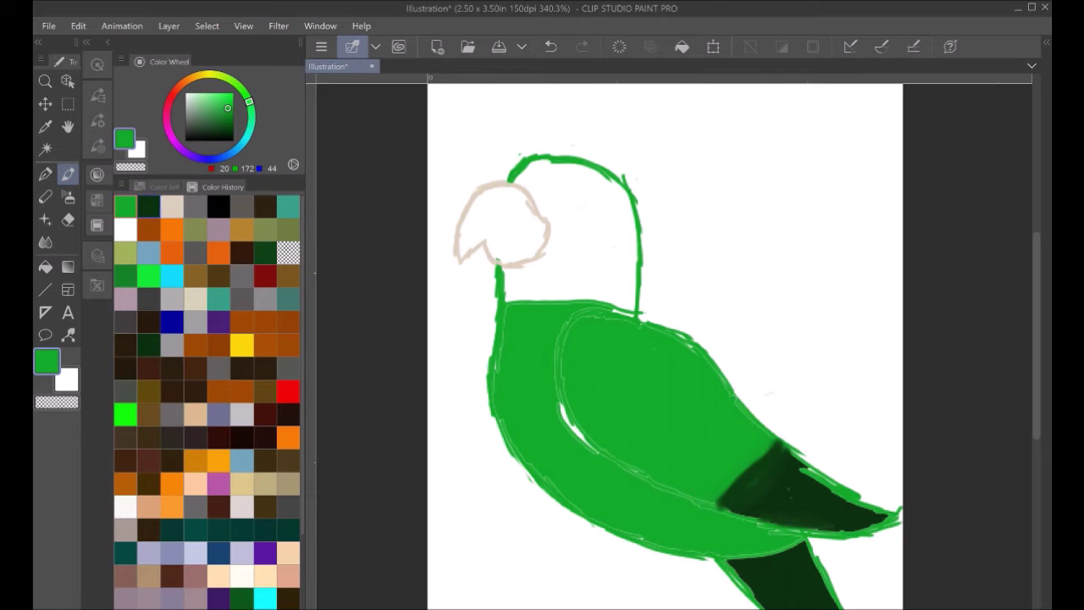
- Paint a dark green contour along the wing's top, front and lower edge to separate it from the breast
click(148, 206)
click(595, 313)
mouse_move(593, 312)
mouse_down()
mouse_move(557, 381)
mouse_move(573, 427)
mouse_move(594, 440)
mouse_move(582, 440)
mouse_move(664, 491)
mouse_move(797, 539)
mouse_up()
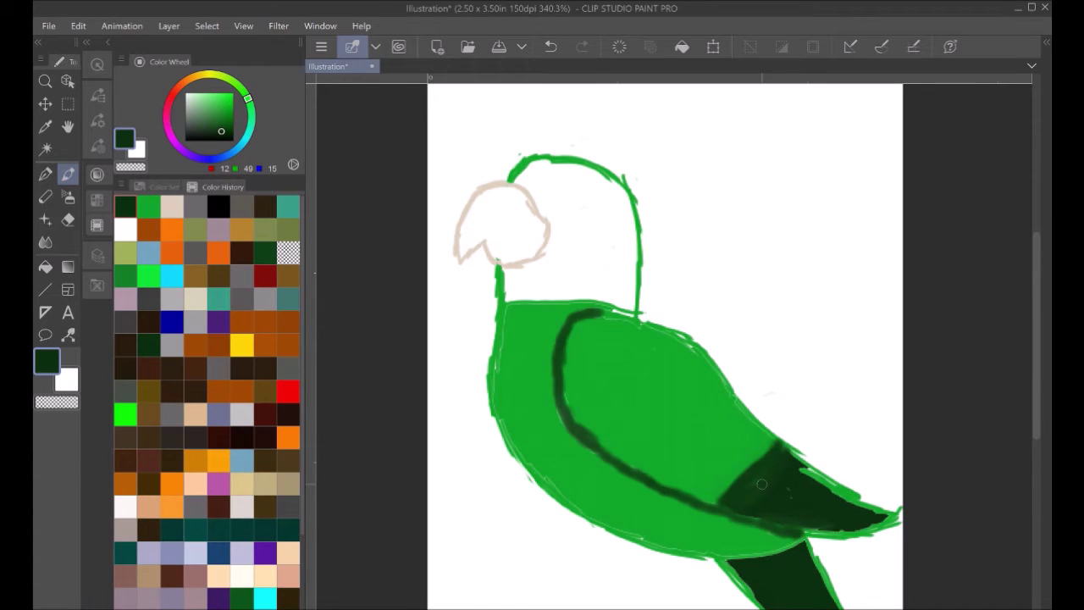
drag(600, 312, 617, 316)
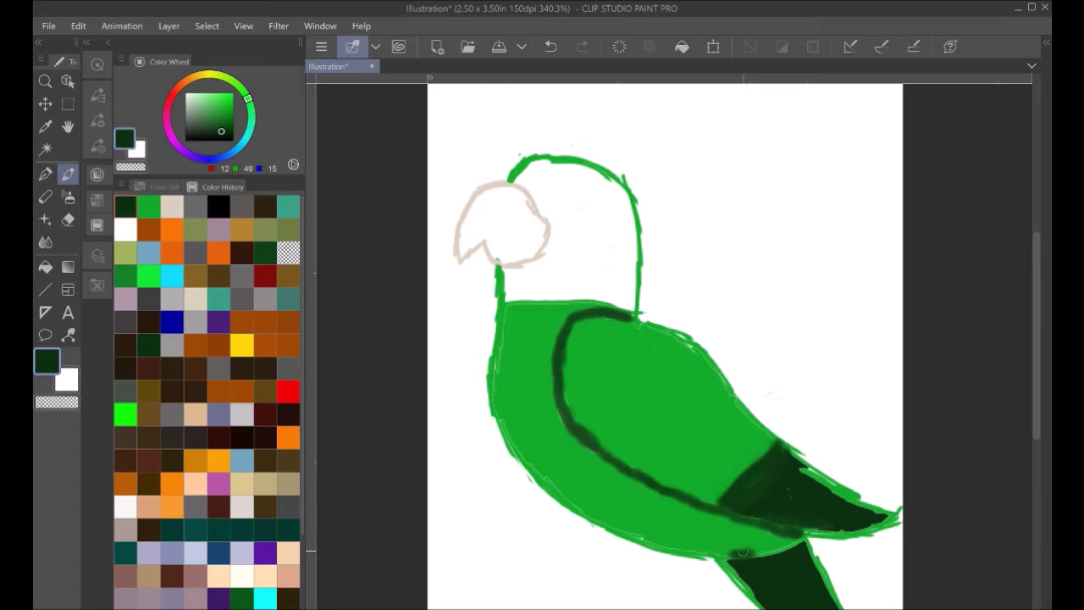
- Extend the tail's dark green onto the rump with the Dense watercolor brush, lowering its paint density to 13
drag(731, 554, 794, 545)
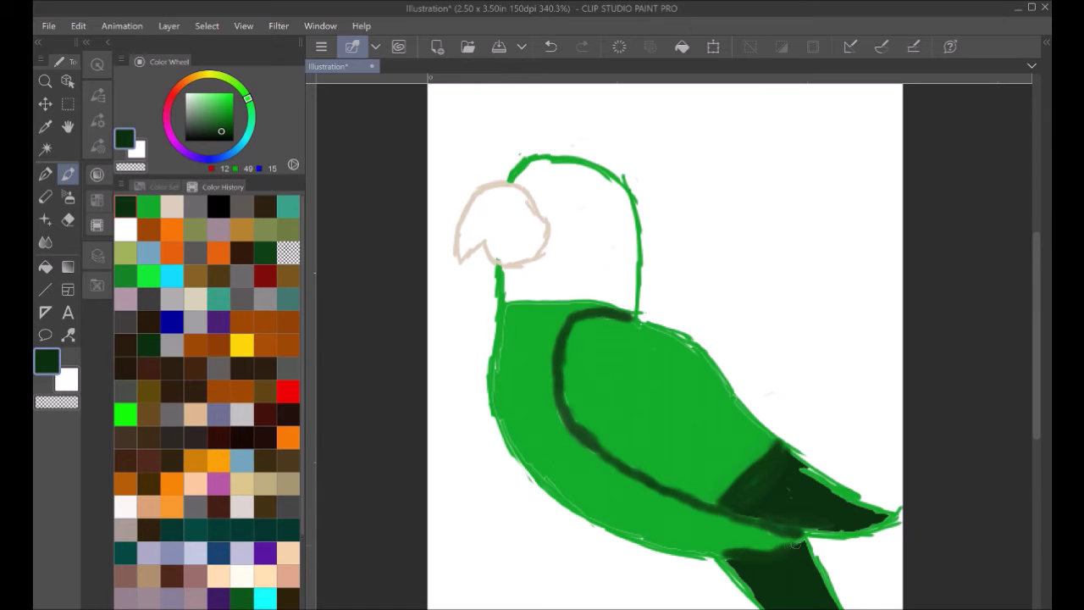
mouse_move(729, 557)
mouse_down()
mouse_move(745, 583)
mouse_move(730, 552)
mouse_move(770, 544)
mouse_move(720, 554)
mouse_up()
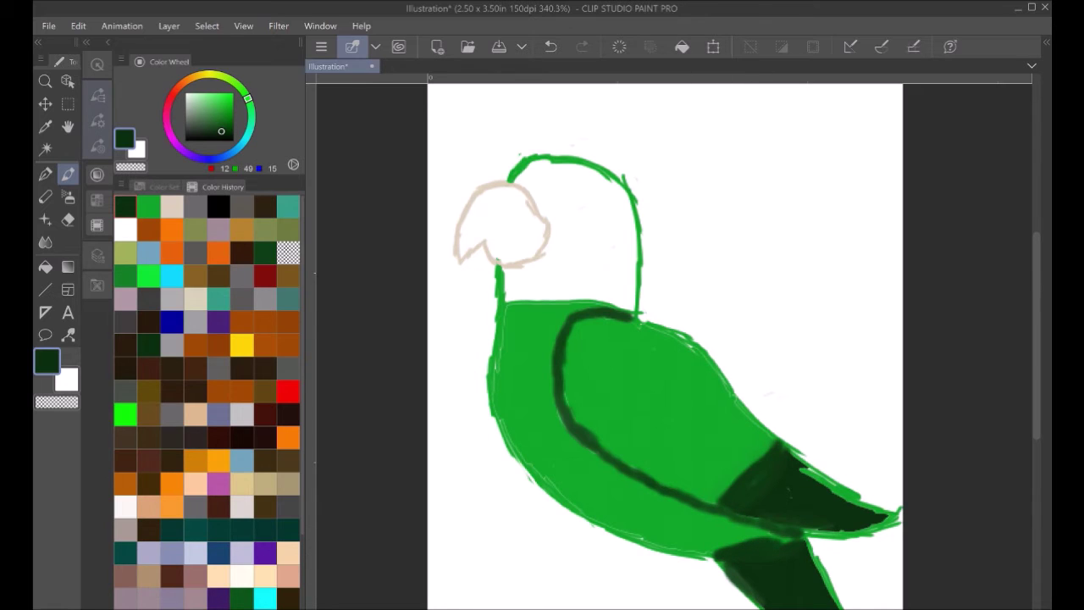
click(97, 95)
click(141, 436)
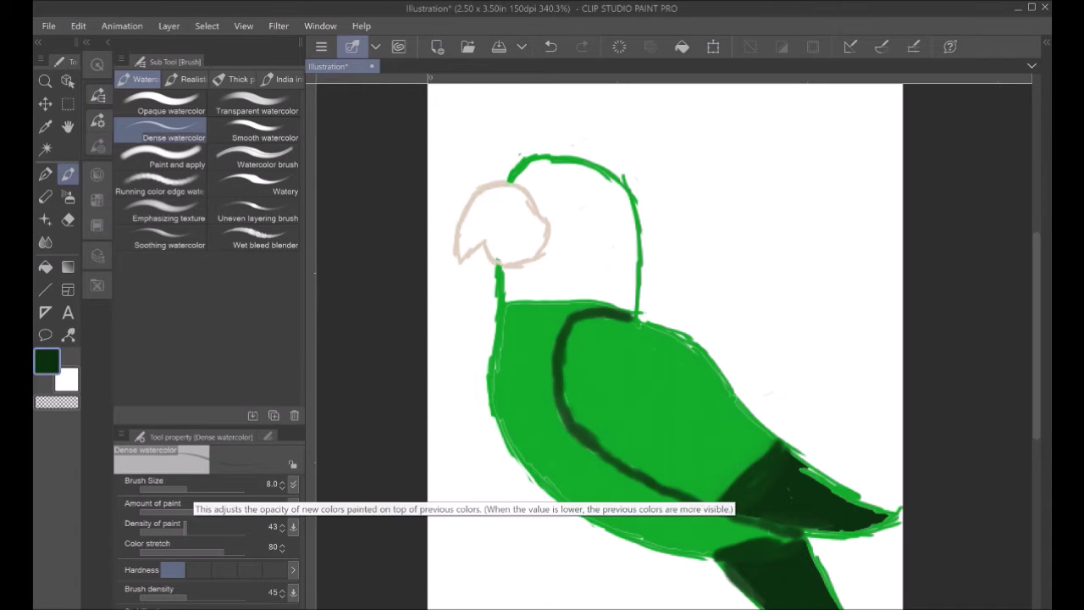
drag(184, 527, 178, 527)
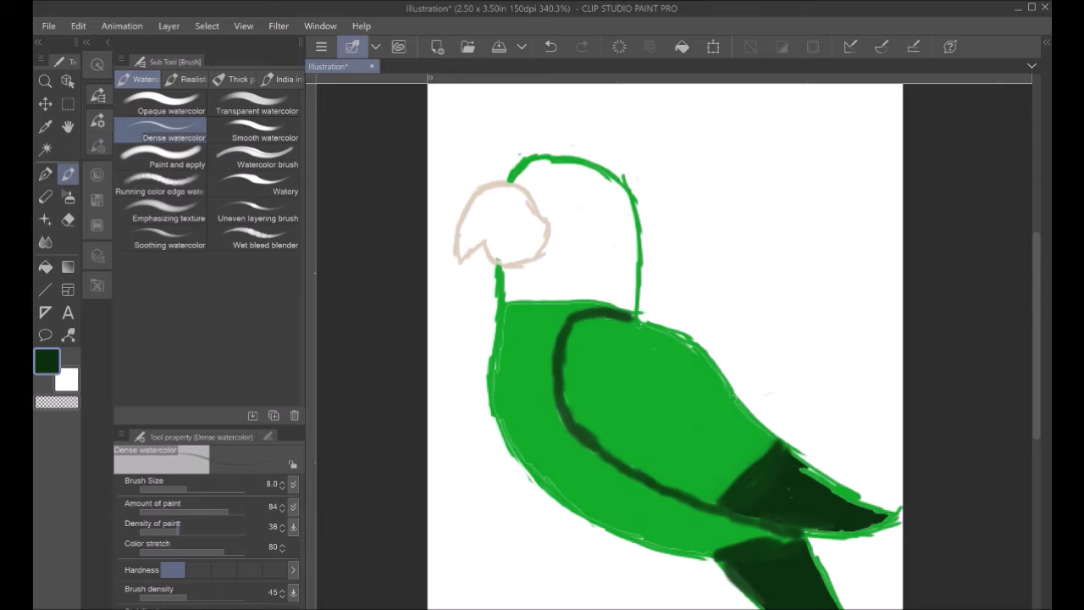
mouse_move(720, 544)
mouse_down()
mouse_move(708, 549)
mouse_move(781, 540)
mouse_move(710, 534)
mouse_move(691, 546)
mouse_move(702, 554)
mouse_move(716, 525)
mouse_up()
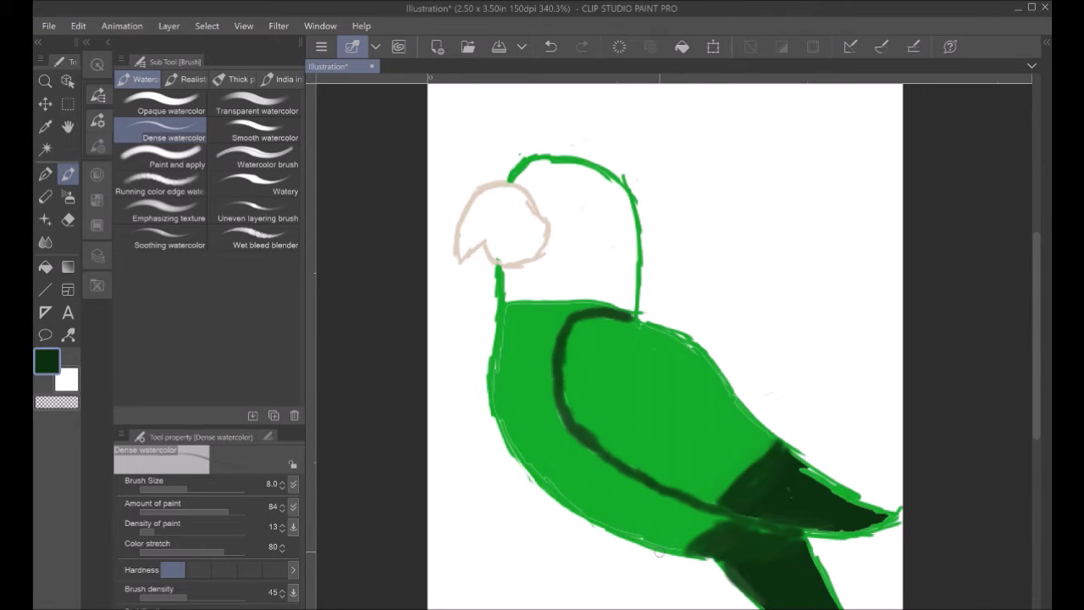
- Paint medium green (RGB 20, 121, 29) transition bands on the lower belly and the wing beside the dark areas
click(97, 173)
drag(230, 130, 226, 114)
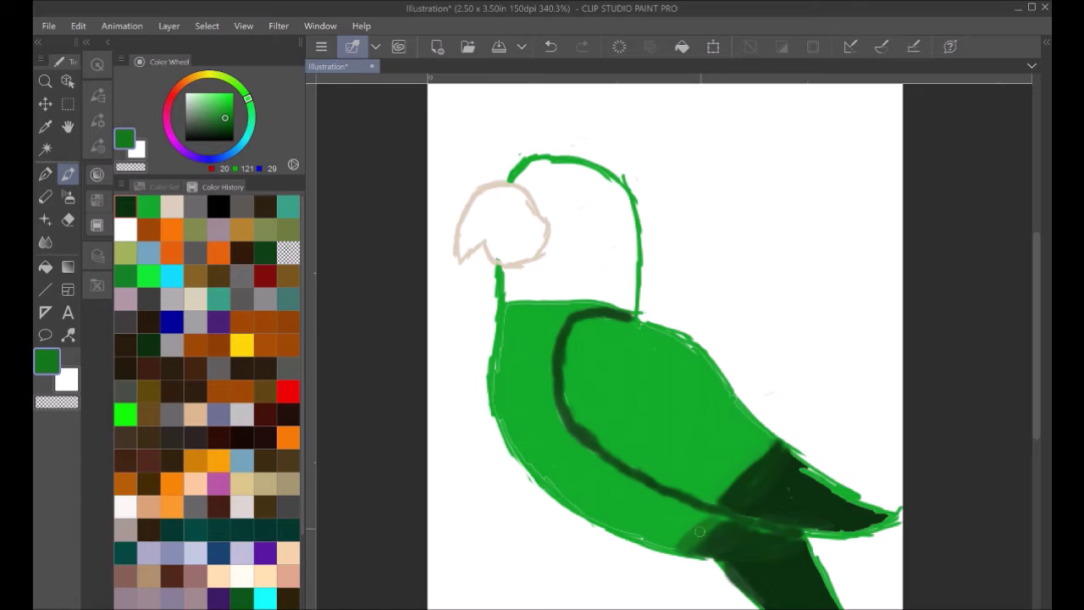
mouse_move(700, 527)
mouse_down()
mouse_move(677, 541)
mouse_move(701, 542)
mouse_move(714, 520)
mouse_move(666, 537)
mouse_move(713, 535)
mouse_up()
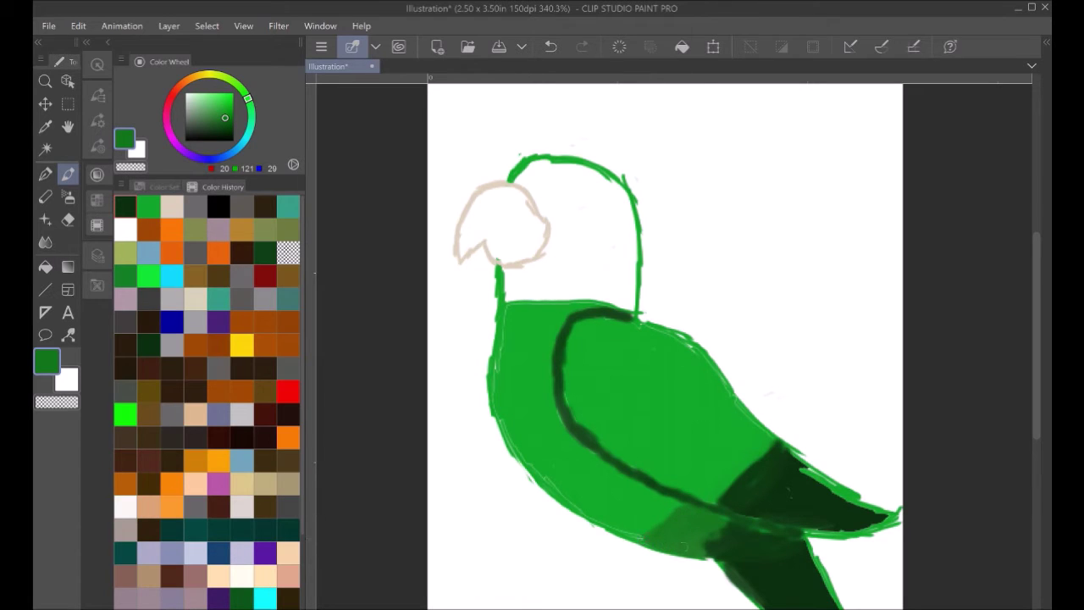
mouse_move(686, 509)
mouse_down()
mouse_move(735, 495)
mouse_move(724, 485)
mouse_move(763, 459)
mouse_move(711, 484)
mouse_up()
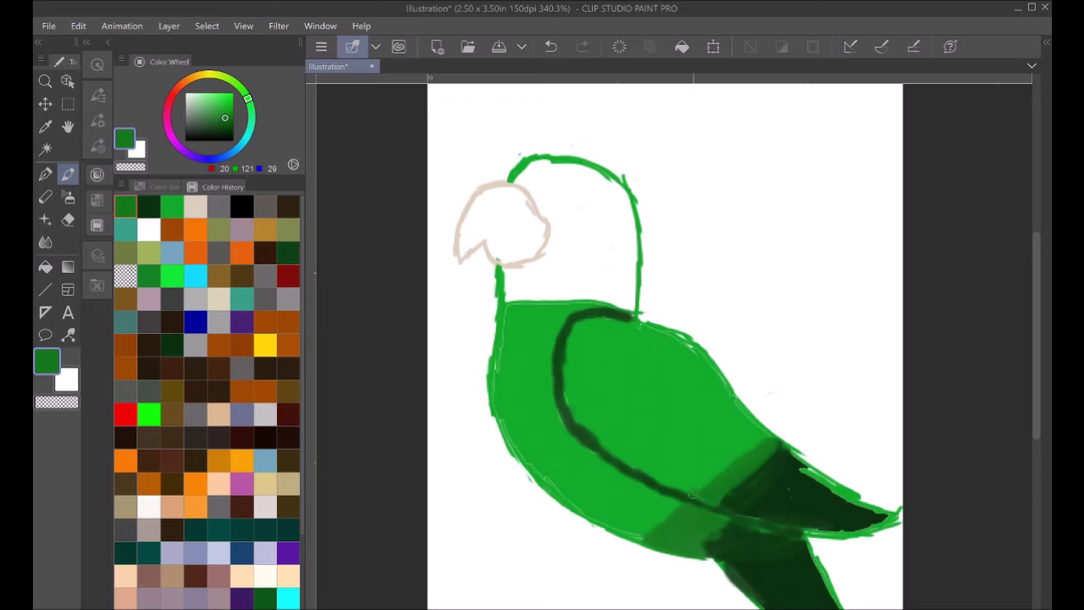
mouse_move(733, 457)
mouse_down()
mouse_move(760, 445)
mouse_move(711, 467)
mouse_up()
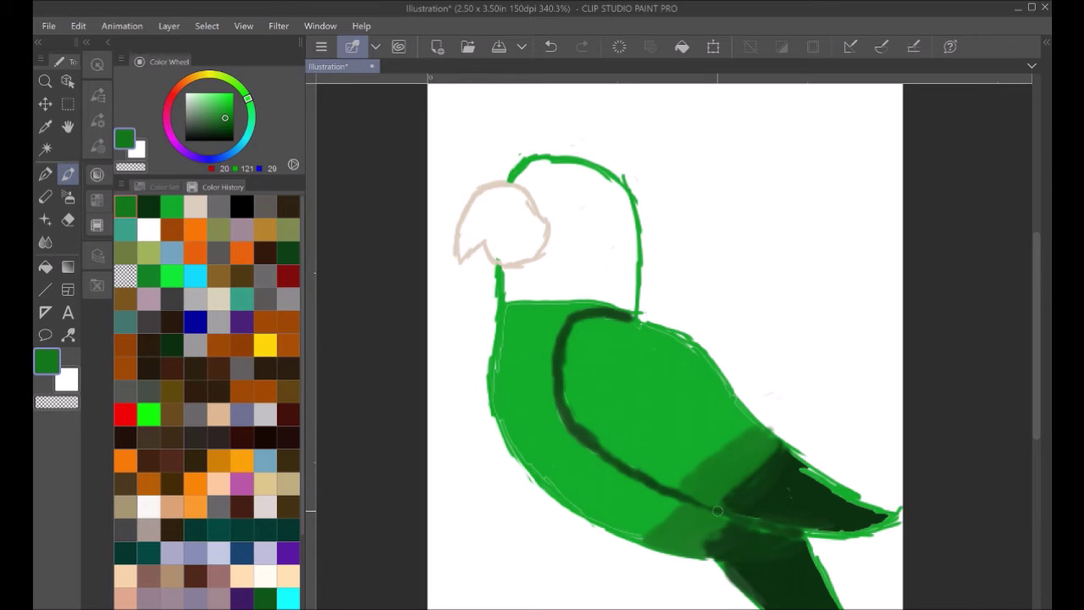
- Paint dark green over the wing tip's bright outline and erase the stray strokes around its edge
key(space)
drag(717, 511, 606, 377)
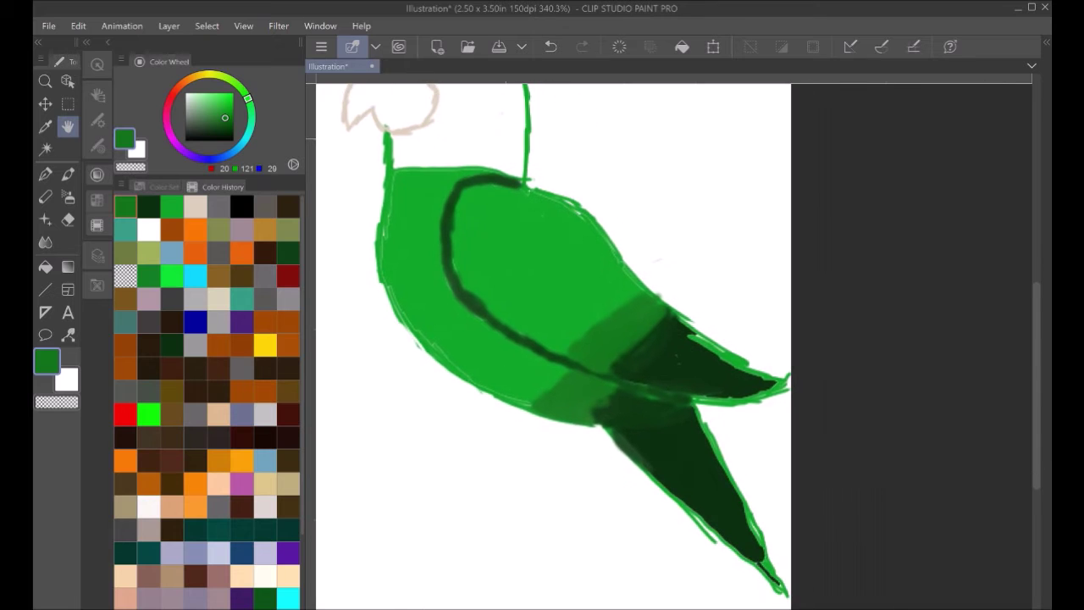
scroll(733, 409, up, 5)
drag(633, 206, 572, 267)
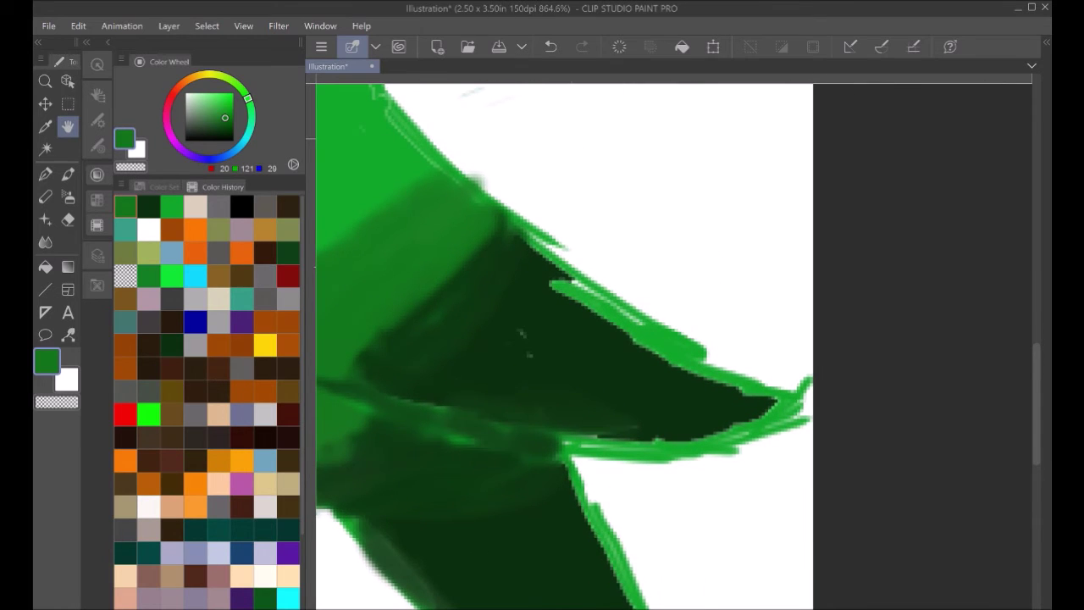
click(149, 205)
drag(67, 174, 44, 196)
mouse_move(556, 441)
mouse_down()
mouse_move(628, 442)
mouse_move(580, 446)
mouse_move(691, 451)
mouse_move(782, 416)
mouse_move(778, 398)
mouse_move(693, 366)
mouse_move(723, 378)
mouse_move(697, 380)
mouse_move(551, 281)
mouse_move(687, 359)
mouse_up()
drag(701, 433, 583, 428)
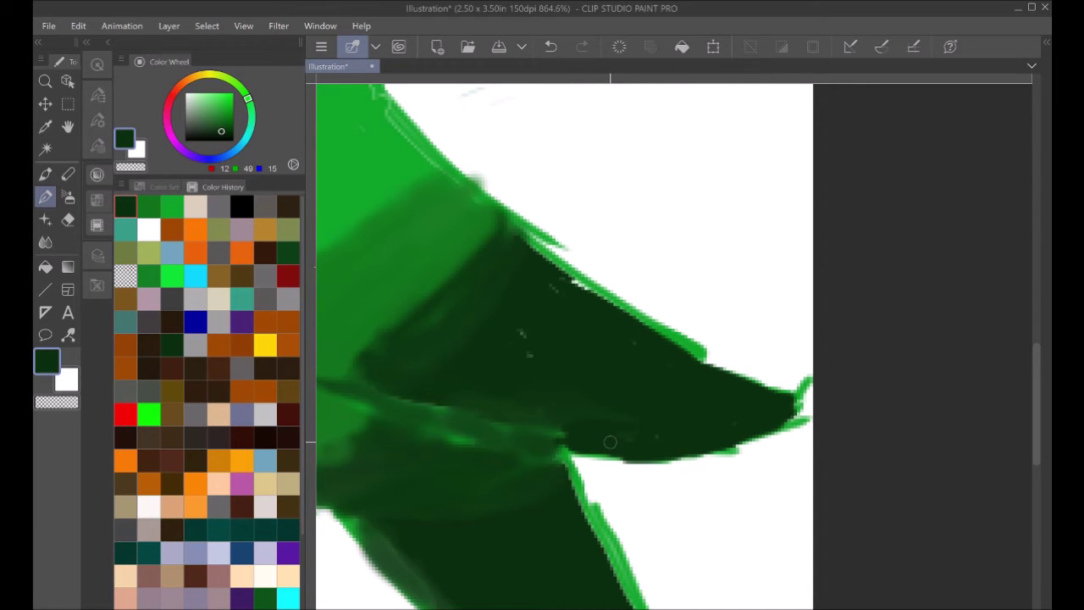
key(e)
mouse_move(534, 221)
mouse_down()
mouse_move(608, 271)
mouse_move(542, 243)
mouse_move(676, 320)
mouse_move(582, 279)
mouse_move(623, 307)
mouse_move(810, 383)
mouse_move(790, 438)
mouse_move(657, 471)
mouse_move(673, 471)
mouse_move(617, 466)
mouse_up()
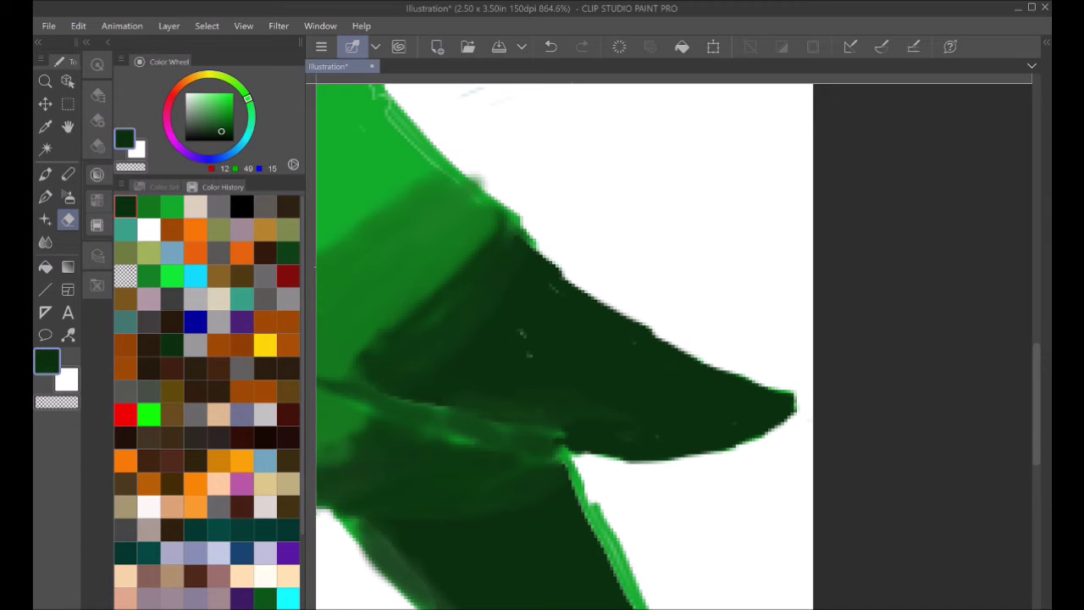
- Paint dark green over the tail's bright outline and gaps along both edges down to the tip, and erase the stray line beside it
click(68, 127)
mouse_move(659, 477)
mouse_down()
mouse_move(697, 349)
mouse_move(680, 168)
mouse_up()
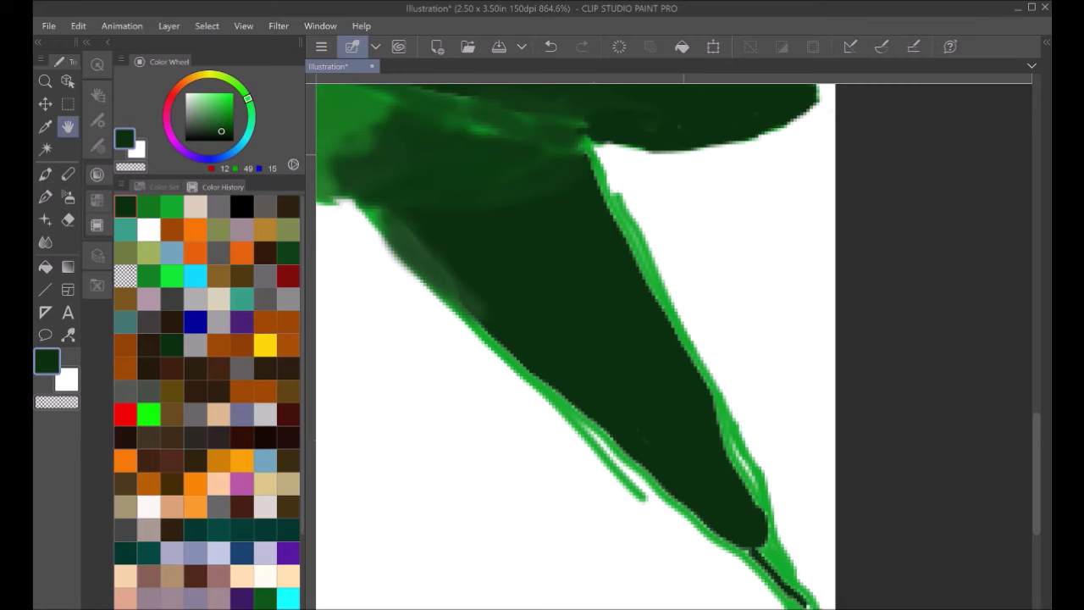
key(p)
mouse_move(602, 179)
mouse_down()
mouse_move(586, 157)
mouse_move(637, 268)
mouse_move(610, 246)
mouse_up()
drag(46, 197, 52, 173)
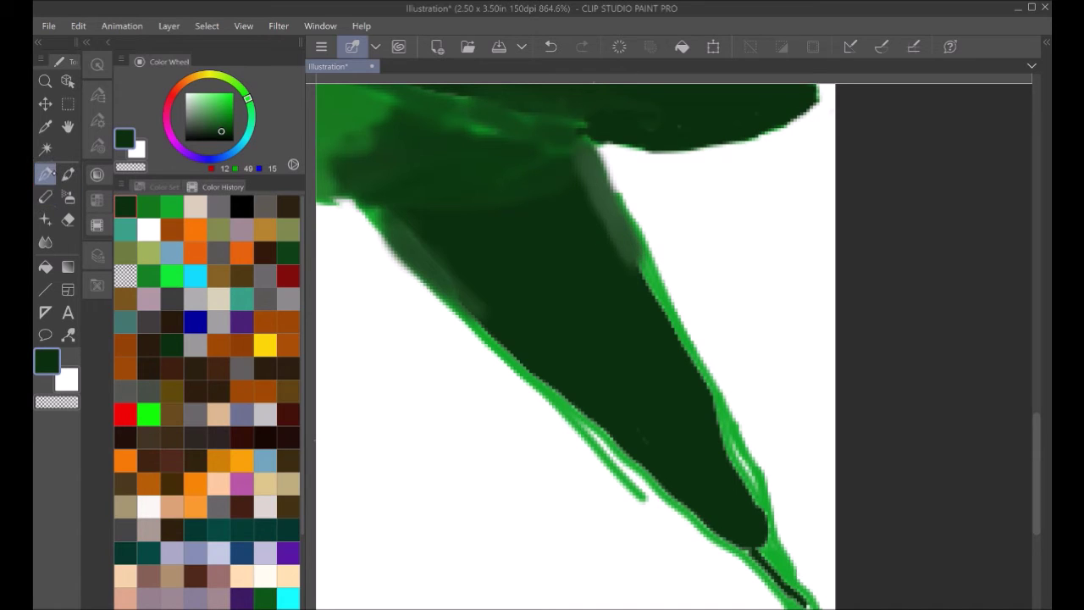
mouse_move(625, 231)
mouse_down()
mouse_move(635, 265)
mouse_move(613, 214)
mouse_move(631, 251)
mouse_move(585, 193)
mouse_move(582, 155)
mouse_move(768, 537)
mouse_move(759, 500)
mouse_move(758, 551)
mouse_move(795, 595)
mouse_move(774, 549)
mouse_move(801, 599)
mouse_move(774, 550)
mouse_up()
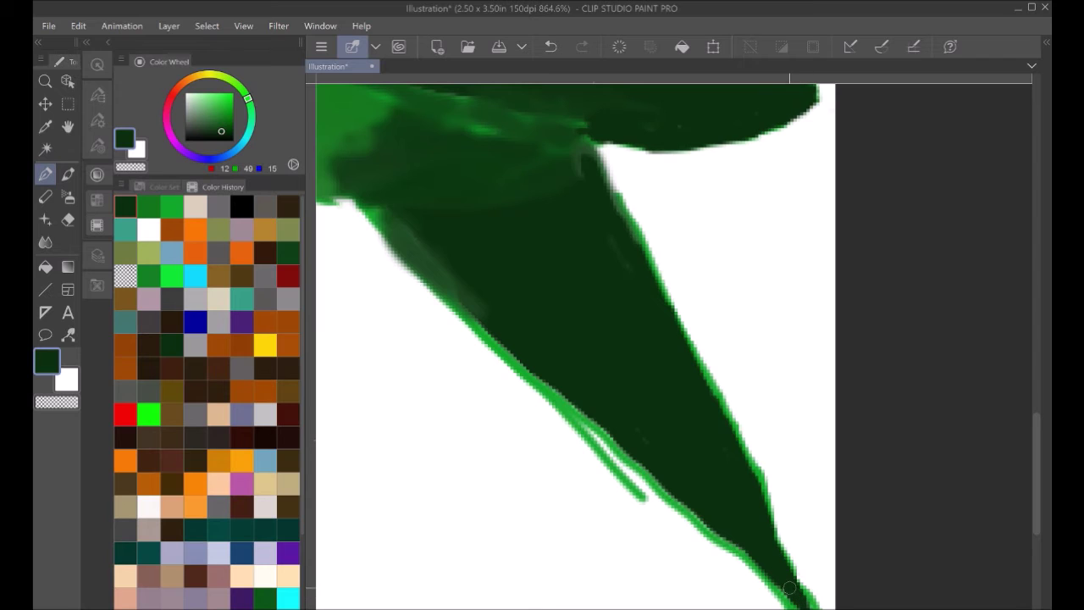
mouse_move(434, 275)
mouse_down()
mouse_move(389, 220)
mouse_move(456, 276)
mouse_move(382, 212)
mouse_move(537, 383)
mouse_move(502, 352)
mouse_move(641, 467)
mouse_move(555, 403)
mouse_move(793, 597)
mouse_up()
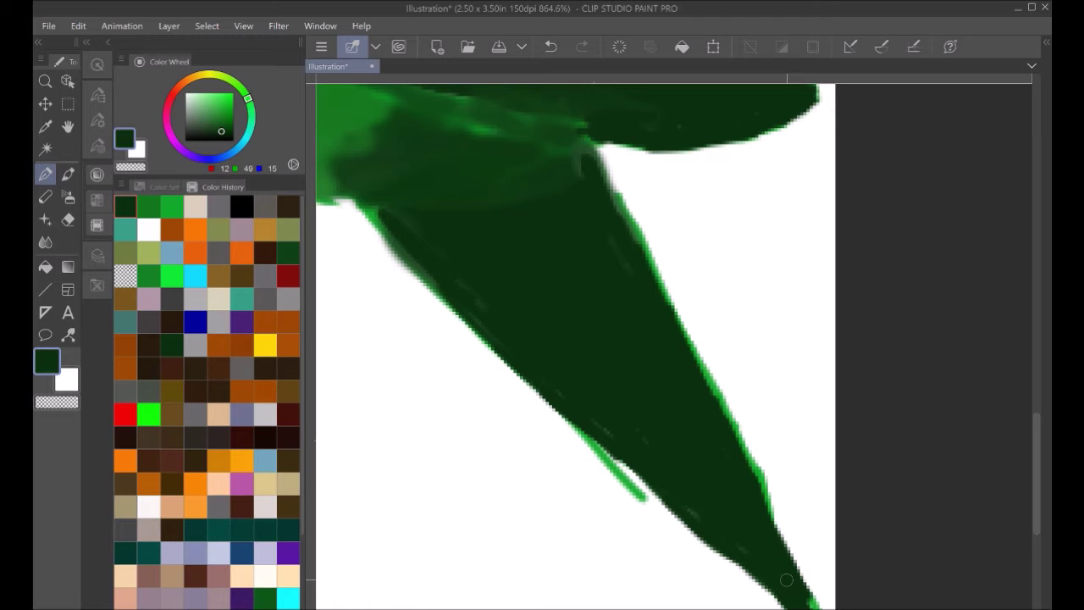
click(68, 219)
- Fill the white gaps along the bird's back with bright green (RGB 20, 172, 44) and erase the stray marks outside it
scroll(602, 162, down, 3)
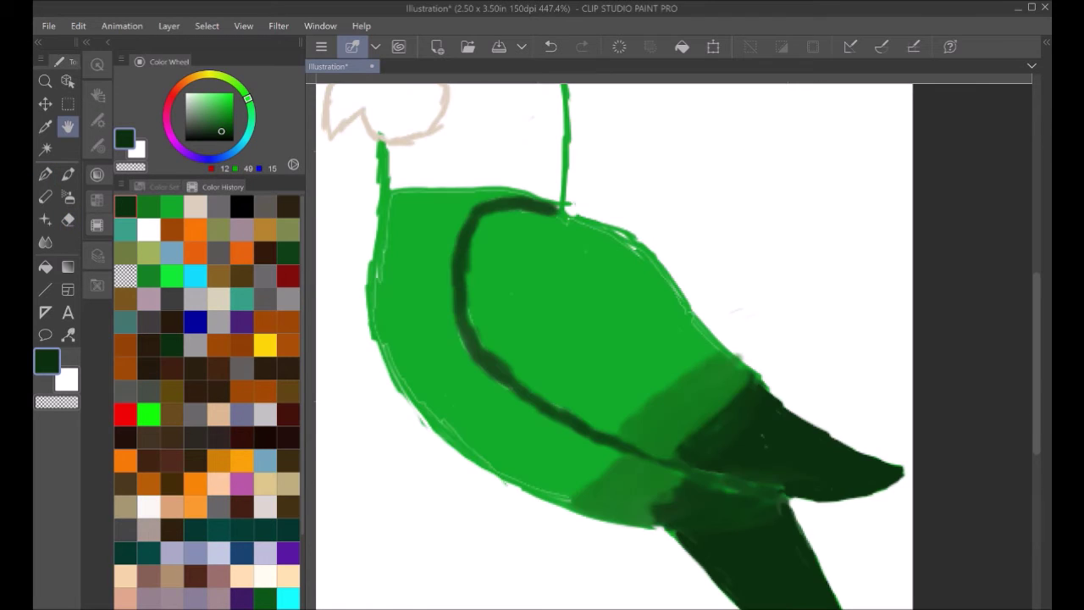
scroll(602, 162, up, 3)
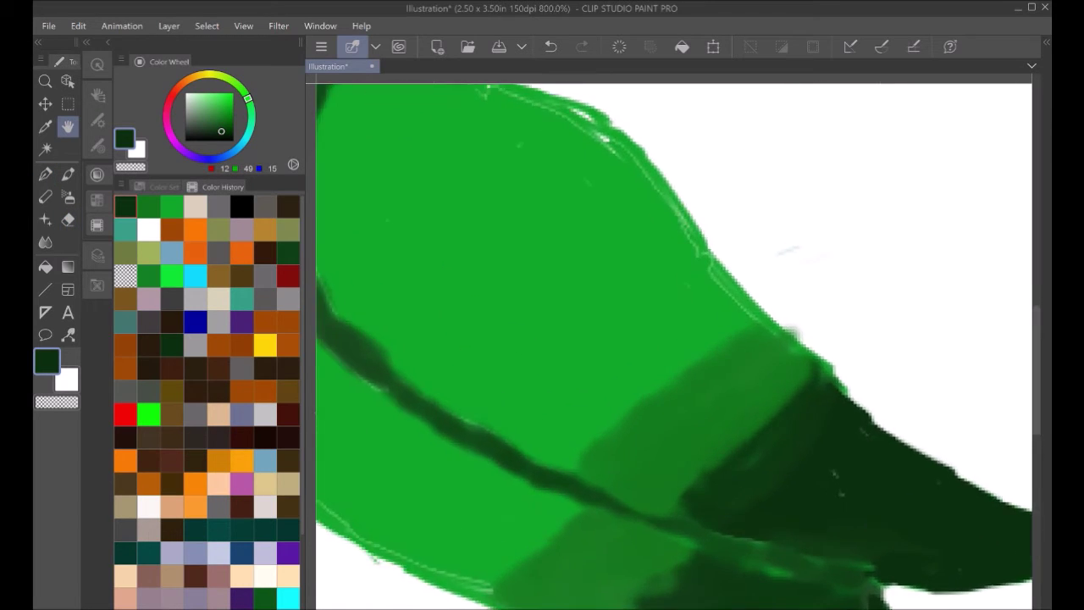
scroll(580, 320, up, 2)
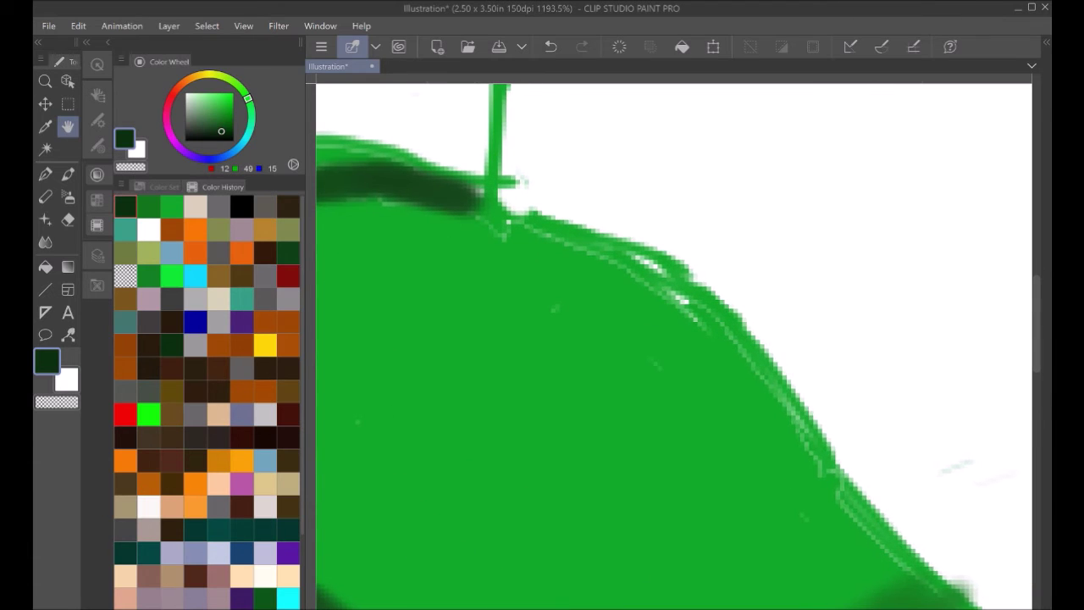
click(172, 206)
click(45, 174)
mouse_move(499, 227)
mouse_down()
mouse_move(501, 237)
mouse_move(585, 247)
mouse_move(682, 303)
mouse_move(593, 244)
mouse_move(528, 219)
mouse_up()
drag(692, 298, 743, 354)
mouse_move(681, 264)
mouse_down()
mouse_move(752, 342)
mouse_move(876, 518)
mouse_up()
mouse_move(799, 429)
mouse_down()
mouse_move(888, 542)
mouse_move(853, 523)
mouse_up()
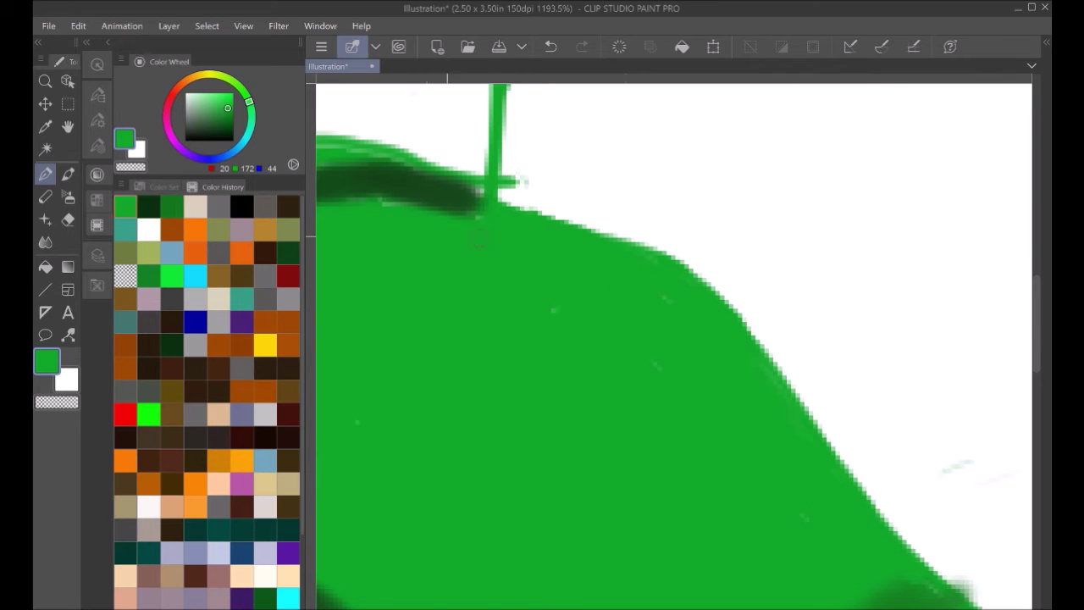
click(68, 219)
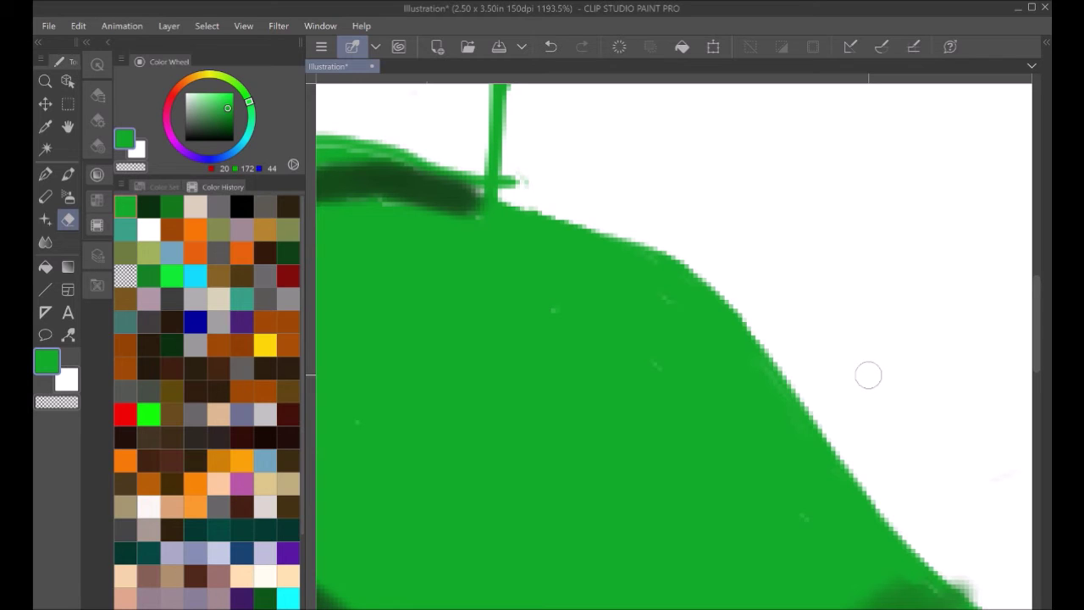
- Extend the wing's dark green contour to the back of the neck and erase the stub sticking out past the neck line
click(150, 206)
click(68, 173)
drag(461, 200, 506, 200)
click(67, 219)
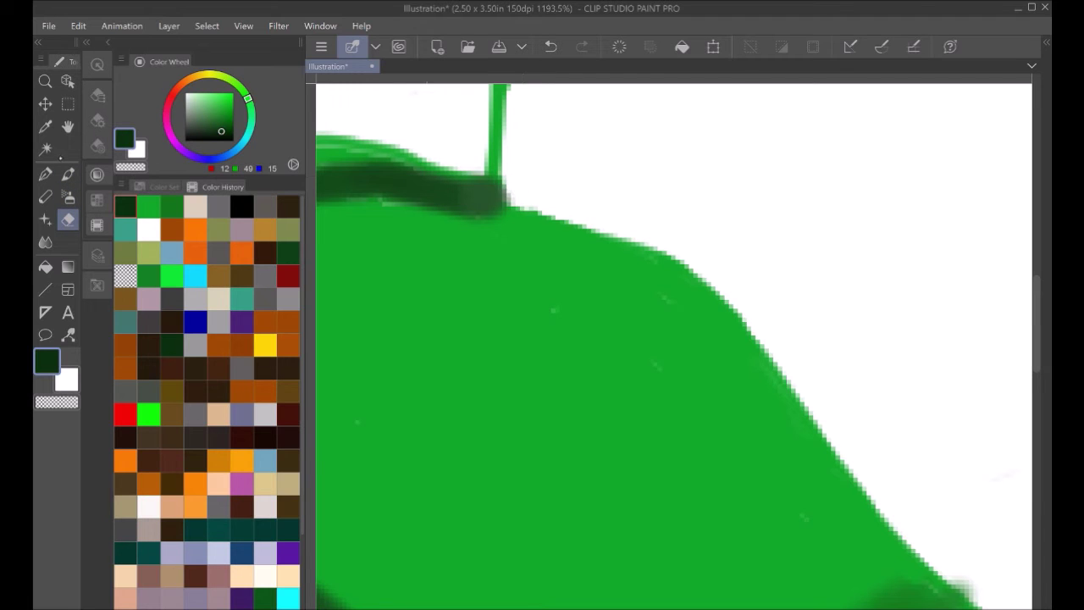
- Smooth the inner edge of the wing's dark contour with bright green, covering the bulge and light specks
key(h)
scroll(665, 345, down, 2)
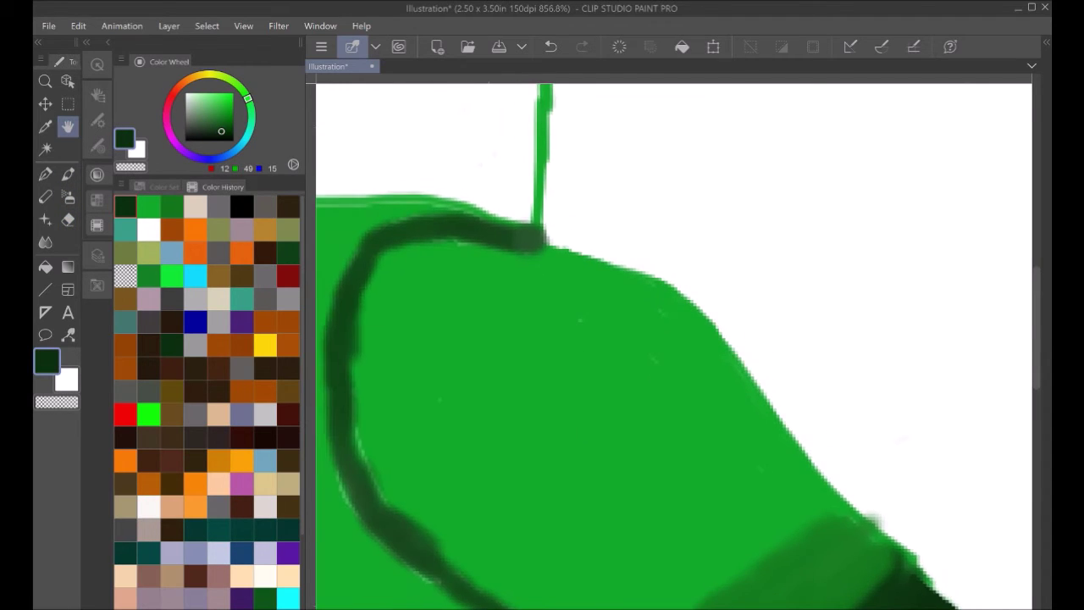
drag(665, 429, 669, 261)
click(149, 206)
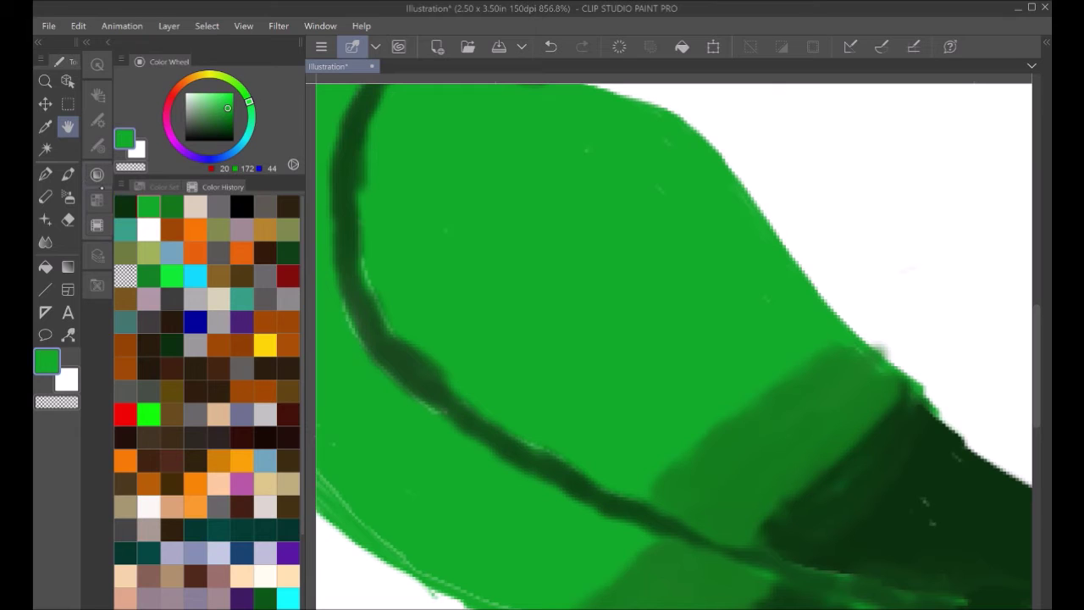
click(48, 173)
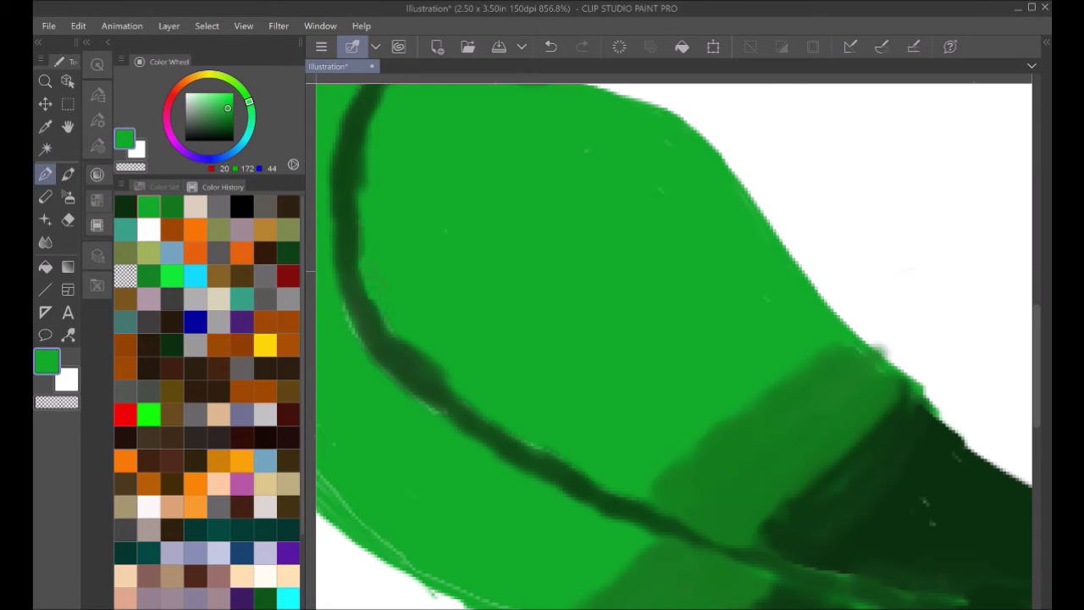
drag(406, 343, 460, 396)
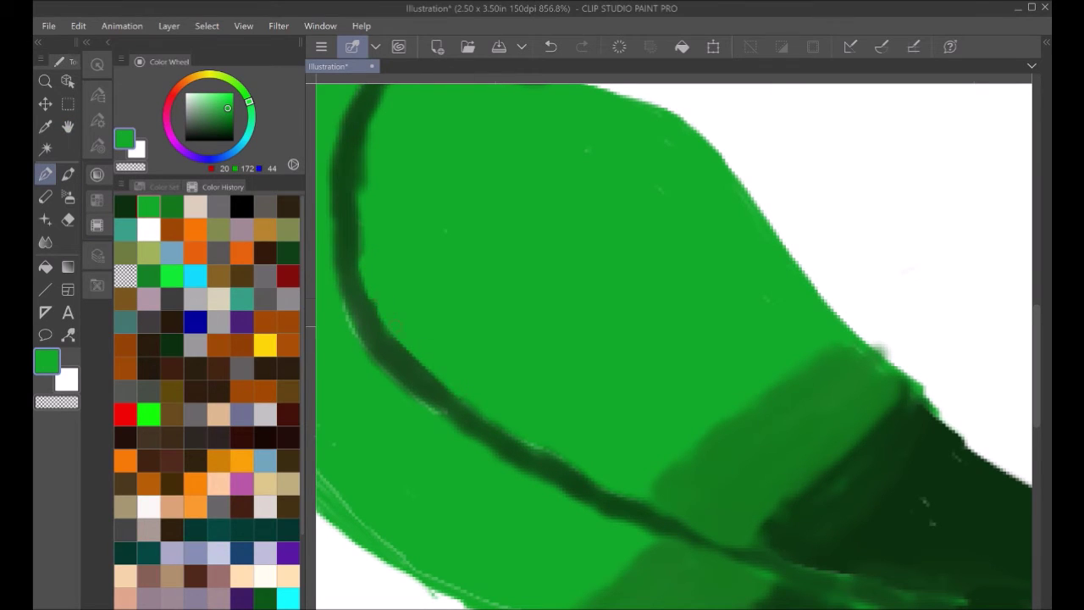
drag(501, 428, 622, 493)
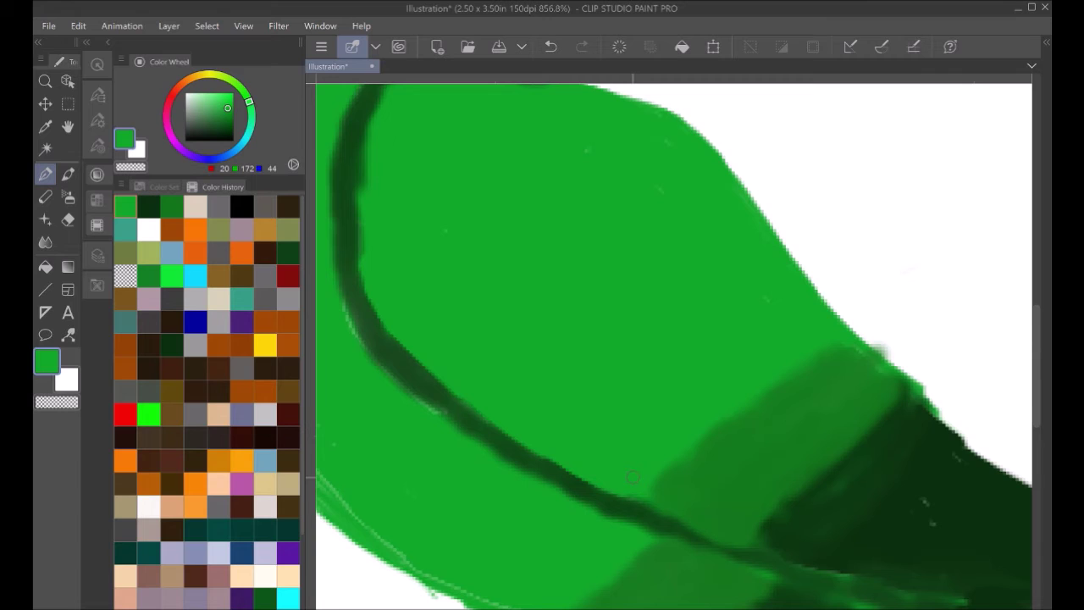
- Erase the bumps on the back beside the dark wing tip and blend medium green (RGB 20, 121, 29) over the band's upper end
key(e)
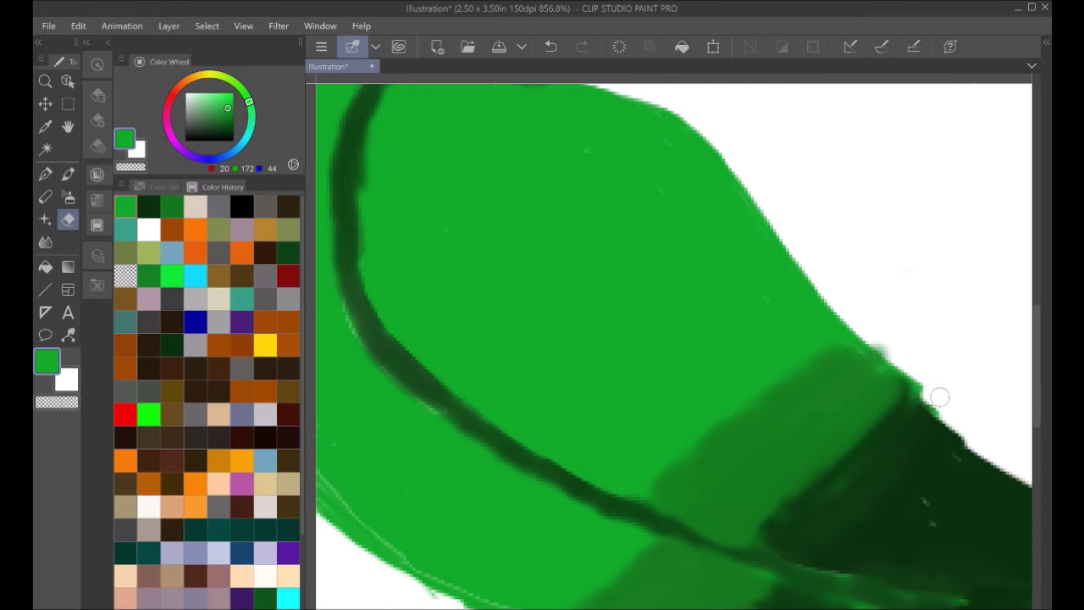
mouse_move(915, 381)
mouse_down()
mouse_move(895, 355)
mouse_move(947, 393)
mouse_move(892, 350)
mouse_move(951, 414)
mouse_up()
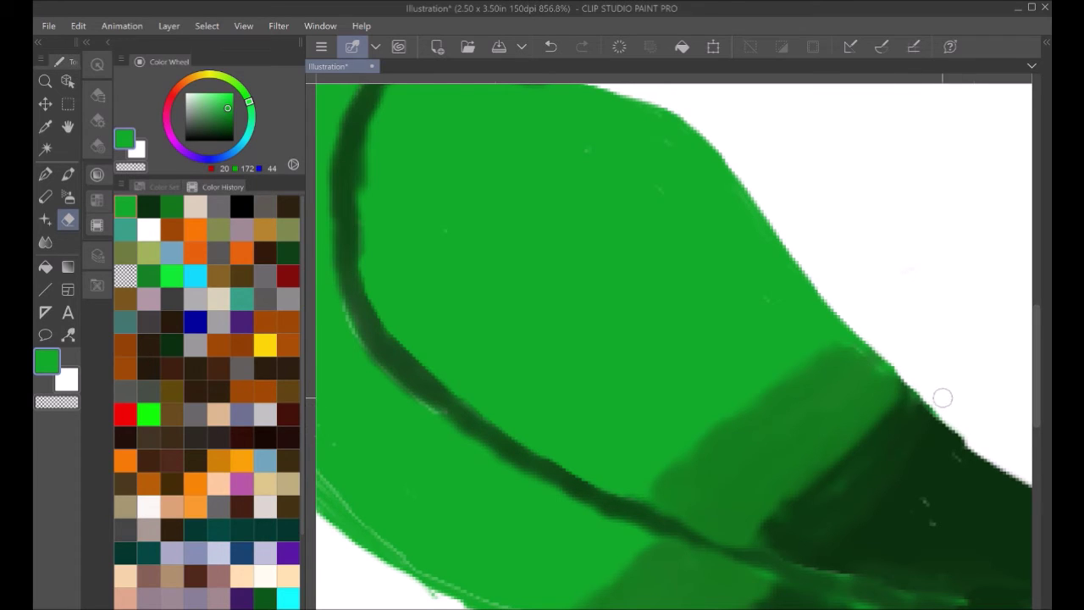
click(172, 206)
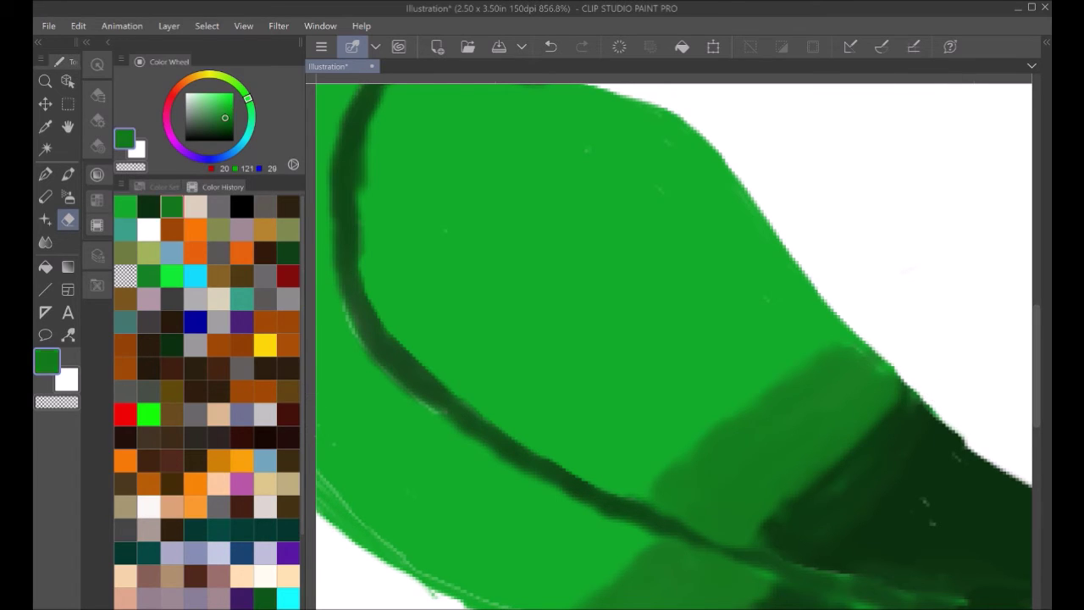
click(45, 173)
click(68, 174)
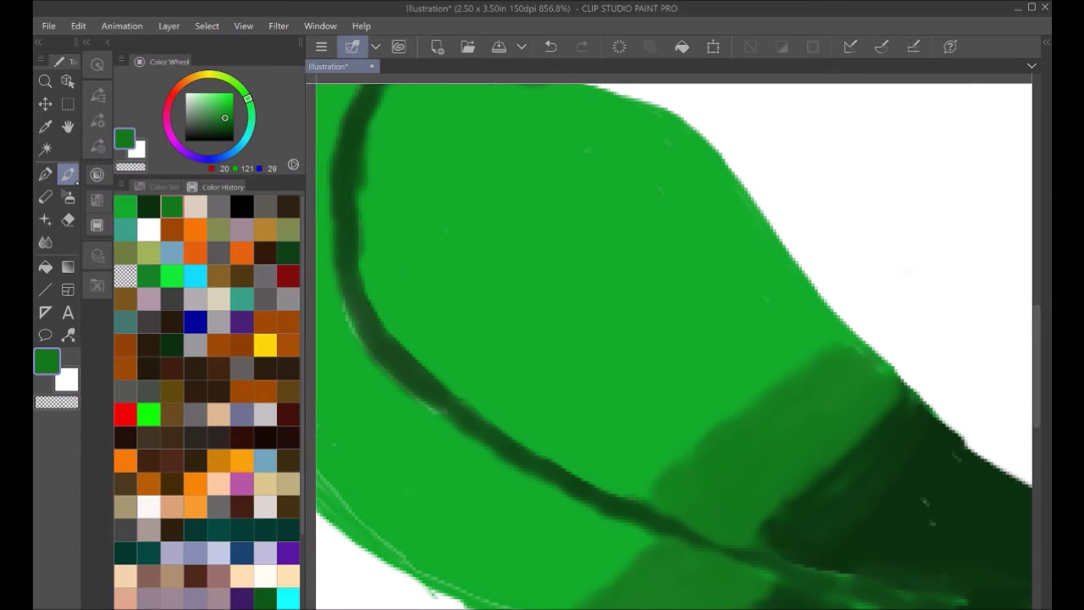
mouse_move(877, 364)
mouse_down()
mouse_move(856, 335)
mouse_move(846, 342)
mouse_move(720, 456)
mouse_up()
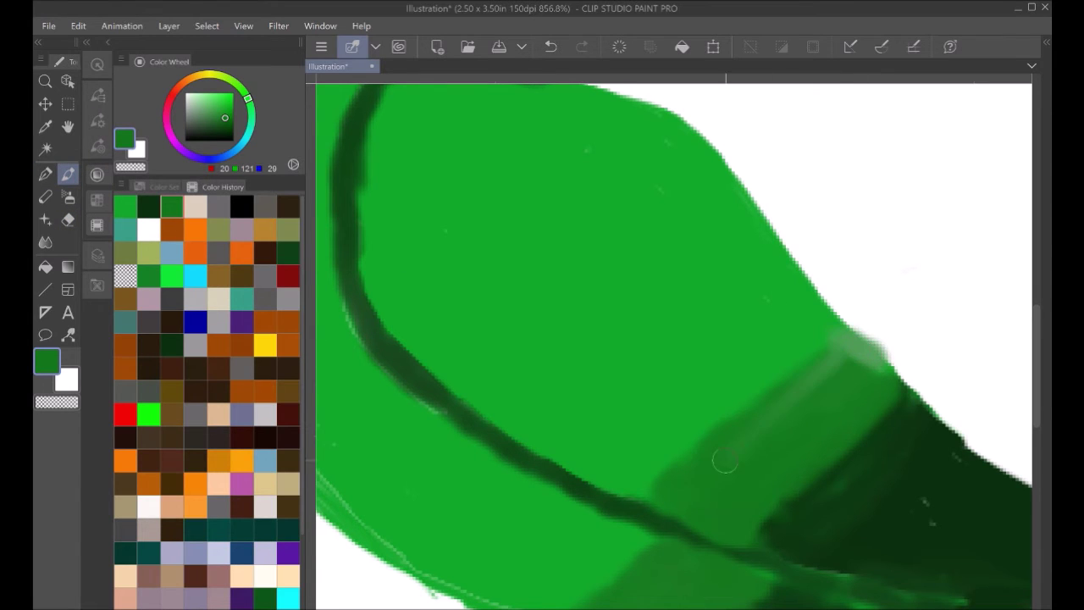
drag(845, 349, 869, 359)
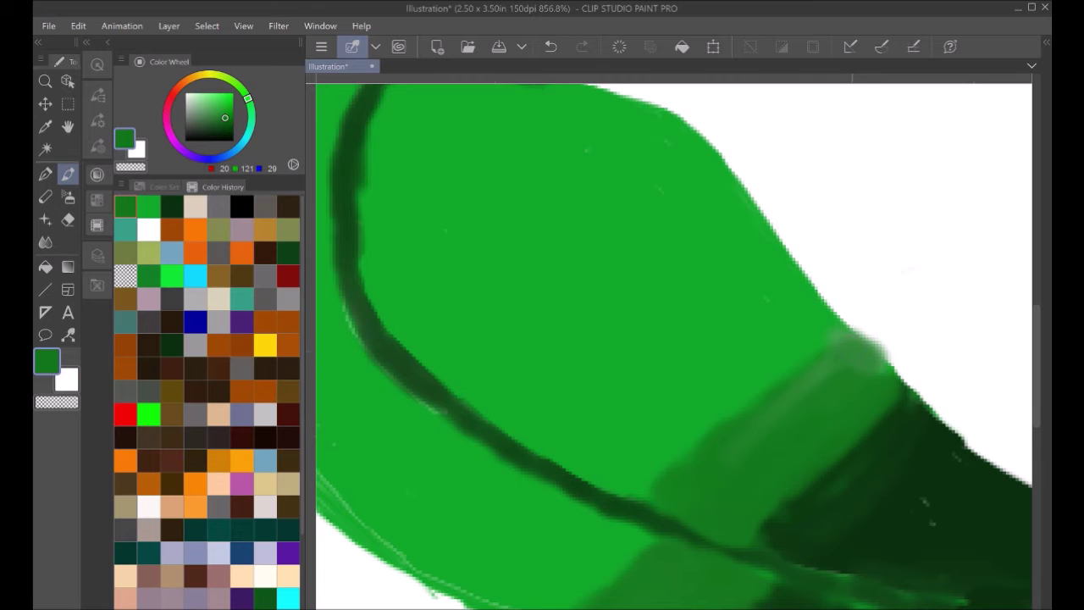
click(67, 219)
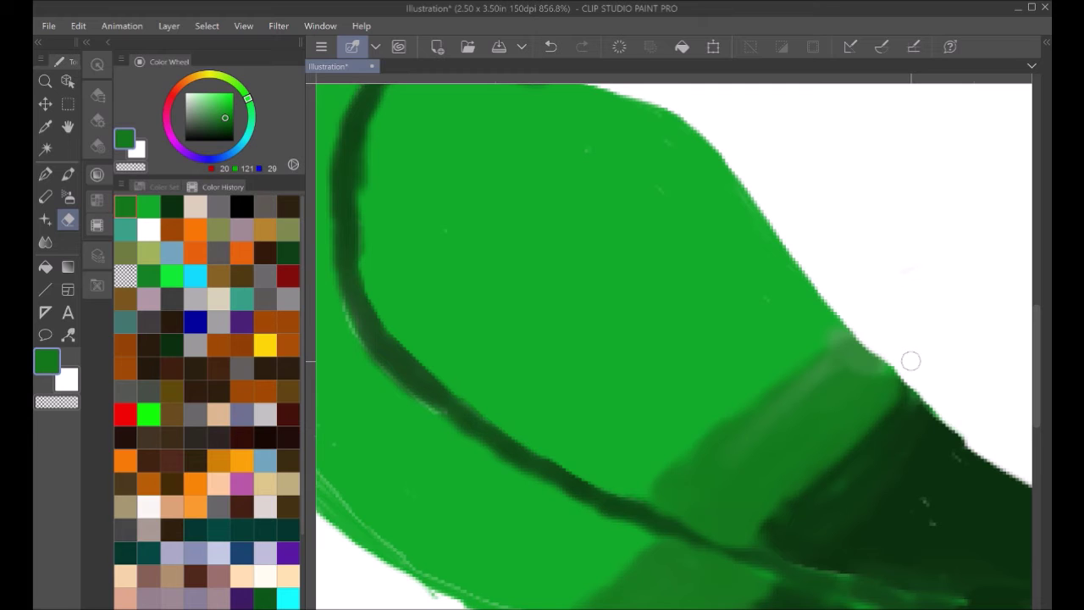
- Cover the bright outline where the lower belly meets the tail with dark green (RGB 12, 49, 15)
click(68, 126)
mouse_move(690, 383)
mouse_down()
mouse_move(733, 337)
mouse_move(875, 271)
mouse_up()
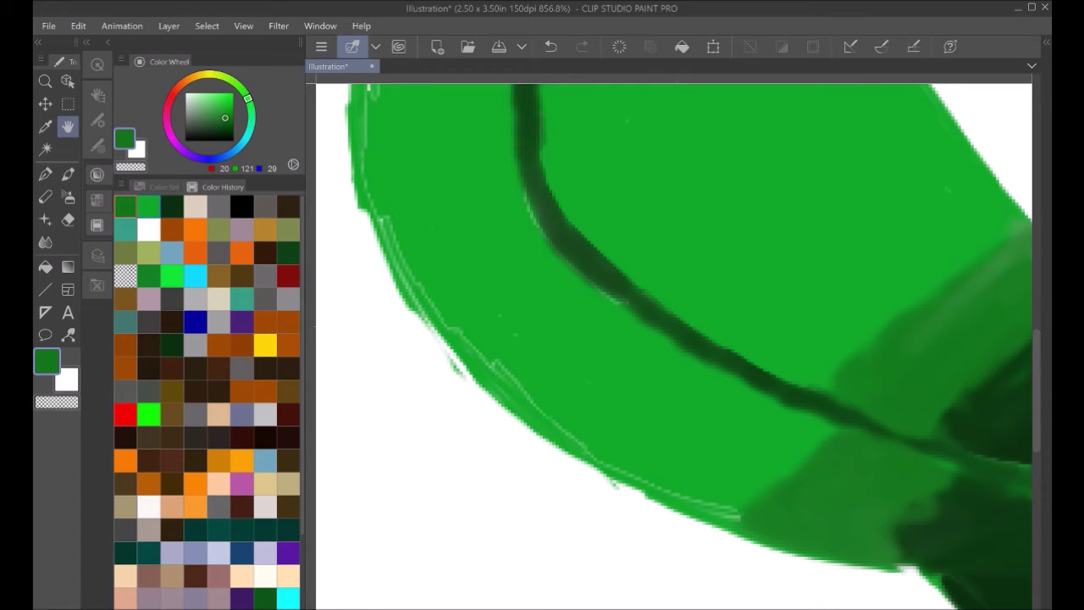
click(45, 173)
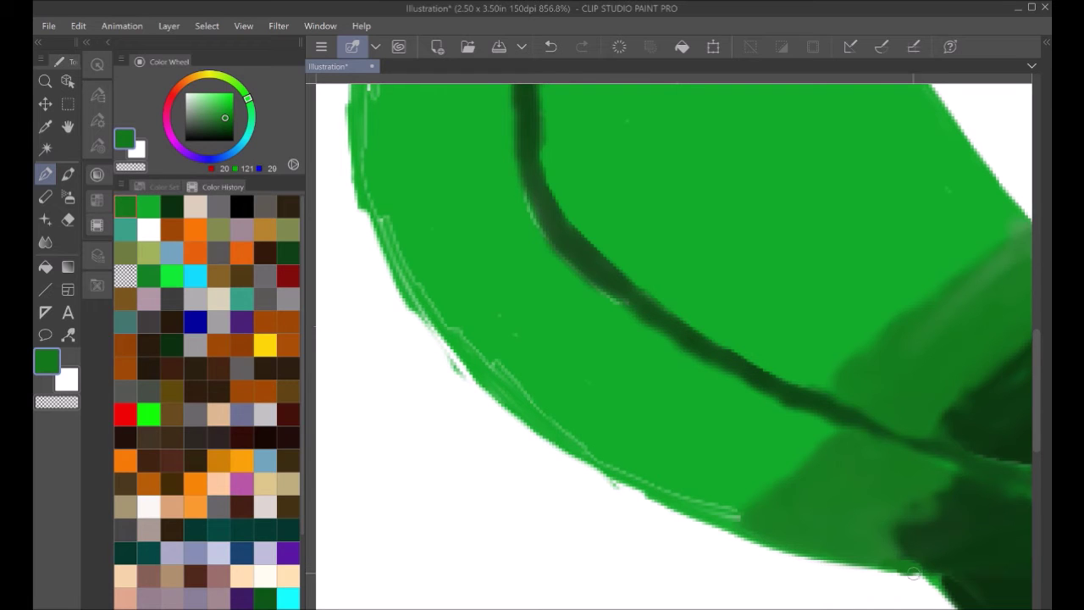
click(177, 210)
mouse_move(945, 582)
mouse_down()
mouse_move(932, 581)
mouse_move(964, 603)
mouse_up()
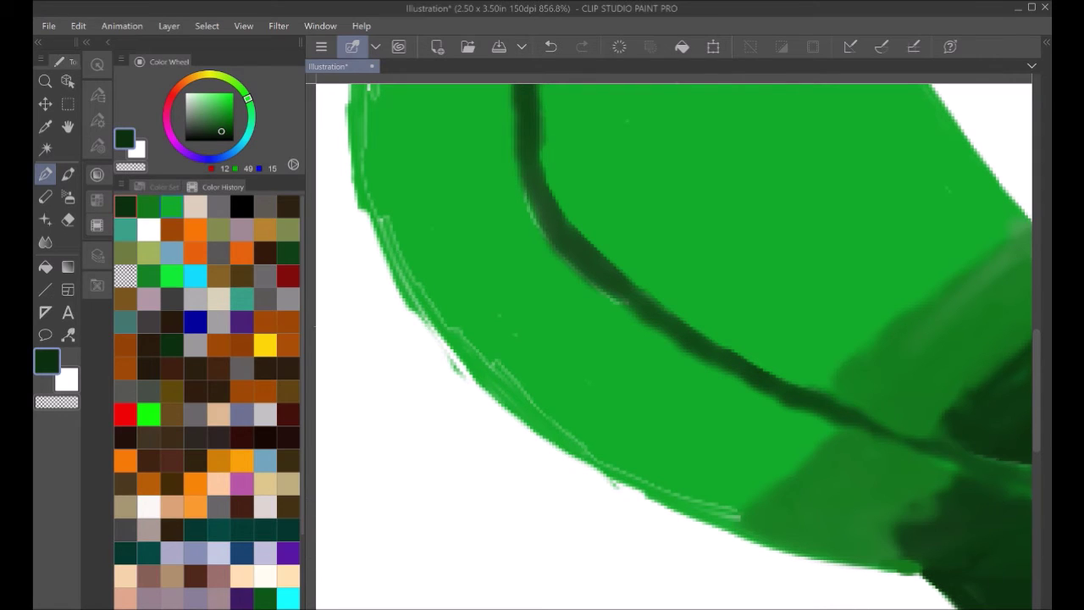
- Fill the white gaps along the belly and breast edge with bright green, and erase the stray bits outside the outline
click(172, 206)
drag(733, 513, 711, 508)
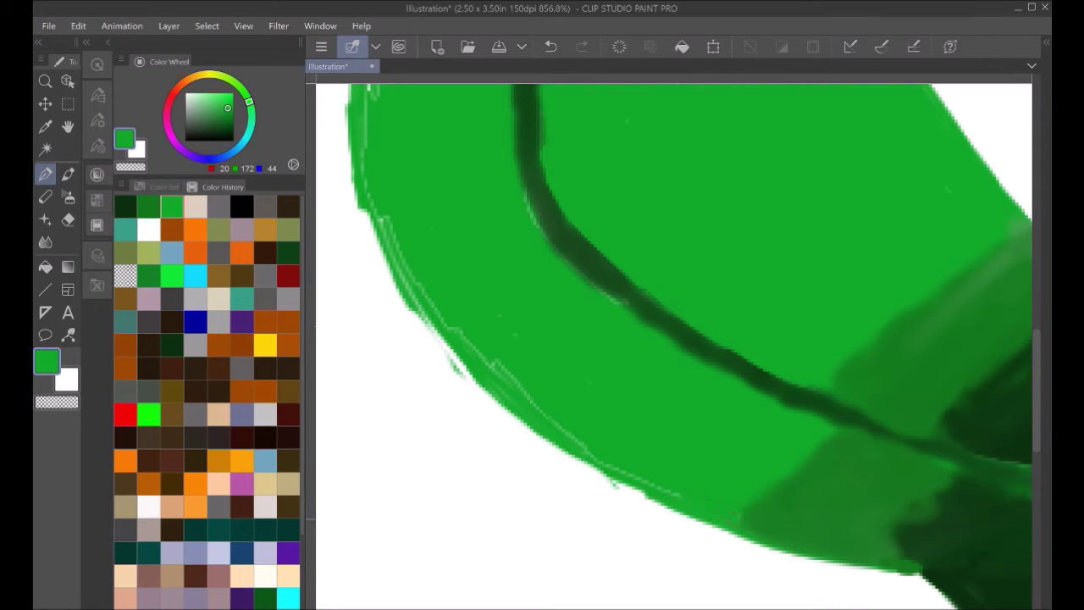
drag(584, 447, 641, 492)
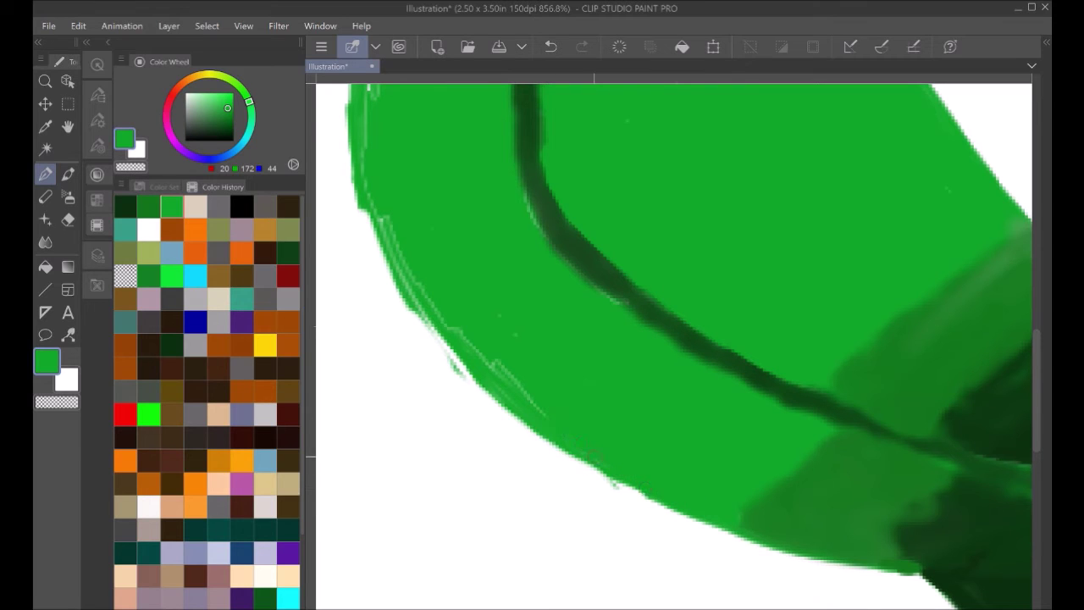
drag(525, 396, 498, 364)
mouse_move(436, 315)
mouse_down()
mouse_move(385, 226)
mouse_move(365, 108)
mouse_move(382, 93)
mouse_up()
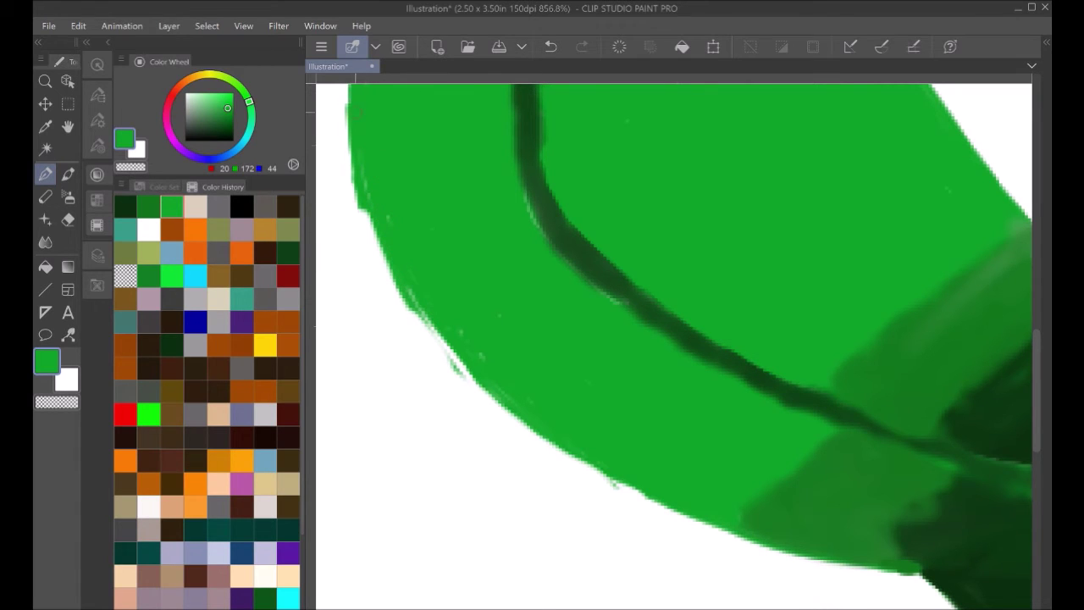
mouse_move(360, 203)
mouse_down()
mouse_move(386, 264)
mouse_move(479, 386)
mouse_up()
drag(440, 349, 475, 382)
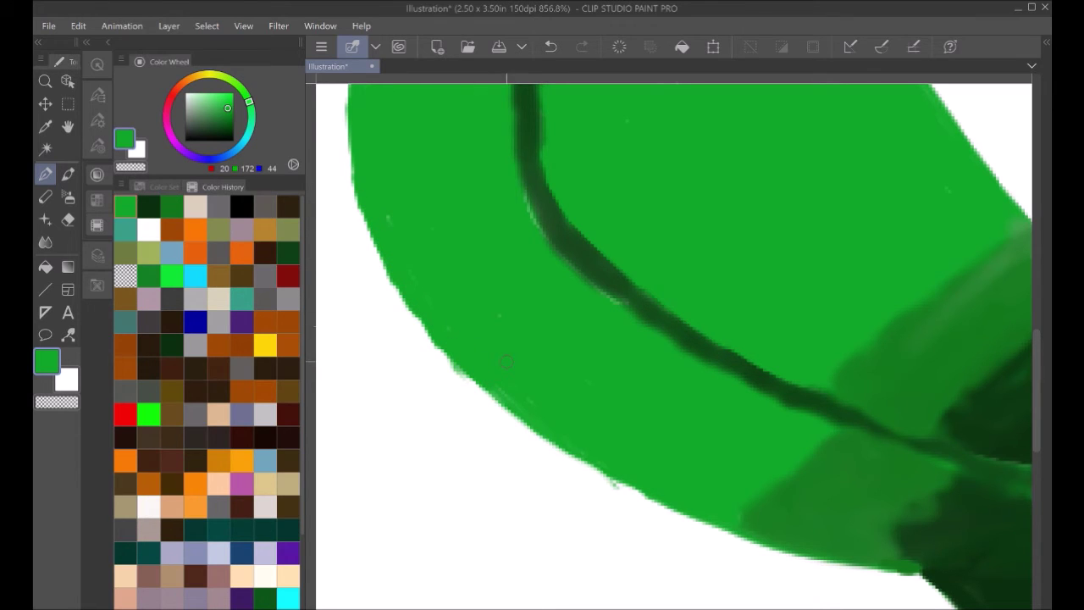
key(e)
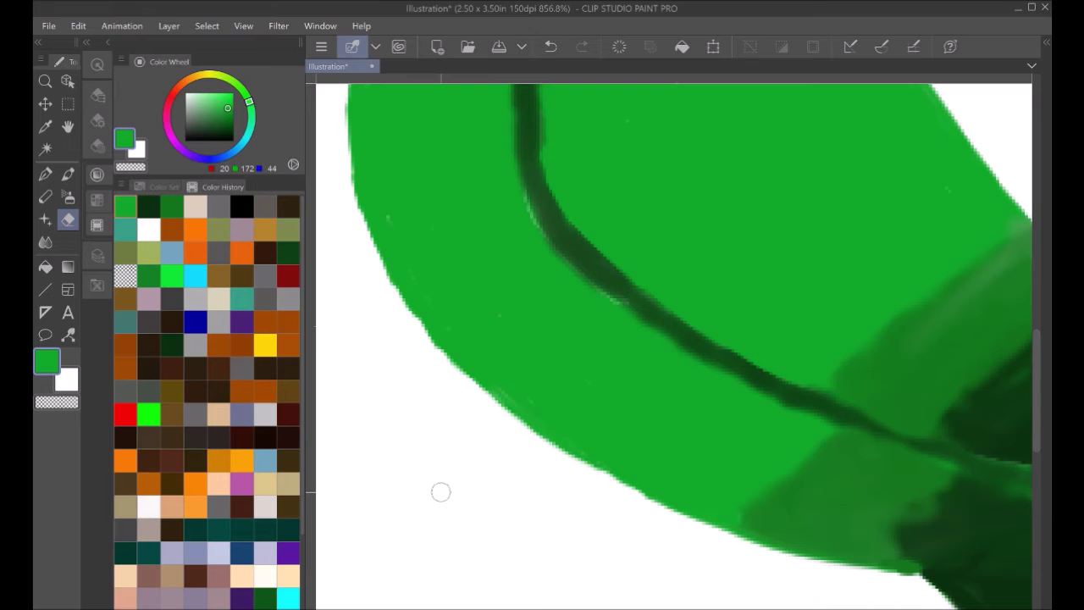
- Paint bright green over the light specks outside the wing contour and the gaps along the upper breast and neck base
click(45, 173)
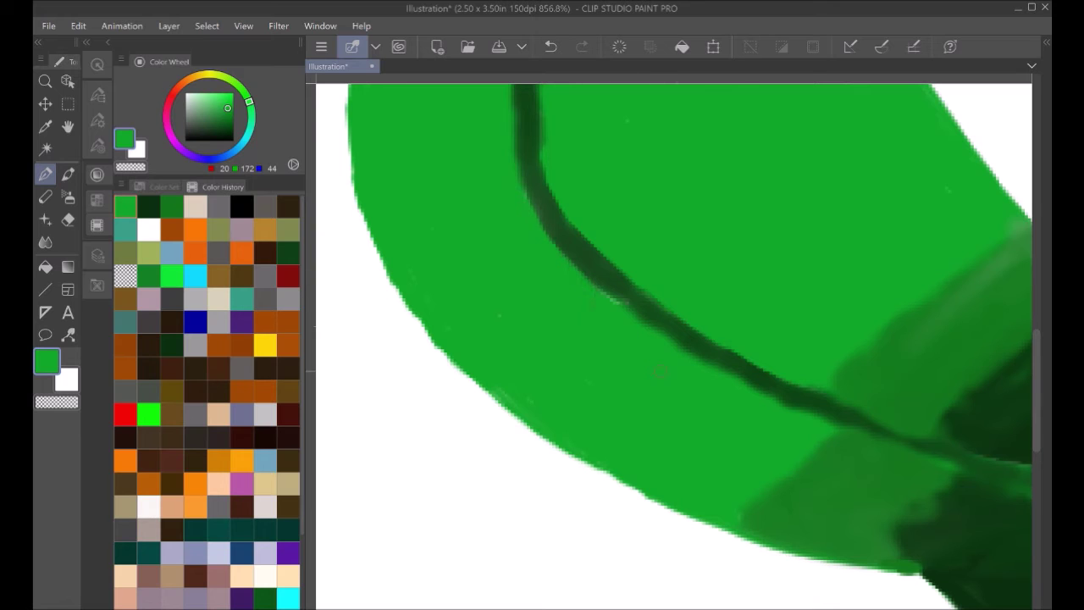
key(space)
drag(489, 190, 512, 487)
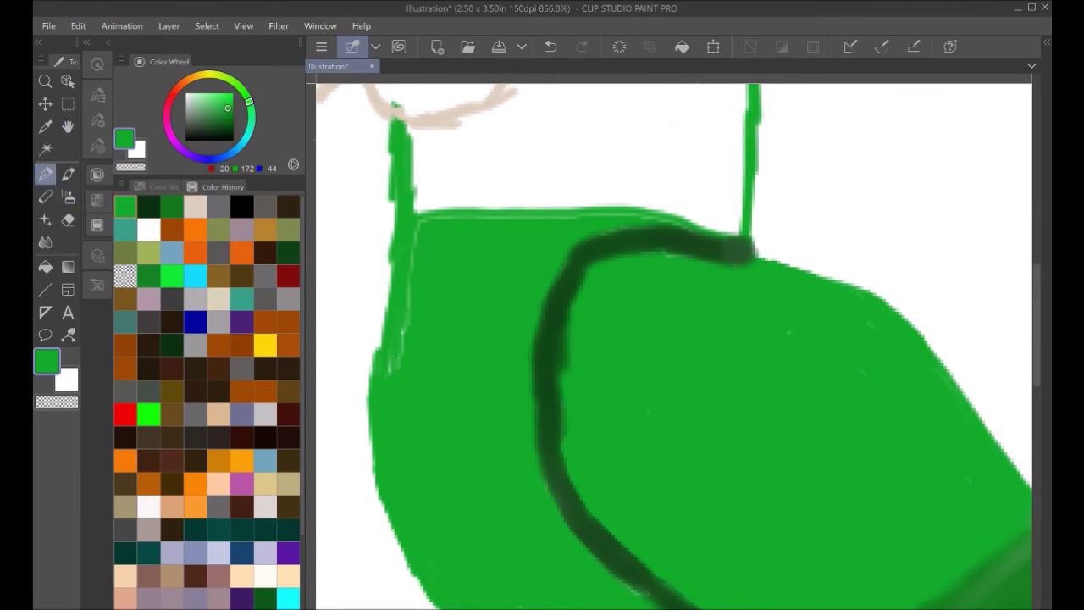
mouse_move(389, 315)
mouse_down()
mouse_move(380, 342)
mouse_move(392, 234)
mouse_up()
drag(406, 281, 410, 353)
mouse_move(415, 237)
mouse_down()
mouse_move(446, 223)
mouse_move(497, 223)
mouse_move(508, 209)
mouse_move(559, 218)
mouse_move(659, 214)
mouse_up()
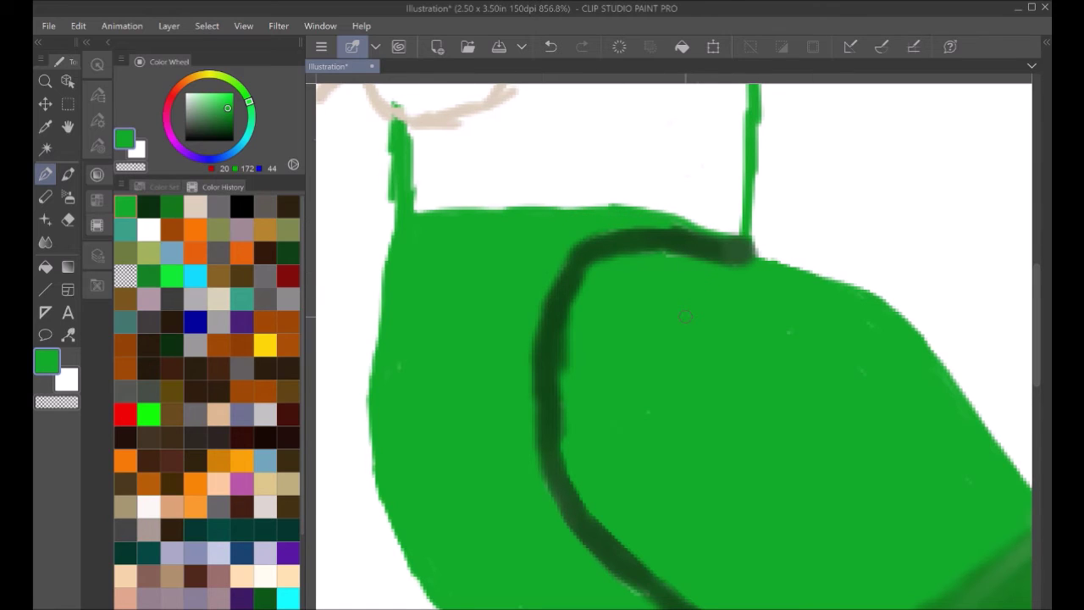
key(space)
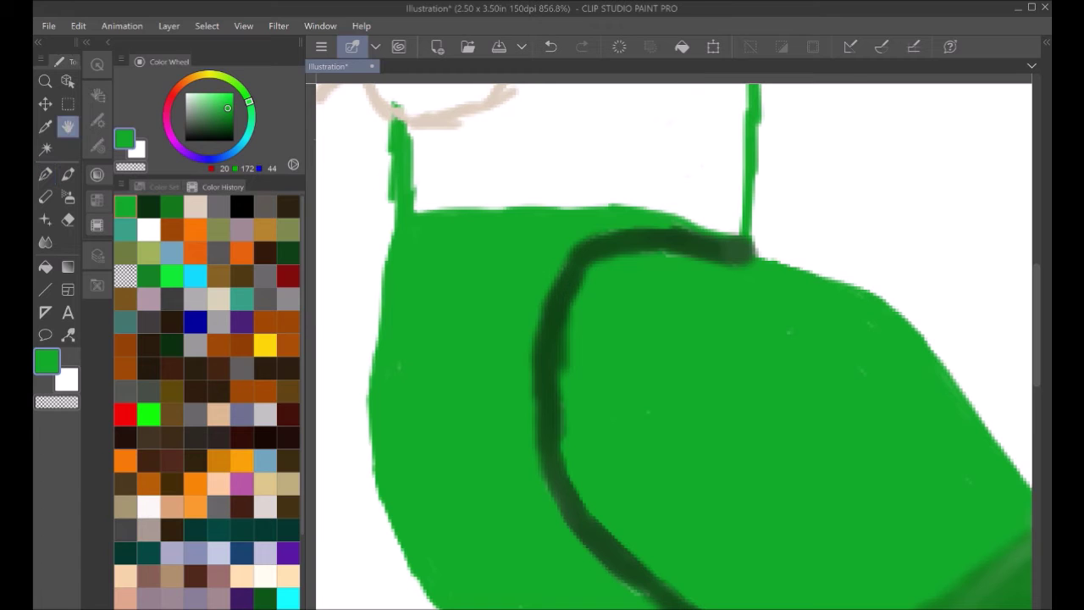
scroll(714, 376, down, 5)
drag(714, 376, 617, 276)
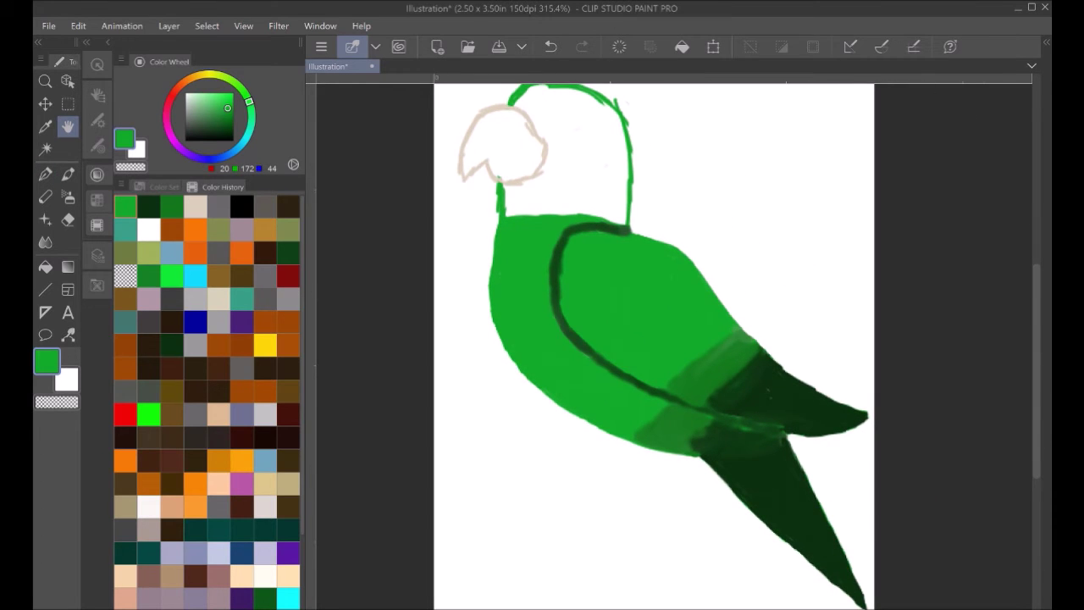
- Outline a neck band in yellow (RGB 255, 216, 0) beneath the beak, across the head and down both neck edges
drag(646, 223, 823, 446)
scroll(678, 394, up, 4)
scroll(551, 302, up, 2)
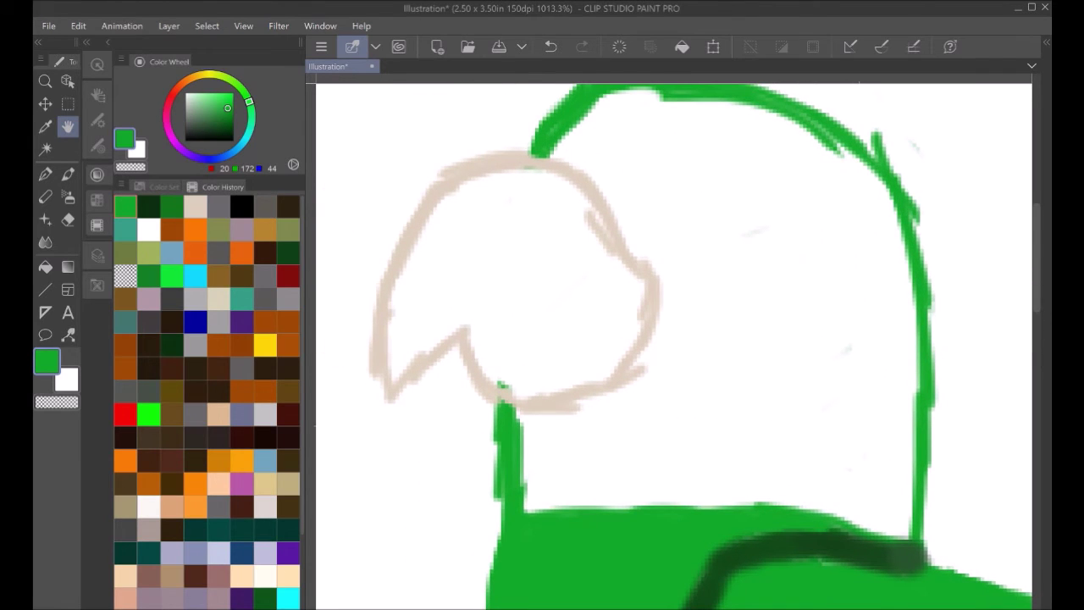
click(265, 345)
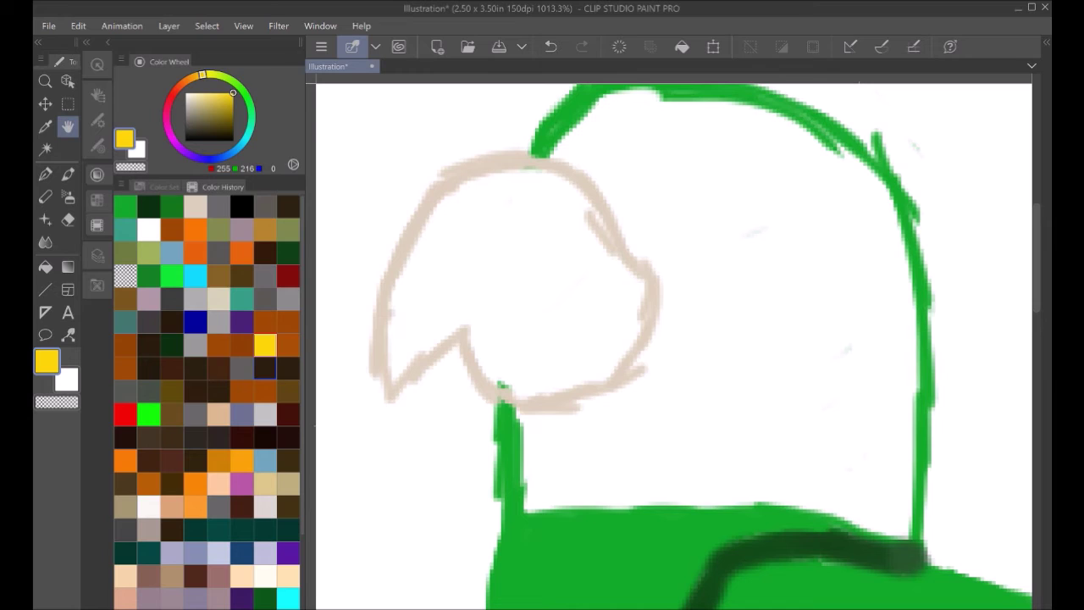
click(45, 174)
mouse_move(518, 411)
mouse_down()
mouse_move(595, 402)
mouse_move(519, 408)
mouse_move(614, 384)
mouse_move(579, 403)
mouse_move(645, 350)
mouse_up()
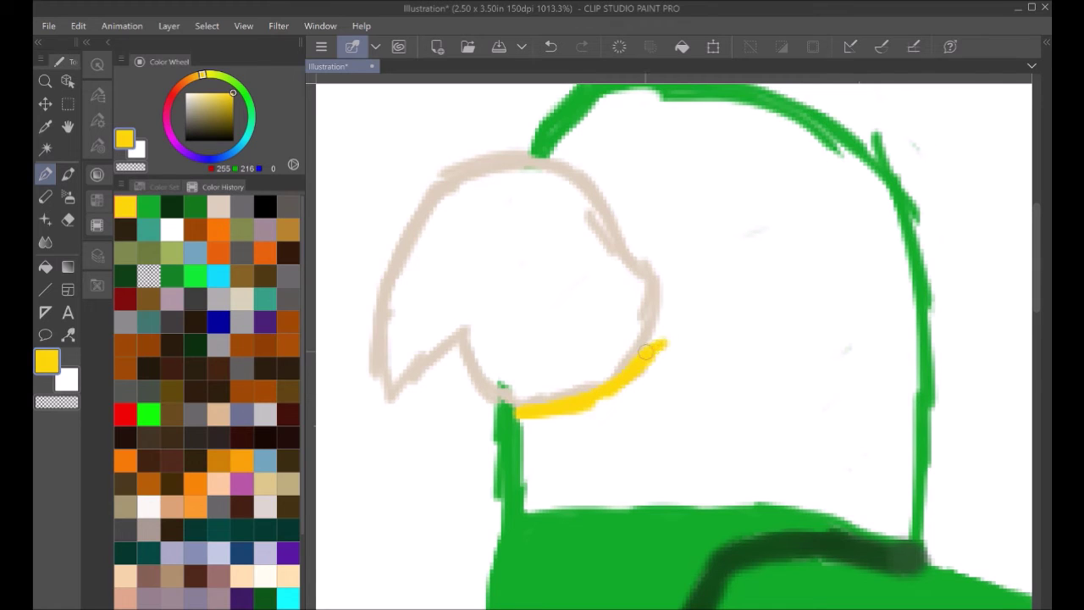
mouse_move(652, 340)
mouse_down()
mouse_move(722, 324)
mouse_move(664, 332)
mouse_move(922, 328)
mouse_up()
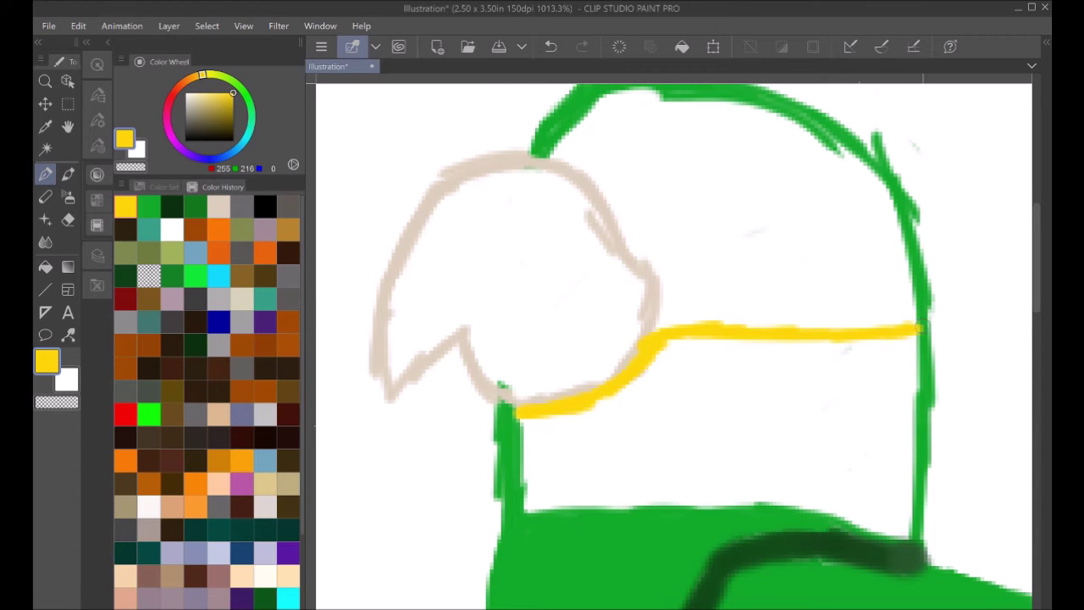
mouse_move(520, 412)
mouse_down()
mouse_move(523, 498)
mouse_move(512, 492)
mouse_move(504, 407)
mouse_move(503, 480)
mouse_up()
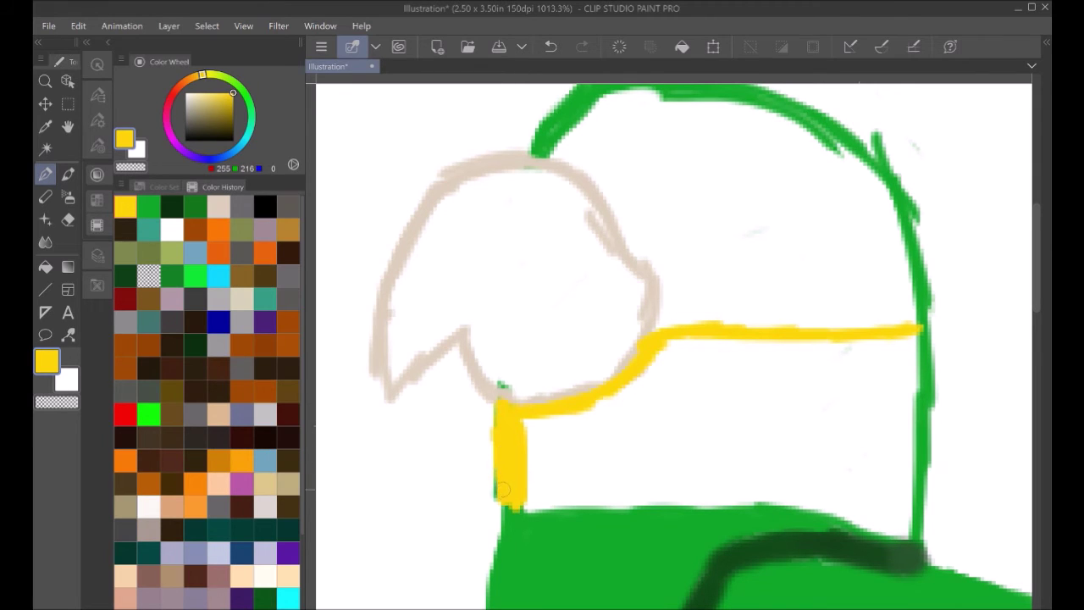
drag(503, 495, 580, 503)
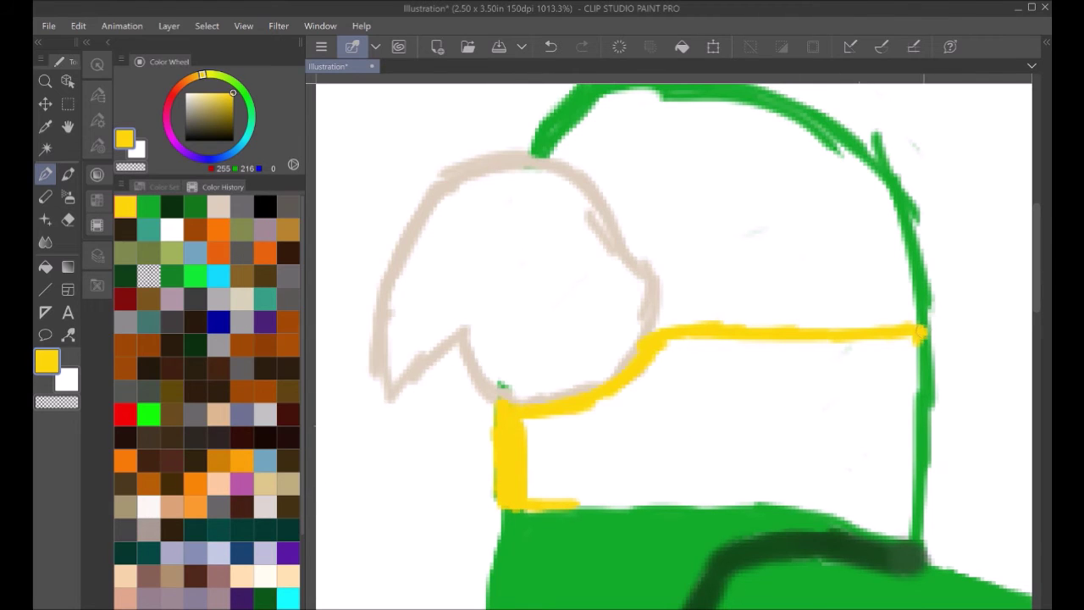
mouse_move(922, 332)
mouse_down()
mouse_move(915, 529)
mouse_move(924, 455)
mouse_move(920, 490)
mouse_up()
drag(912, 415, 921, 499)
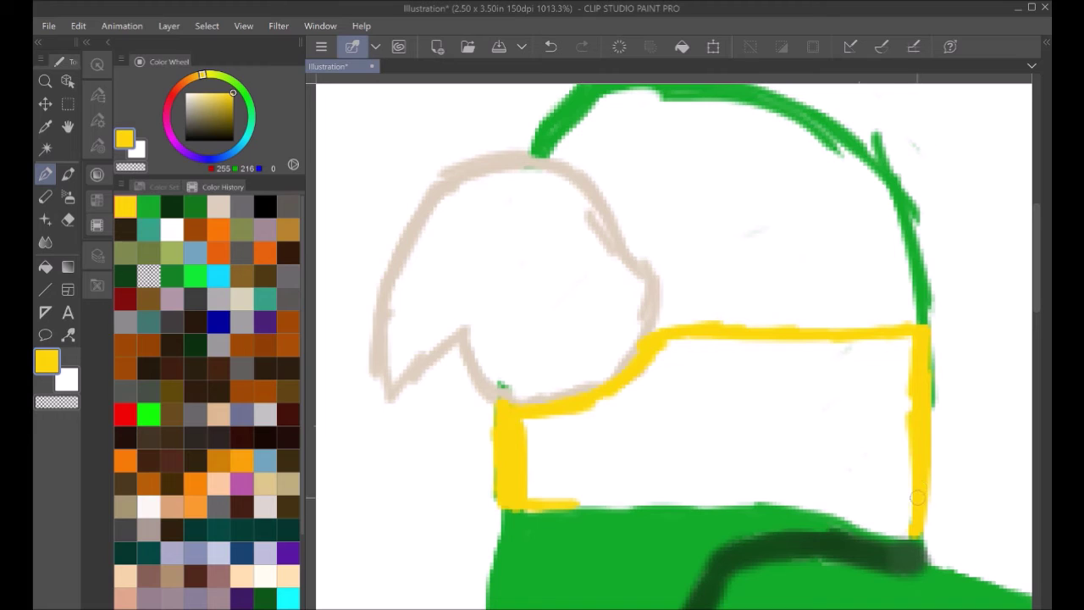
- Fill the outlined neck band with yellow and paint over the light seams along its inner edges
click(45, 266)
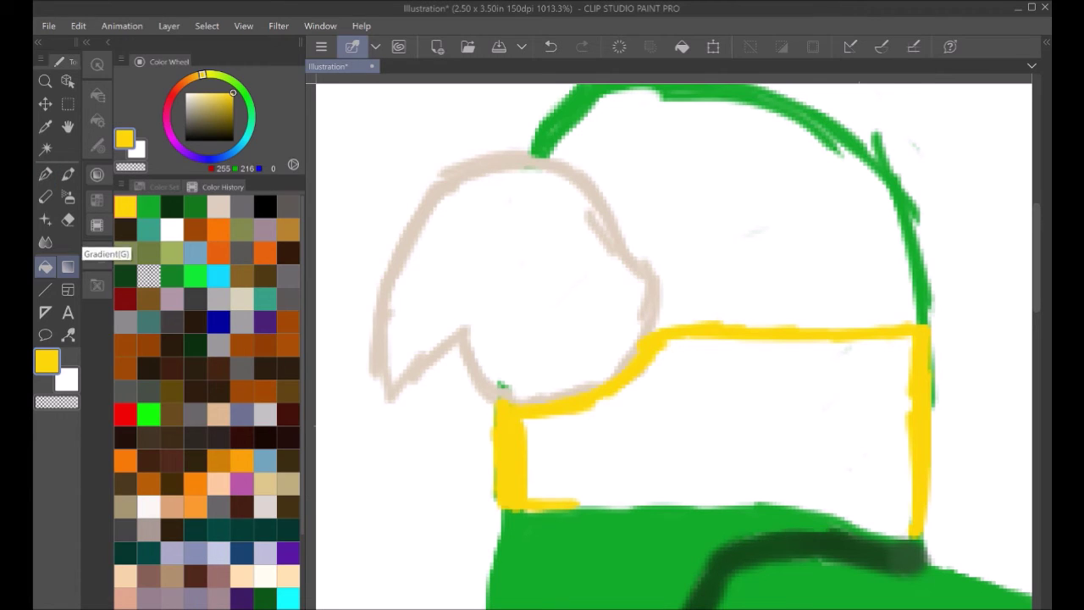
click(847, 423)
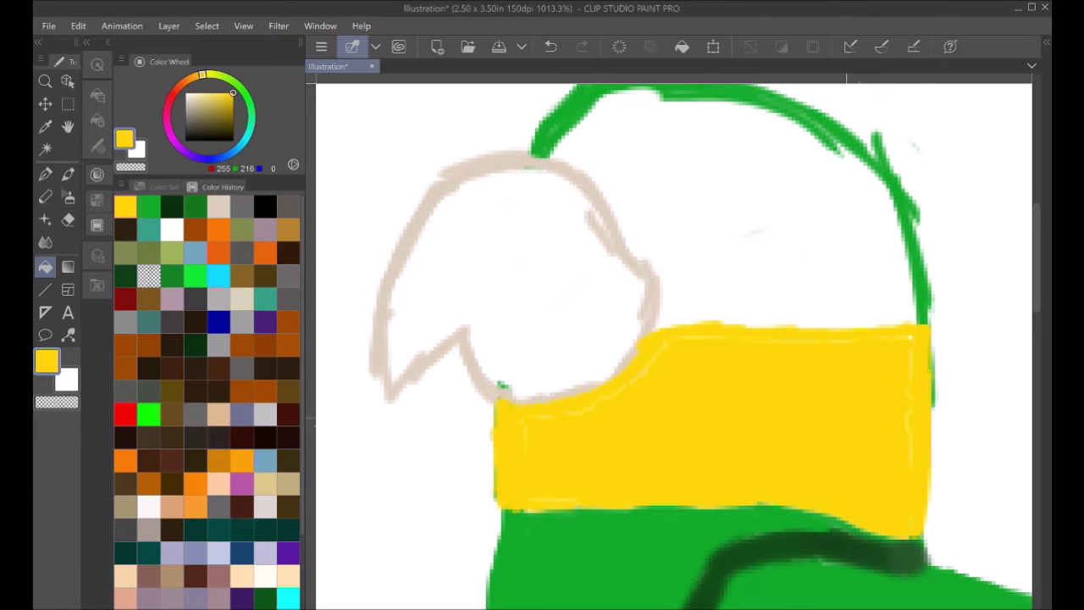
click(44, 174)
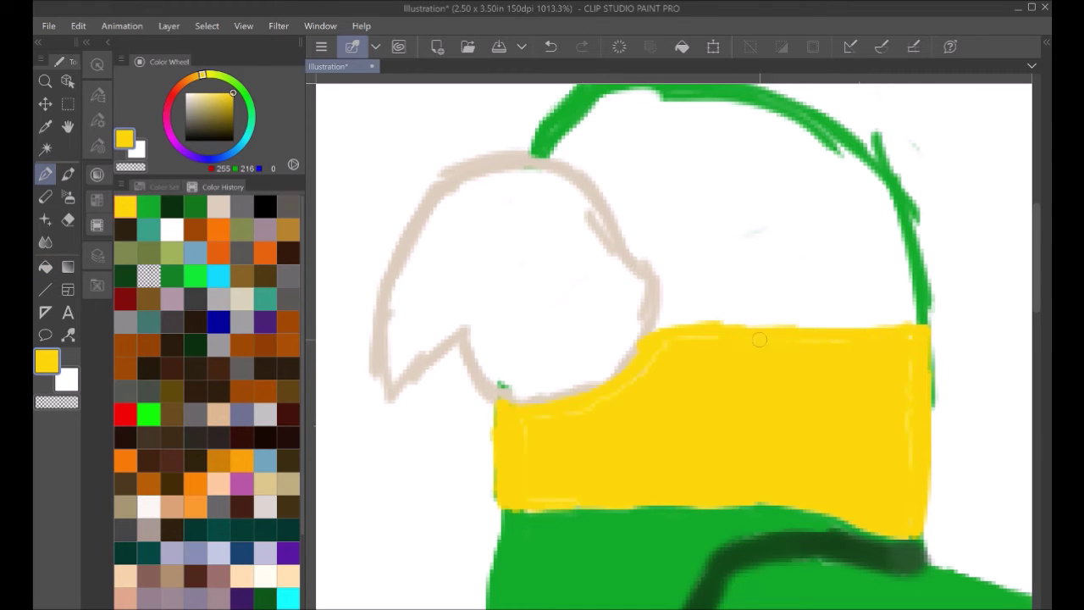
mouse_move(649, 379)
mouse_down()
mouse_move(501, 420)
mouse_move(501, 449)
mouse_up()
drag(516, 473, 497, 490)
- Erase the green remnants outside the back of the neck and brush soft yellow over the green body's upper edge
key(e)
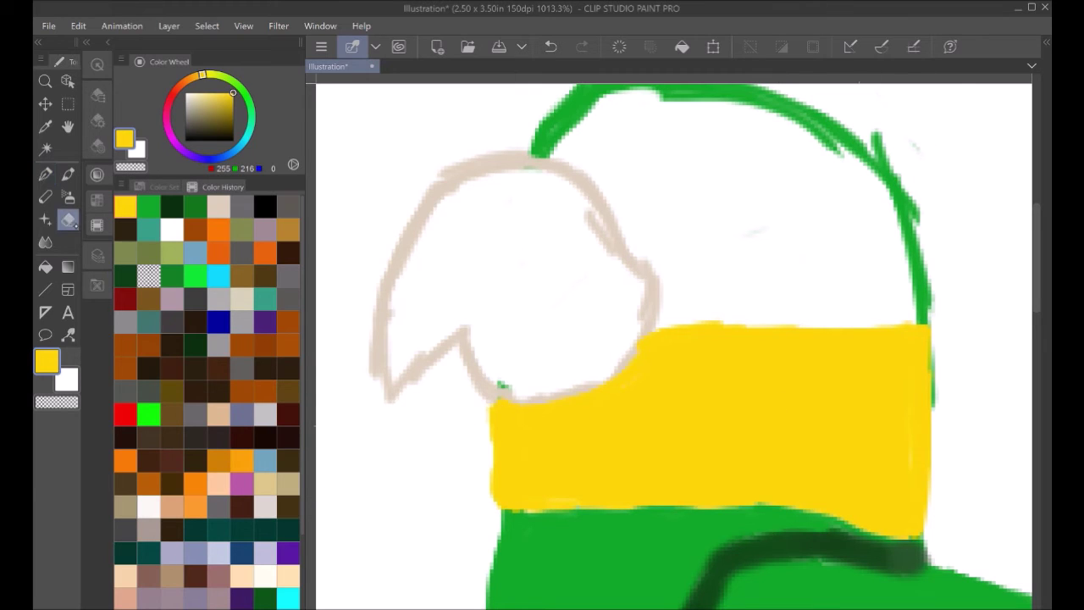
mouse_move(941, 346)
mouse_down()
mouse_move(941, 415)
mouse_move(939, 362)
mouse_move(946, 401)
mouse_up()
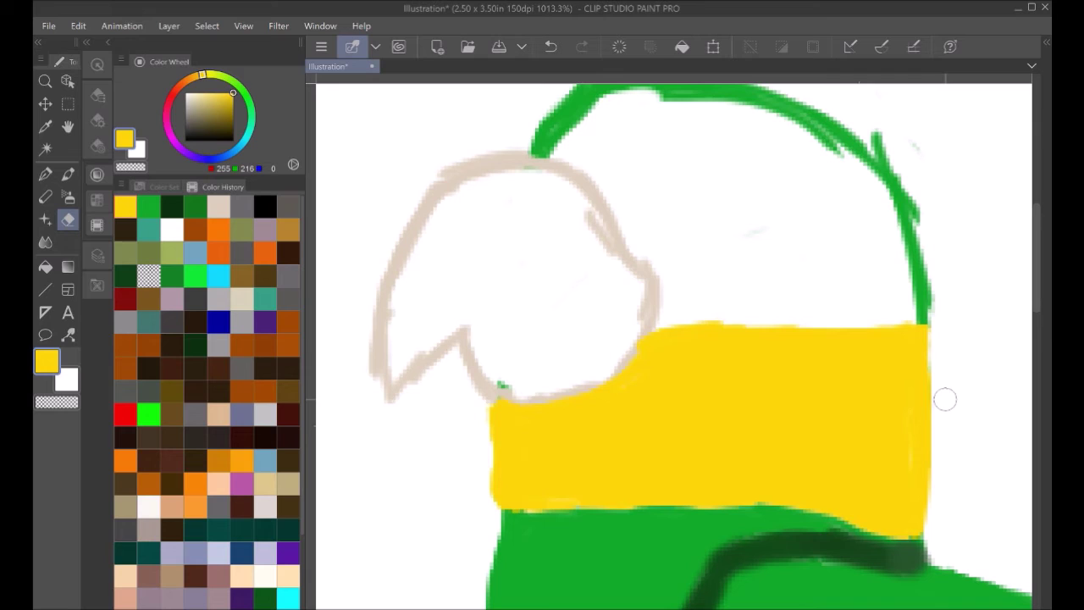
click(68, 173)
mouse_move(523, 505)
mouse_down()
mouse_move(511, 513)
mouse_move(525, 517)
mouse_move(507, 508)
mouse_move(754, 503)
mouse_move(928, 530)
mouse_move(923, 540)
mouse_move(824, 520)
mouse_up()
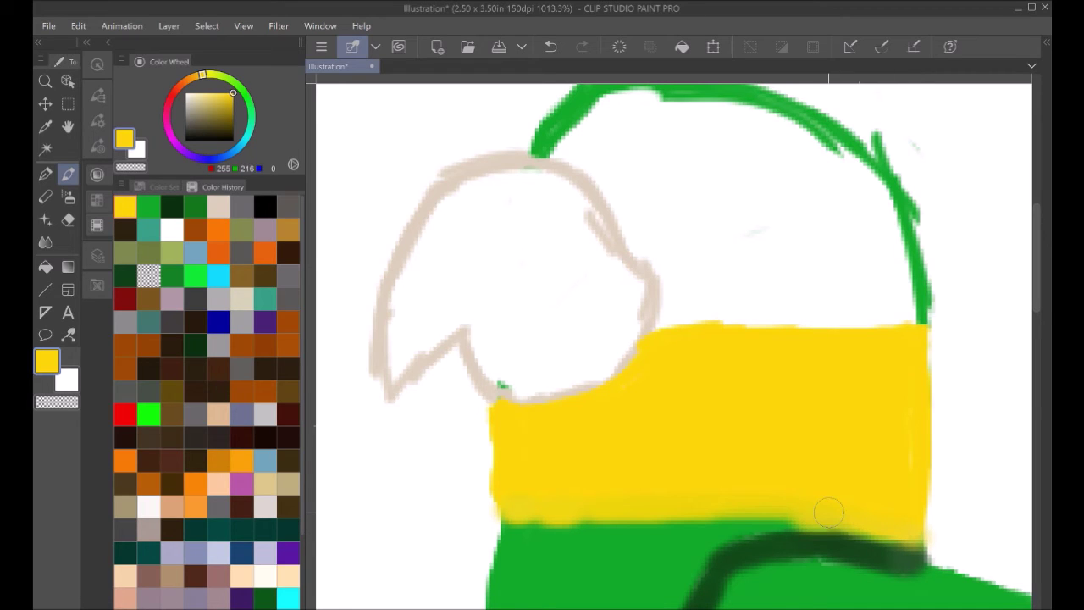
- Fill the head area above the yellow band with orange (RGB 220, 89, 1)
click(218, 253)
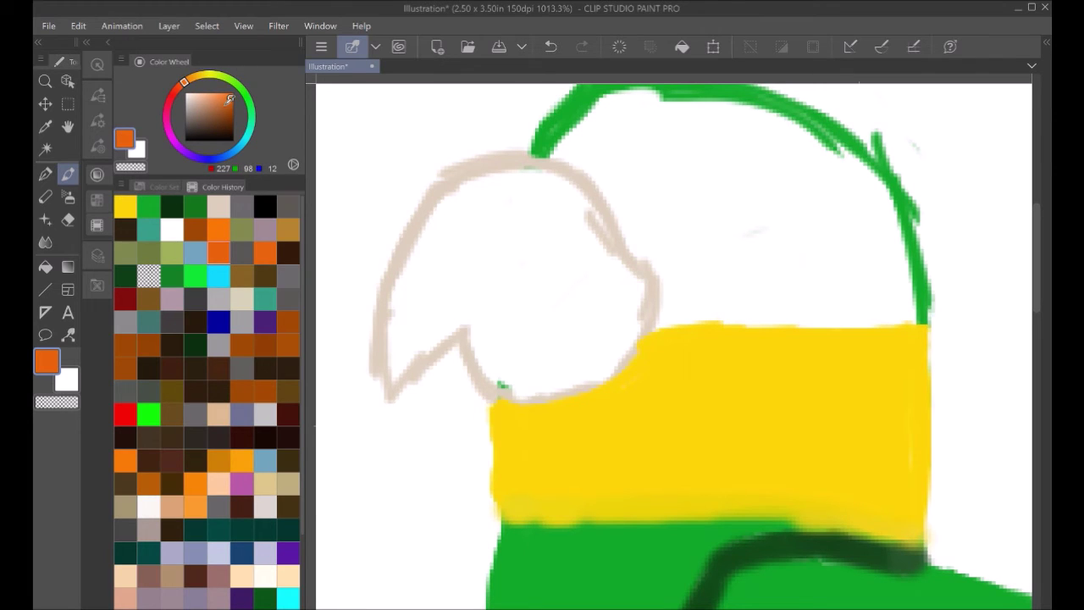
drag(231, 98, 235, 99)
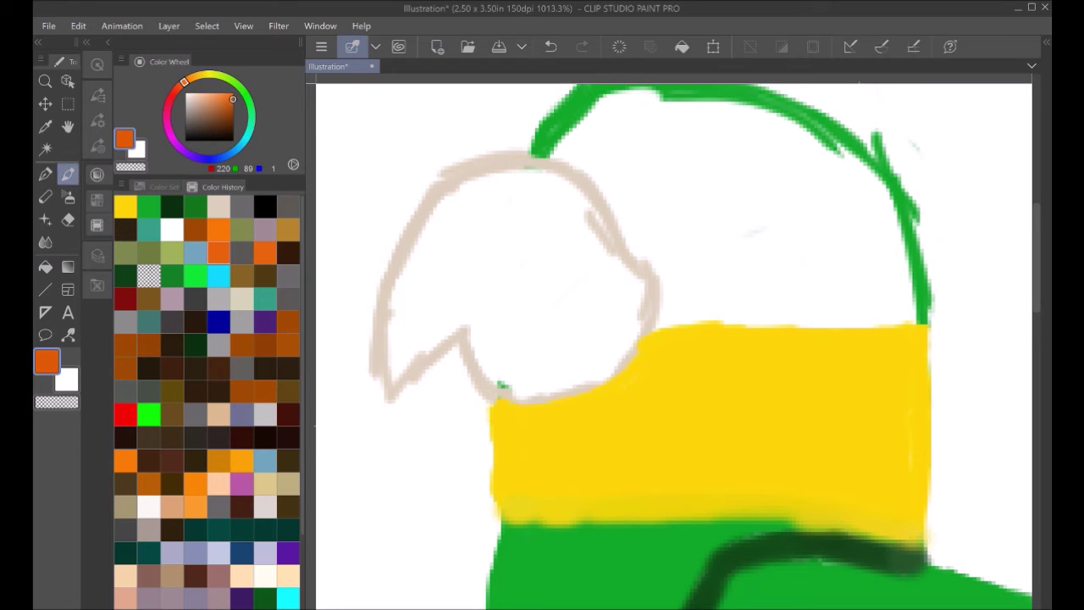
click(46, 267)
click(840, 149)
click(68, 126)
drag(360, 122, 307, 220)
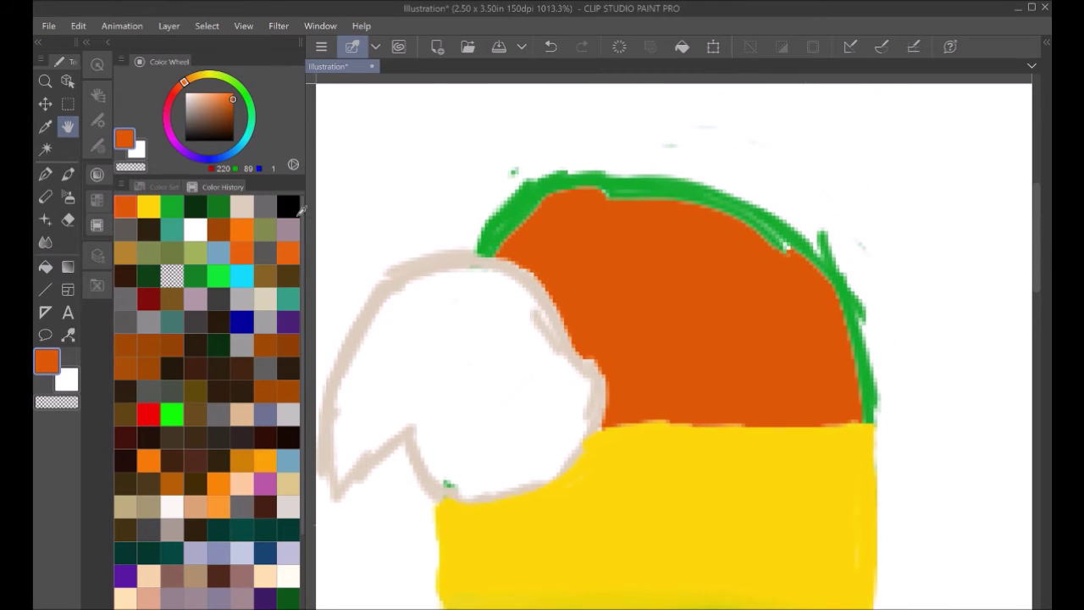
- Paint orange over the green head outline from the beak's upper edge across the crown and down the nape
click(46, 174)
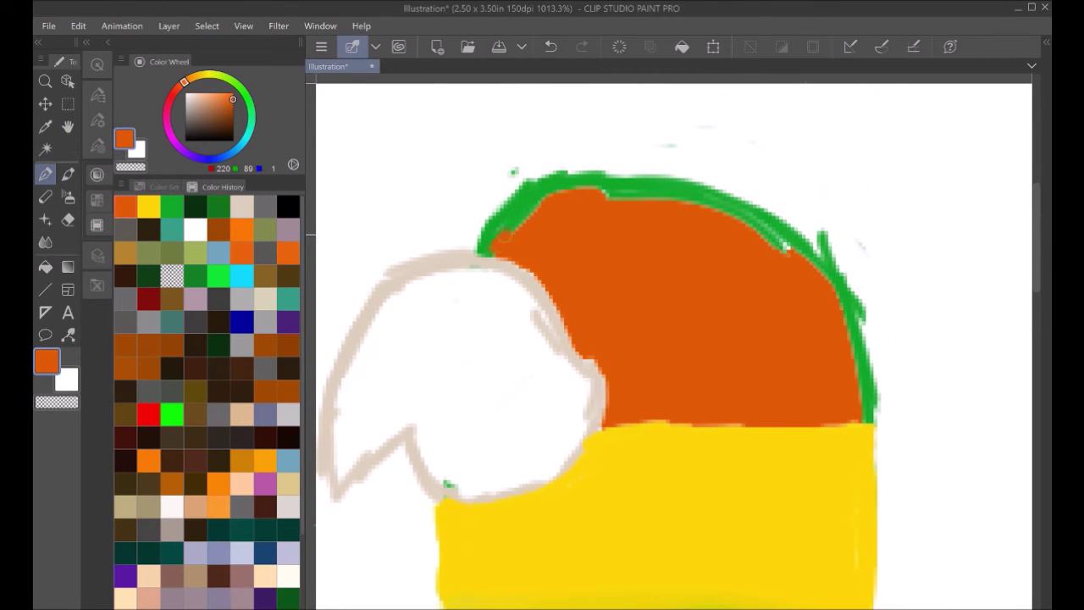
drag(477, 241, 487, 248)
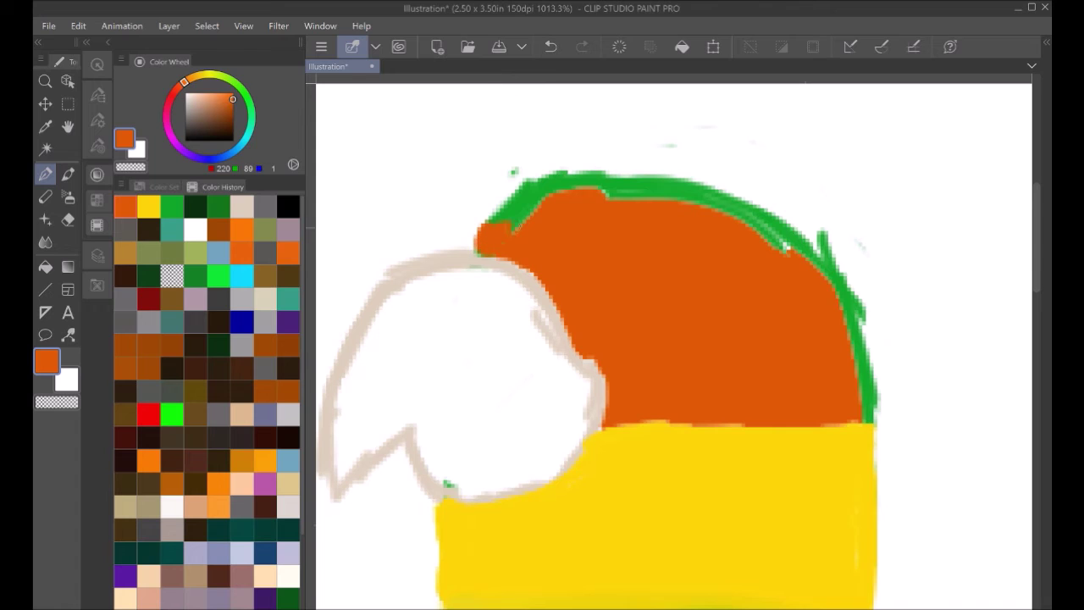
mouse_move(519, 204)
mouse_down()
mouse_move(512, 196)
mouse_move(566, 173)
mouse_move(608, 175)
mouse_move(574, 184)
mouse_move(652, 175)
mouse_move(705, 187)
mouse_up()
mouse_move(607, 196)
mouse_down()
mouse_move(672, 189)
mouse_move(728, 204)
mouse_move(802, 260)
mouse_up()
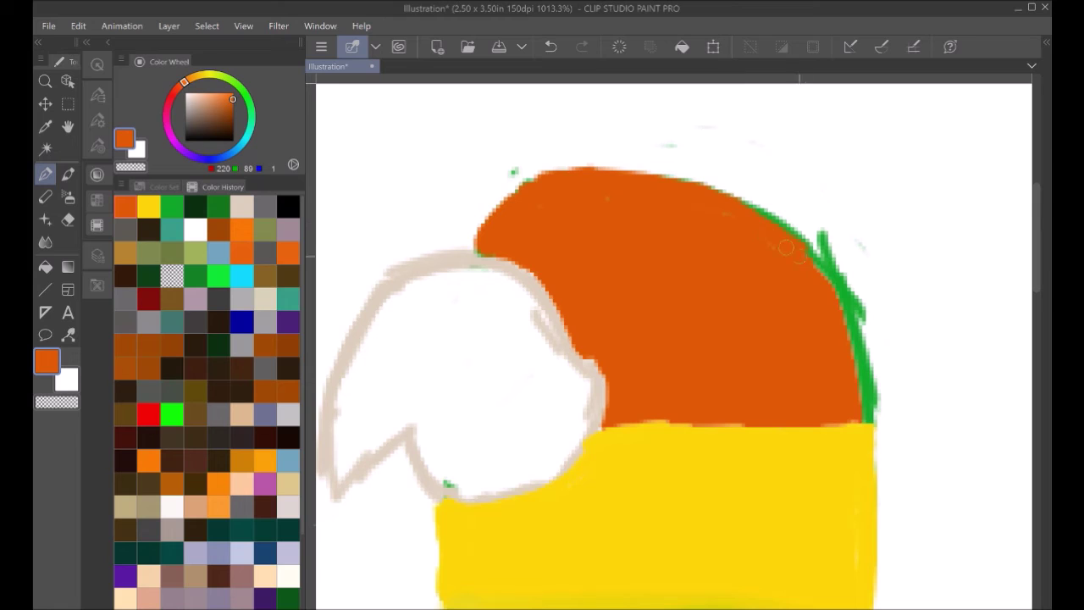
mouse_move(624, 178)
mouse_down()
mouse_move(708, 182)
mouse_move(664, 179)
mouse_move(728, 189)
mouse_move(708, 190)
mouse_move(774, 214)
mouse_move(726, 196)
mouse_move(763, 219)
mouse_up()
mouse_move(817, 276)
mouse_down()
mouse_move(846, 305)
mouse_move(813, 252)
mouse_move(850, 343)
mouse_up()
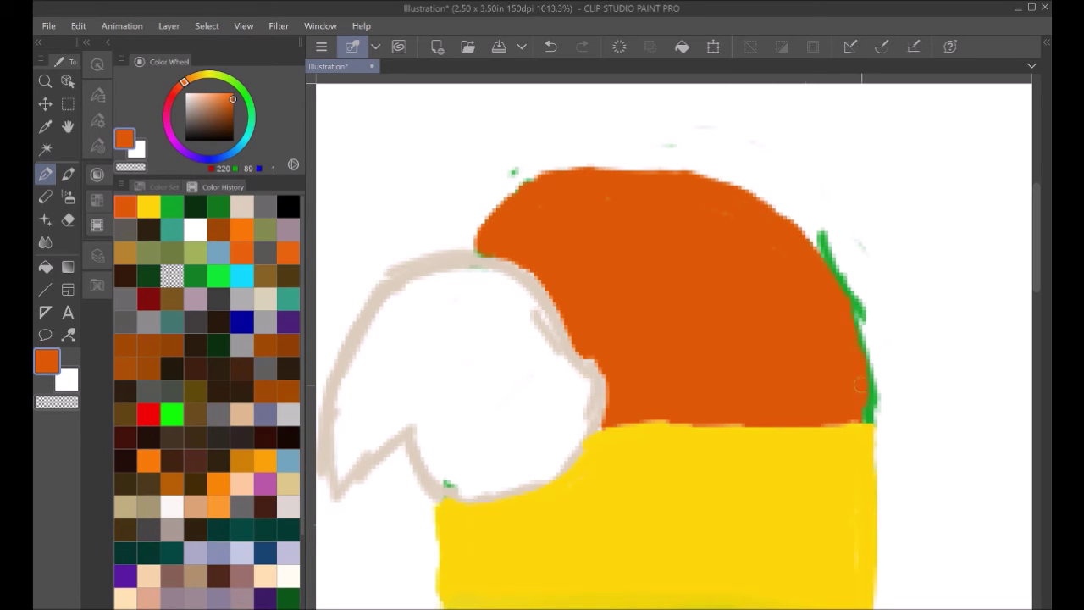
drag(847, 338, 863, 366)
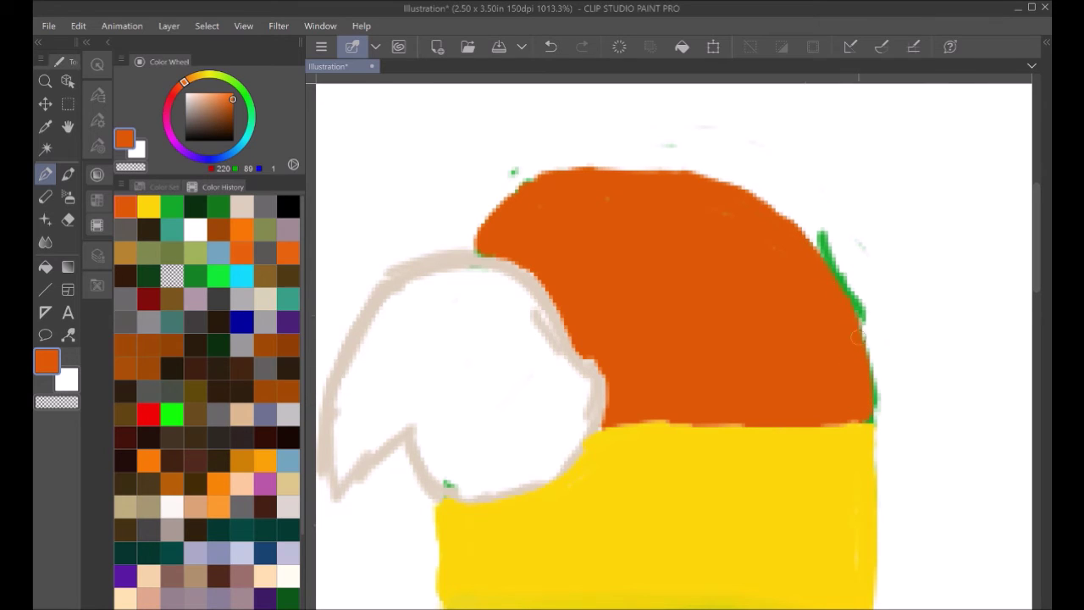
drag(847, 313, 866, 413)
drag(508, 176, 539, 156)
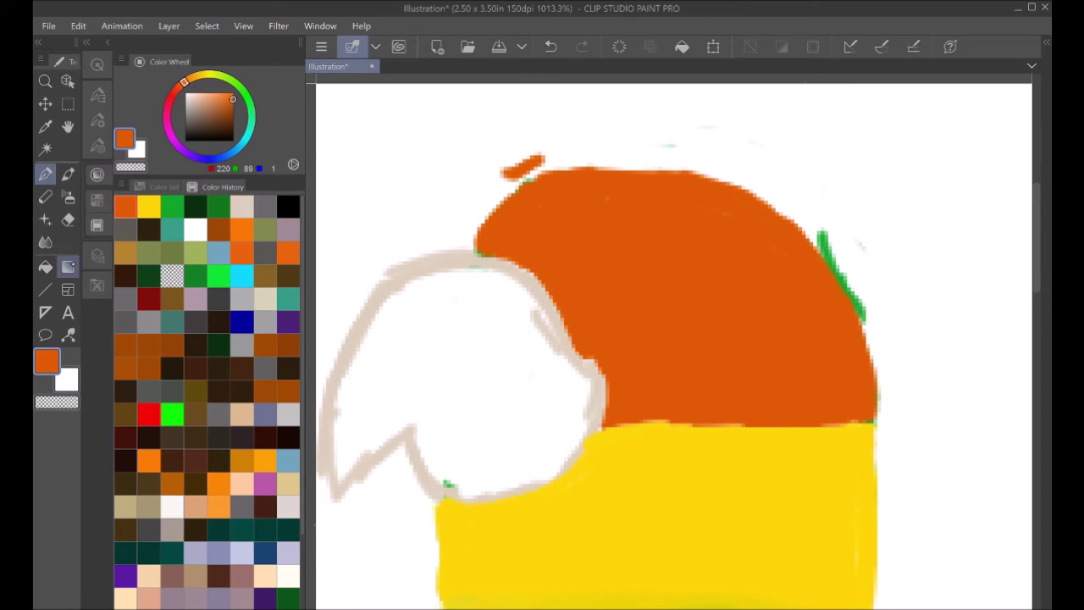
- Erase the stray orange and green marks around the head and smooth the crown and nape contour with orange
click(68, 220)
mouse_move(506, 175)
mouse_down()
mouse_move(532, 160)
mouse_move(508, 179)
mouse_up()
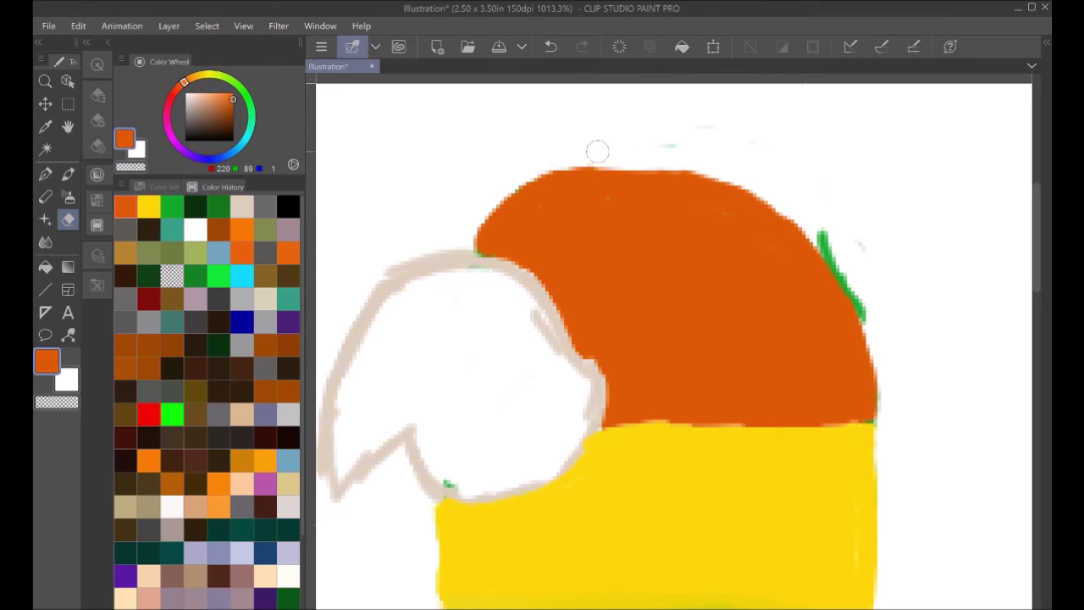
mouse_move(821, 235)
mouse_down()
mouse_move(851, 275)
mouse_move(840, 262)
mouse_move(866, 271)
mouse_move(871, 311)
mouse_move(845, 279)
mouse_move(875, 316)
mouse_move(830, 259)
mouse_move(882, 305)
mouse_up()
drag(886, 378, 886, 421)
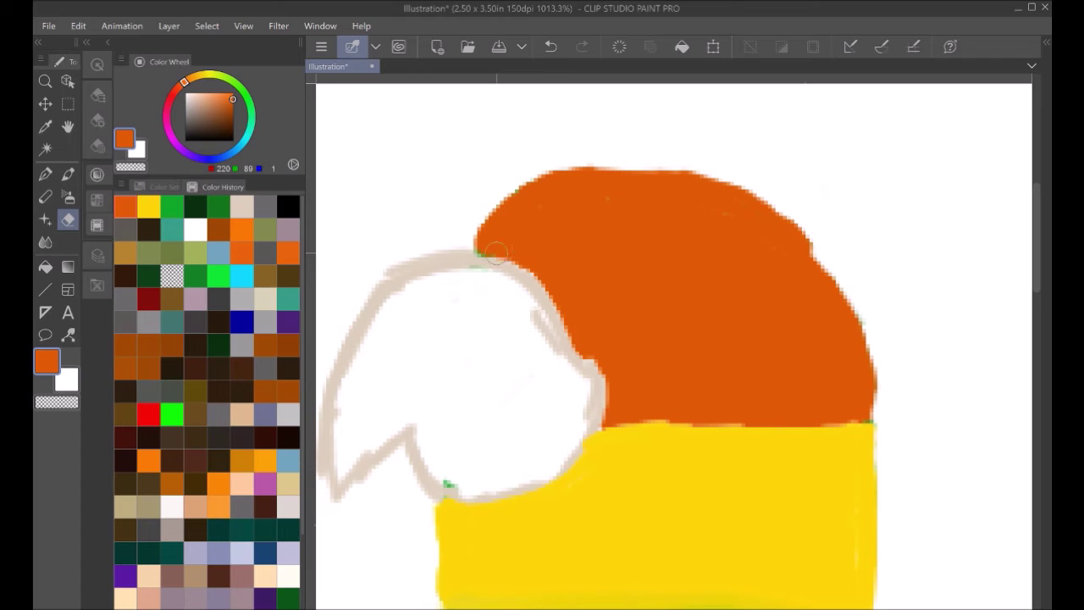
key(p)
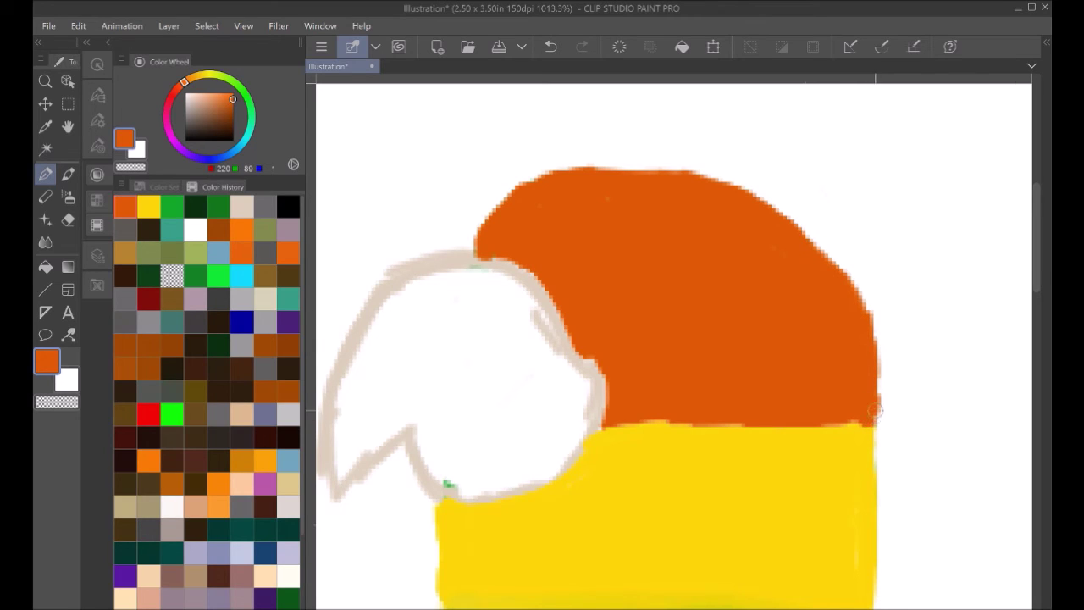
- Brush soft orange along the boundary between the orange head and the yellow neck band
click(67, 174)
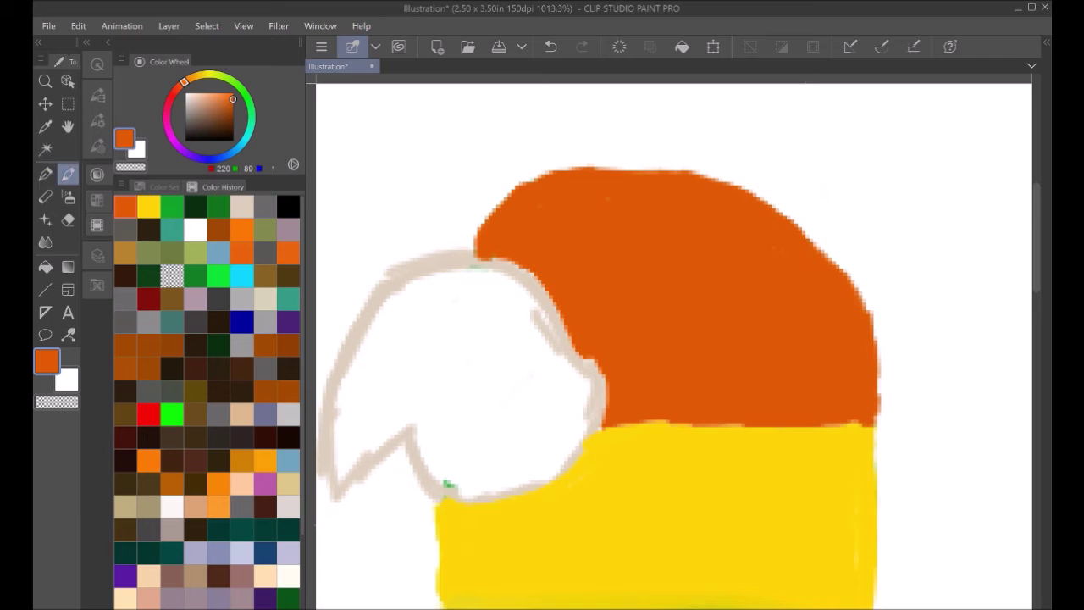
mouse_move(622, 428)
mouse_down()
mouse_move(765, 418)
mouse_move(724, 414)
mouse_move(771, 431)
mouse_move(740, 428)
mouse_move(857, 420)
mouse_up()
drag(623, 421, 619, 424)
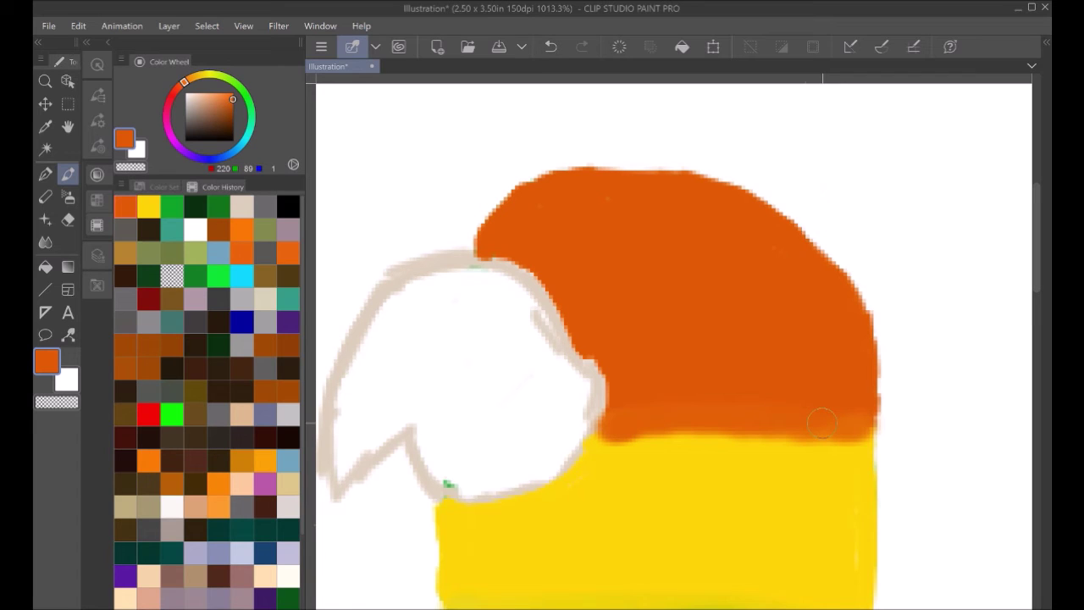
- Fill the beak and face shape with beige (RGB 219, 206, 187)
click(242, 206)
click(45, 266)
click(485, 381)
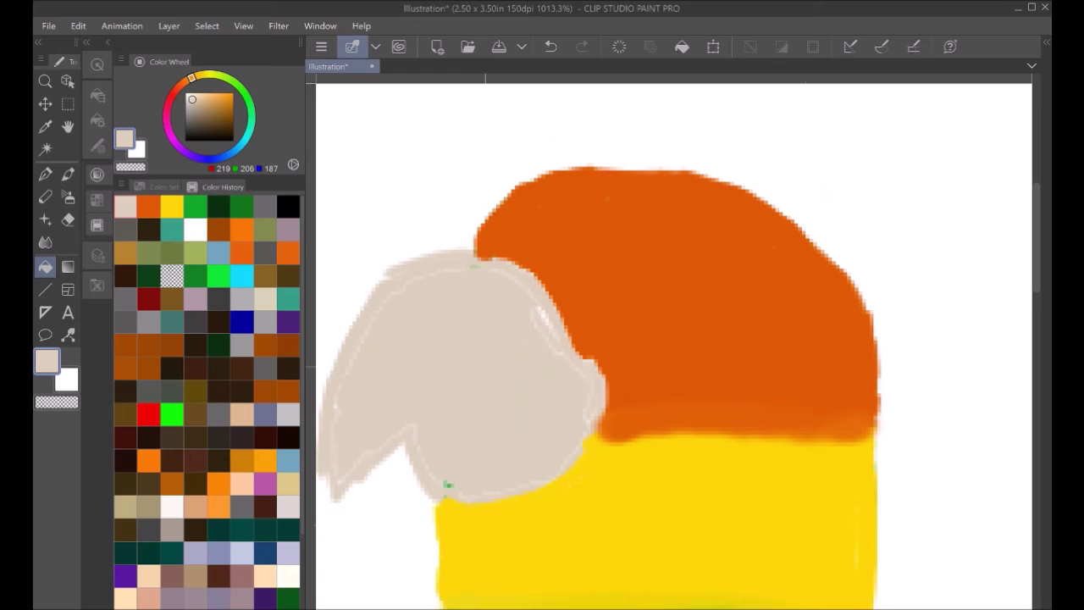
- Paint beige over the light seams and green specks inside the beak, and erase the rough bits along its front edge
key(space)
drag(643, 287, 744, 250)
click(45, 174)
drag(593, 231, 499, 248)
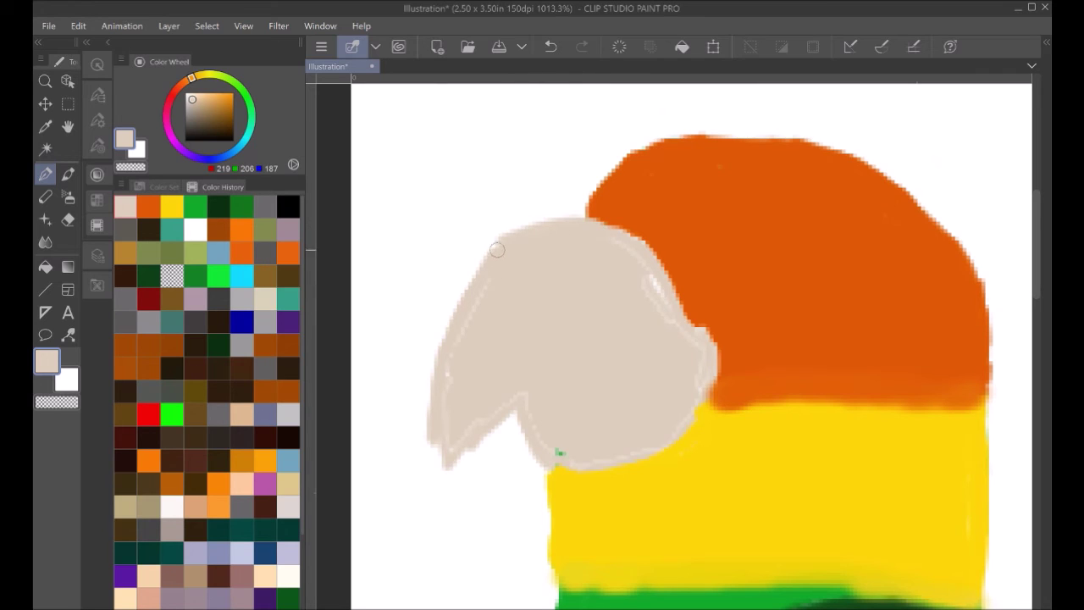
mouse_move(473, 316)
mouse_down()
mouse_move(446, 363)
mouse_move(448, 407)
mouse_move(496, 412)
mouse_move(540, 386)
mouse_move(561, 448)
mouse_move(558, 439)
mouse_up()
mouse_move(599, 456)
mouse_down()
mouse_move(630, 454)
mouse_move(555, 459)
mouse_move(592, 459)
mouse_move(562, 469)
mouse_move(622, 452)
mouse_move(680, 417)
mouse_move(700, 369)
mouse_move(698, 342)
mouse_move(612, 244)
mouse_move(636, 254)
mouse_up()
mouse_move(704, 335)
mouse_down()
mouse_move(700, 358)
mouse_move(638, 286)
mouse_move(649, 308)
mouse_up()
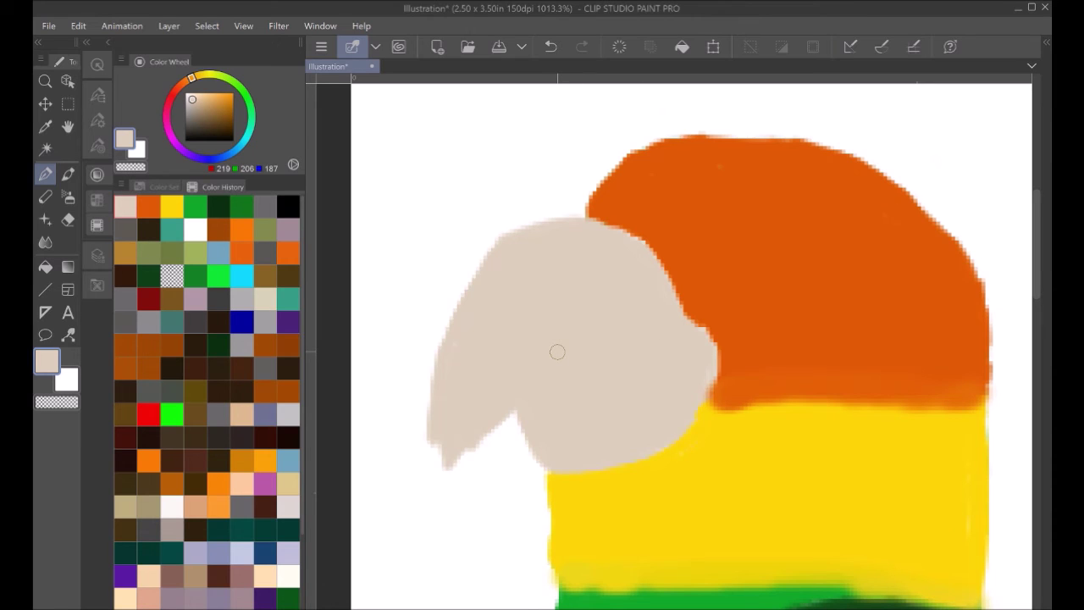
click(67, 219)
mouse_move(421, 407)
mouse_down()
mouse_move(430, 456)
mouse_move(439, 335)
mouse_move(429, 391)
mouse_move(472, 270)
mouse_move(448, 306)
mouse_move(497, 229)
mouse_move(488, 241)
mouse_move(545, 210)
mouse_up()
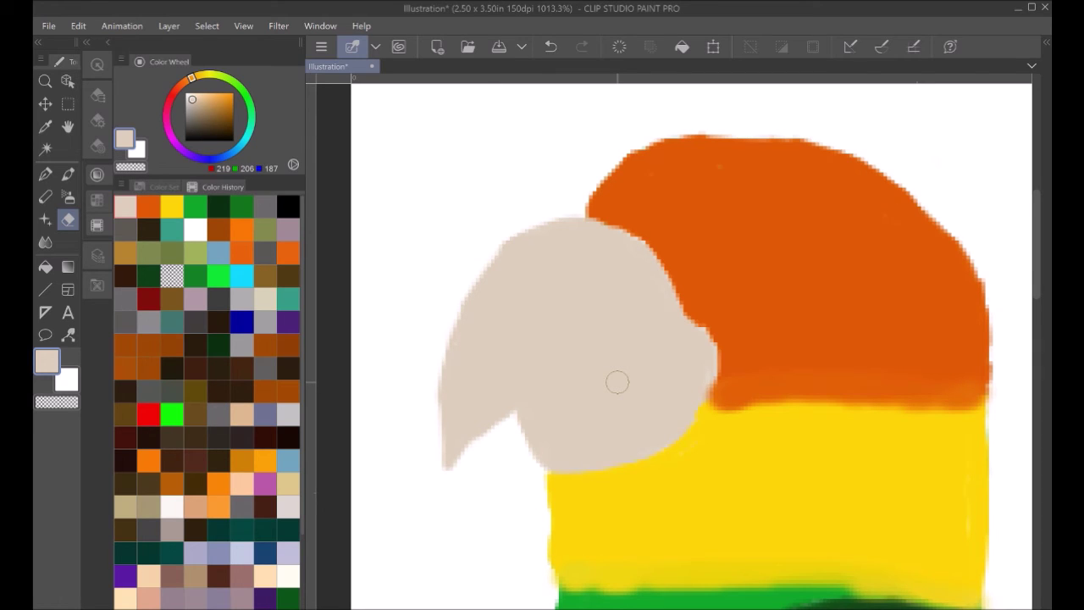
- Draw a curved black mouth line from the notch under the beak tip to the face's rear edge
click(287, 206)
key(p)
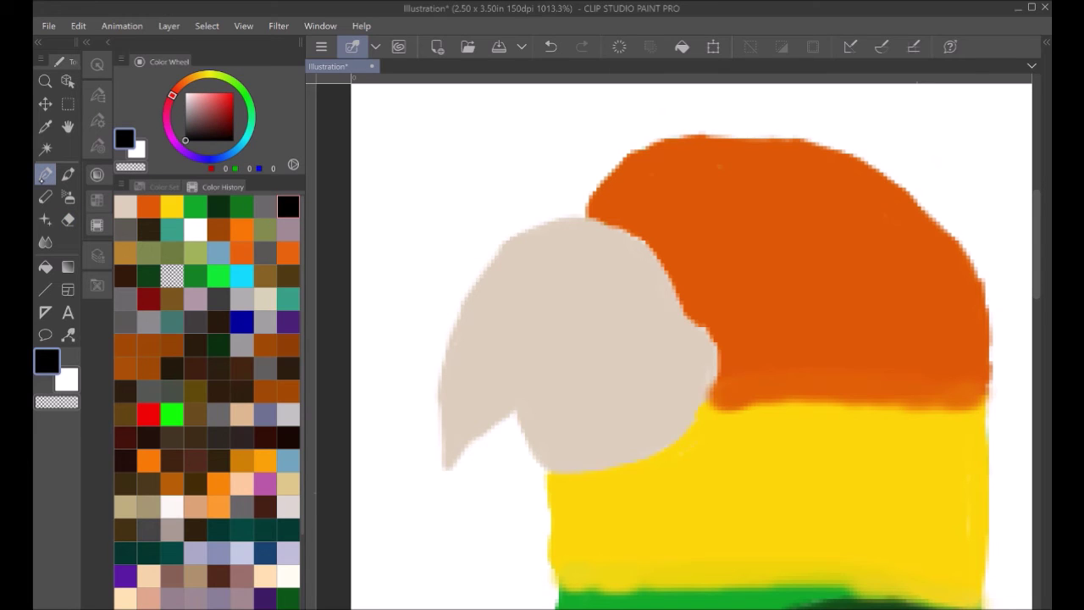
mouse_move(509, 415)
mouse_down()
mouse_move(545, 355)
mouse_move(538, 371)
mouse_move(562, 350)
mouse_move(542, 370)
mouse_move(571, 382)
mouse_move(643, 370)
mouse_move(686, 330)
mouse_up()
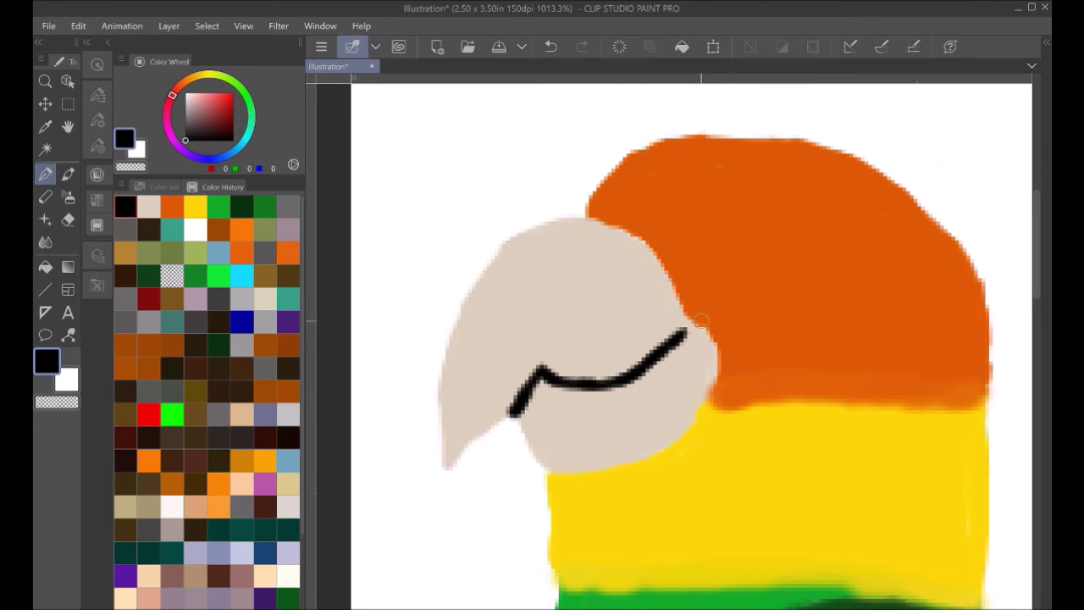
- Paint a solid cyan (RGB 0, 223, 255) oval eye on the rear half of the orange head
click(242, 276)
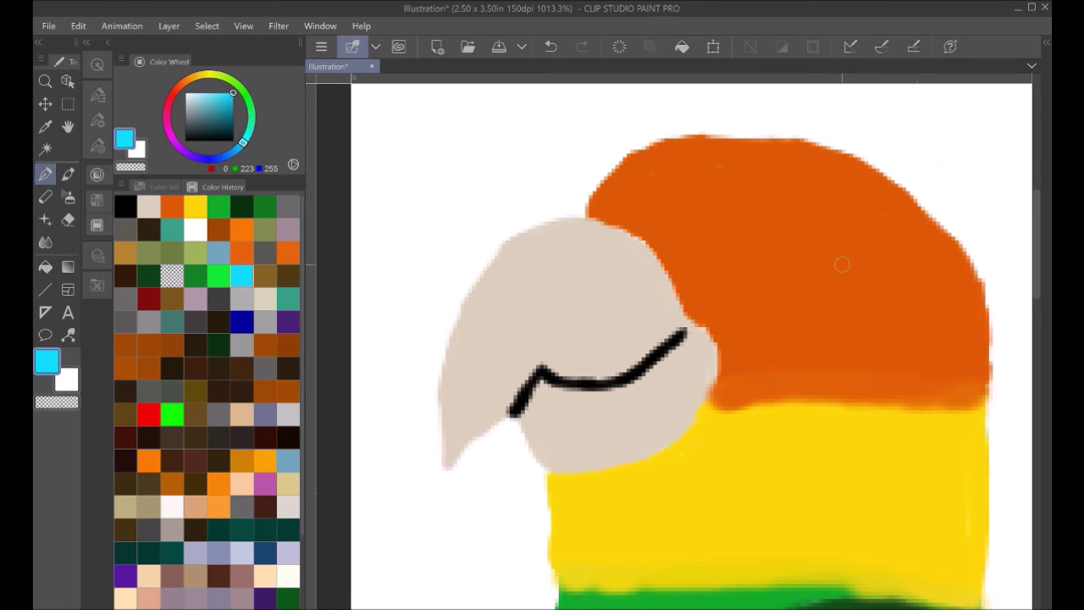
mouse_move(864, 255)
mouse_down()
mouse_move(850, 292)
mouse_move(876, 259)
mouse_move(862, 274)
mouse_up()
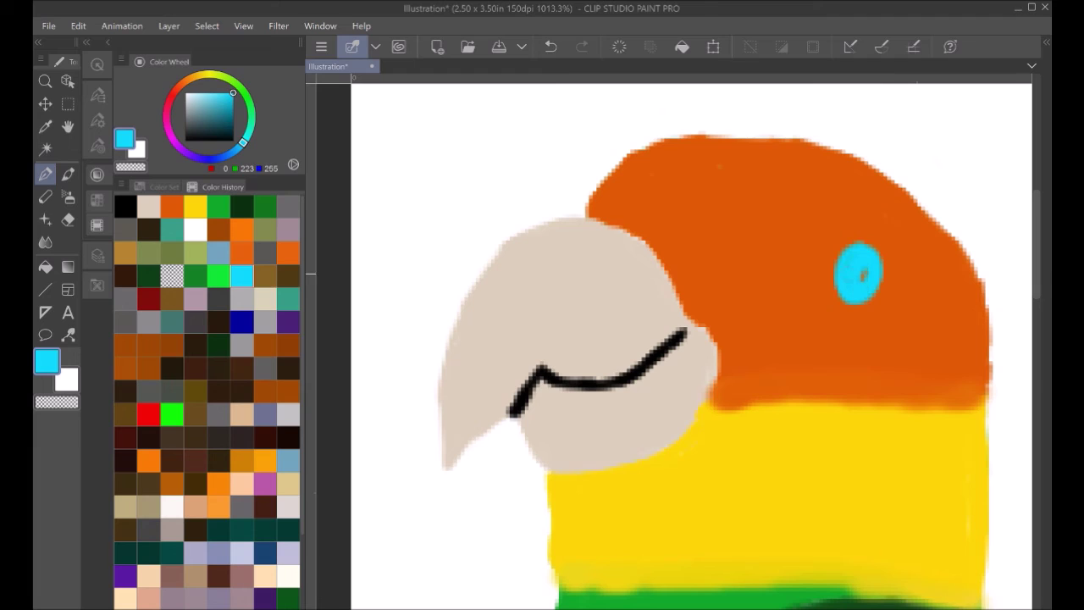
mouse_move(874, 251)
mouse_down()
mouse_move(847, 241)
mouse_move(877, 237)
mouse_move(835, 273)
mouse_move(885, 251)
mouse_up()
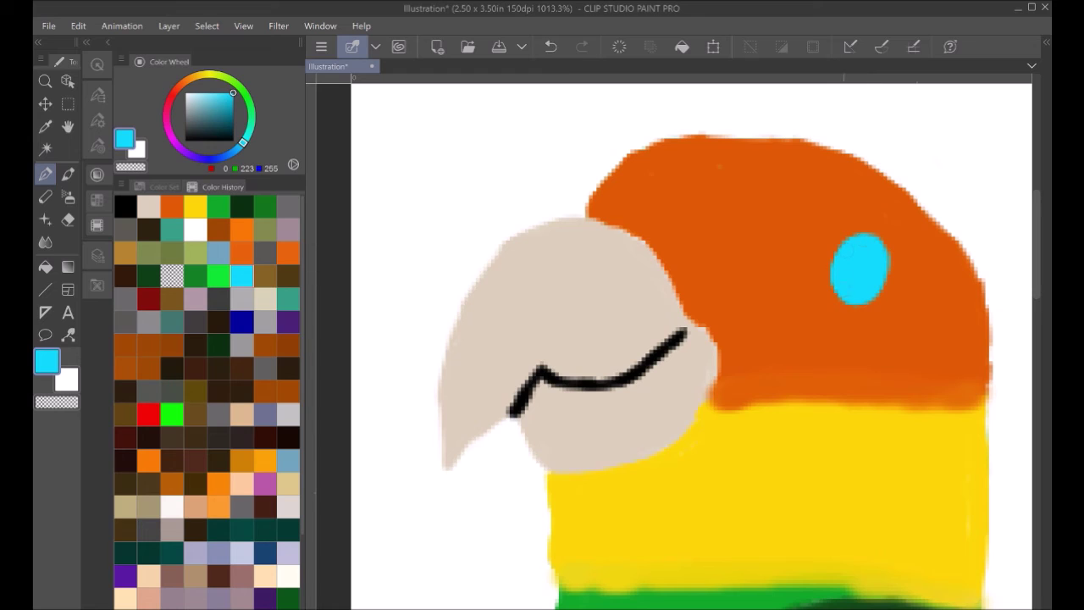
mouse_move(883, 276)
mouse_down()
mouse_move(855, 283)
mouse_move(862, 255)
mouse_move(842, 304)
mouse_up()
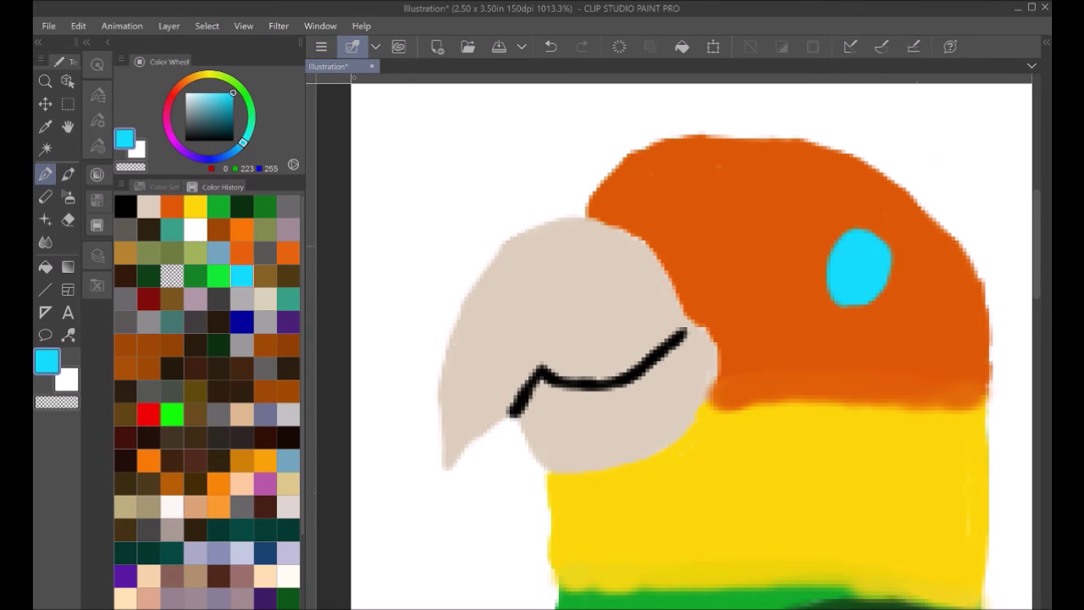
mouse_move(886, 280)
mouse_down()
mouse_move(867, 310)
mouse_move(861, 293)
mouse_up()
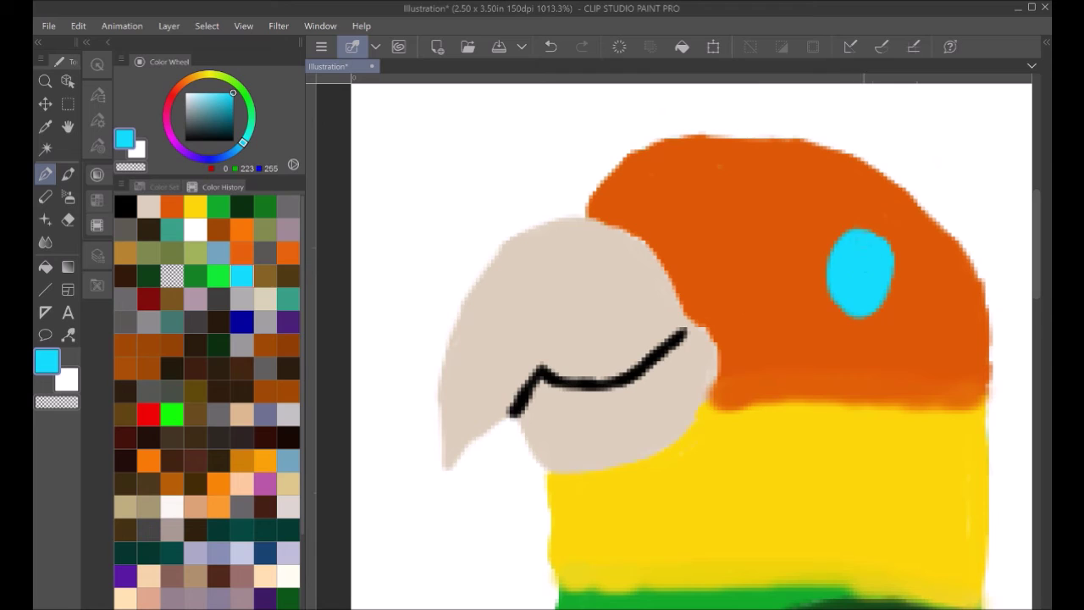
- Paint a black oval pupil inside the cyan eye and brush a soft white highlight on its upper rear edge
click(149, 205)
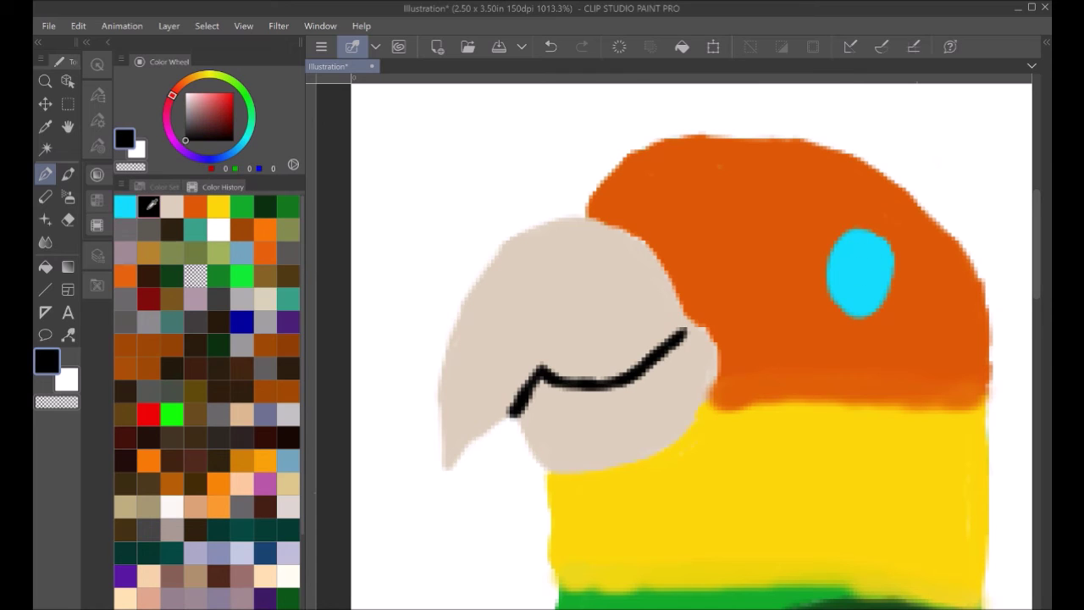
mouse_move(856, 282)
mouse_down()
mouse_move(870, 253)
mouse_move(855, 290)
mouse_move(872, 251)
mouse_move(853, 271)
mouse_up()
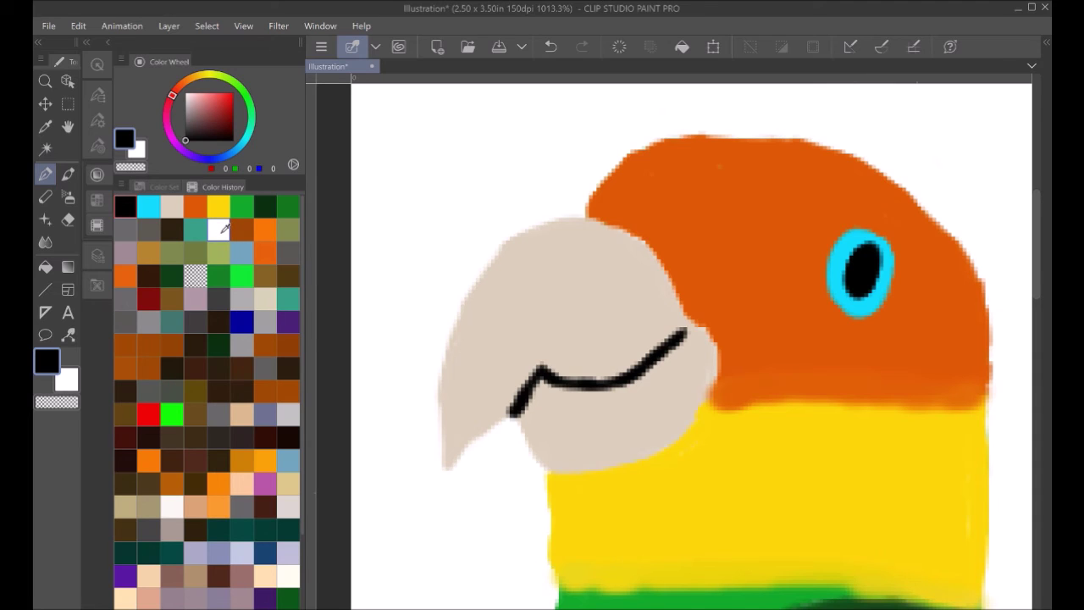
click(221, 229)
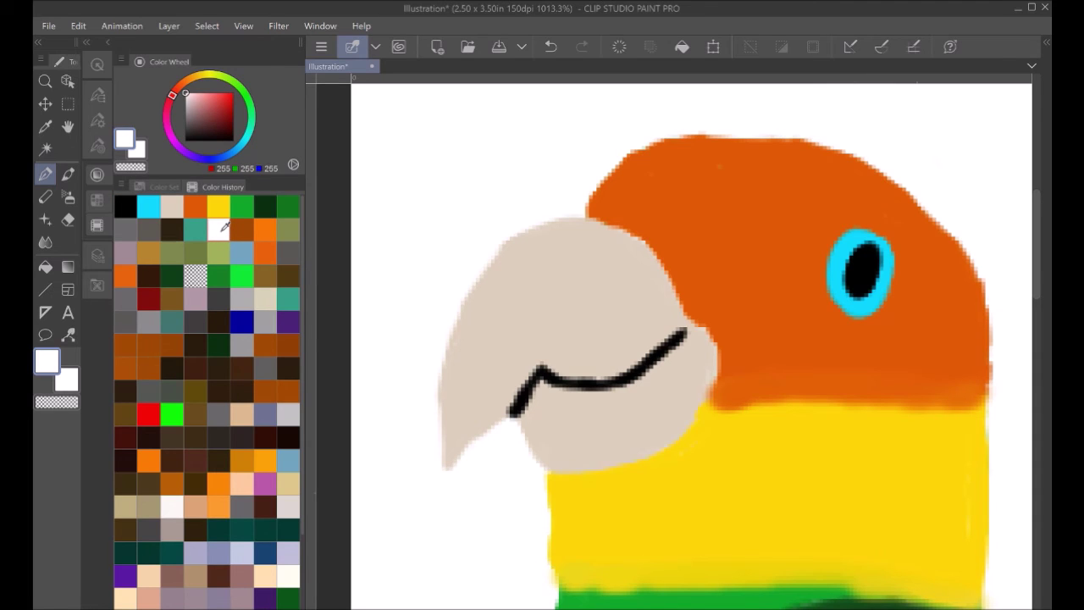
click(68, 174)
drag(877, 259, 872, 259)
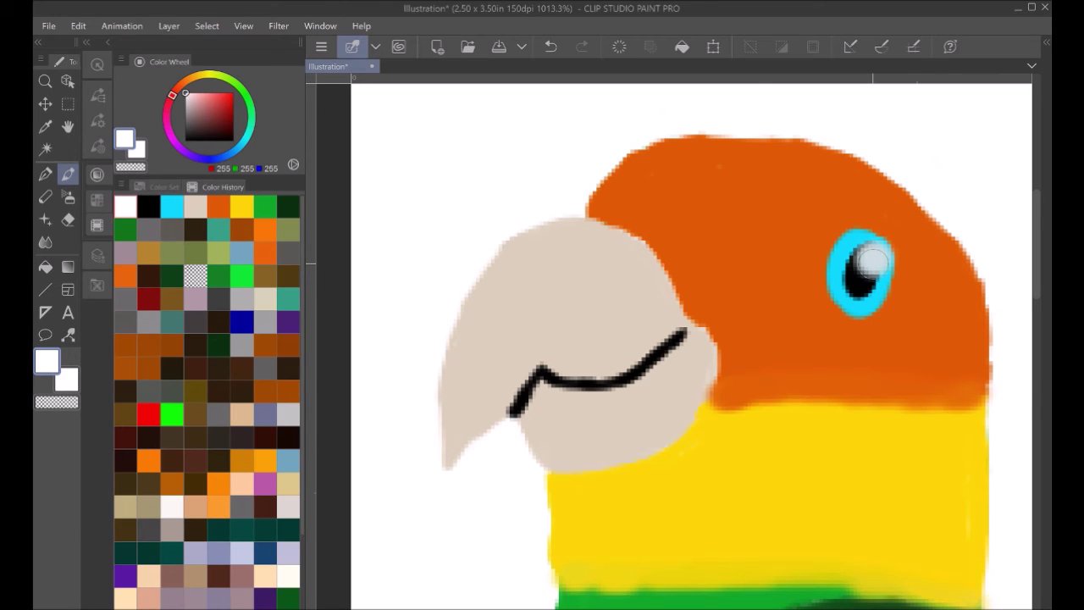
- Paint dark green (RGB 12, 49, 15) strokes over the light streaks and specks where the wing tip meets the tail
click(68, 127)
scroll(768, 355, down, 3)
drag(847, 525, 668, 235)
scroll(734, 345, down, 2)
drag(734, 346, 639, 338)
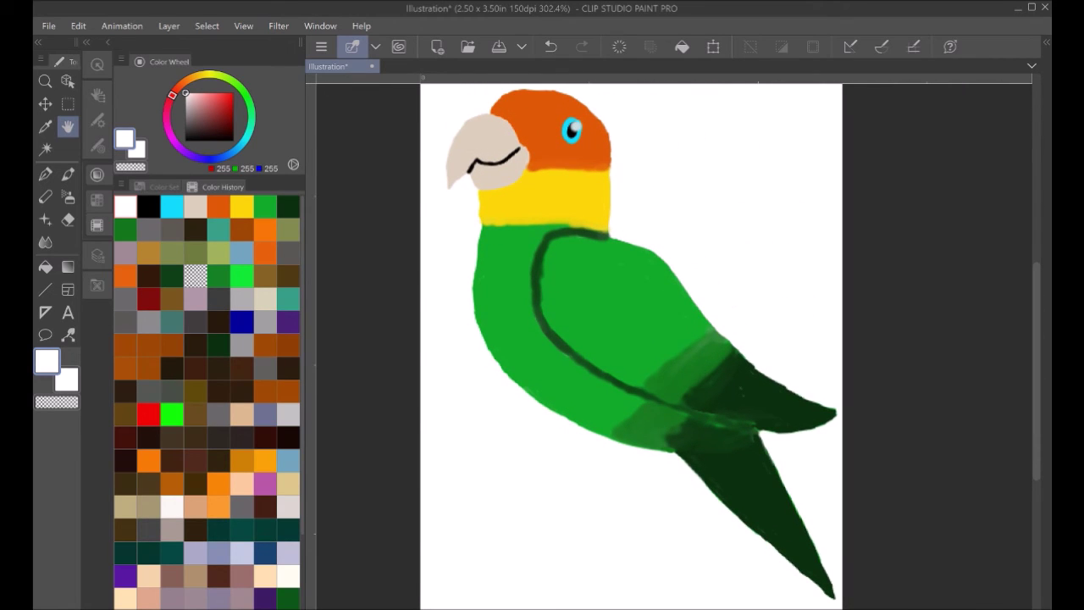
scroll(678, 381, up, 5)
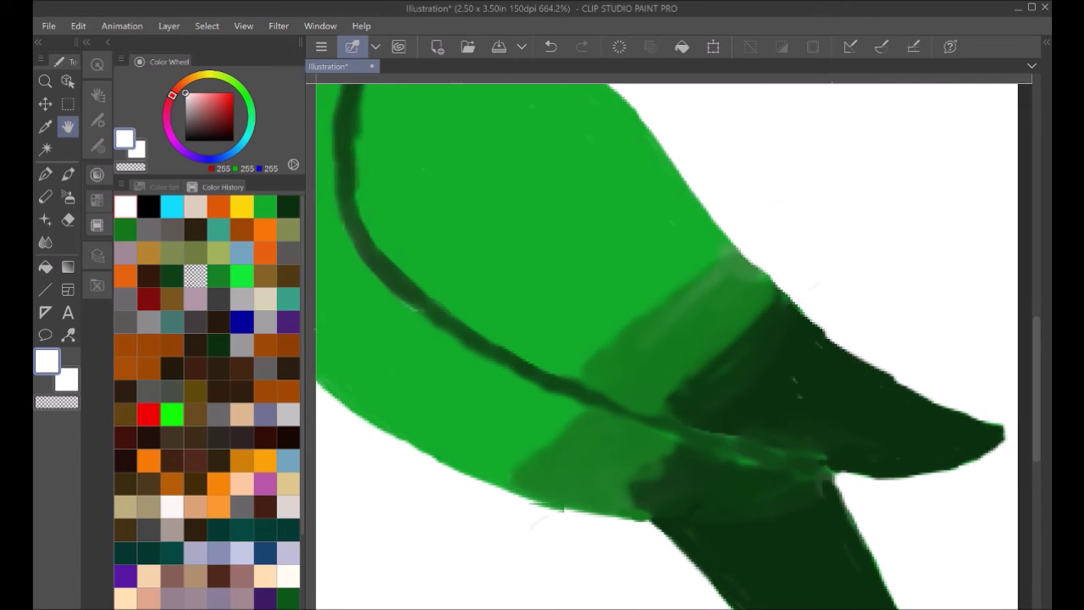
drag(678, 381, 623, 313)
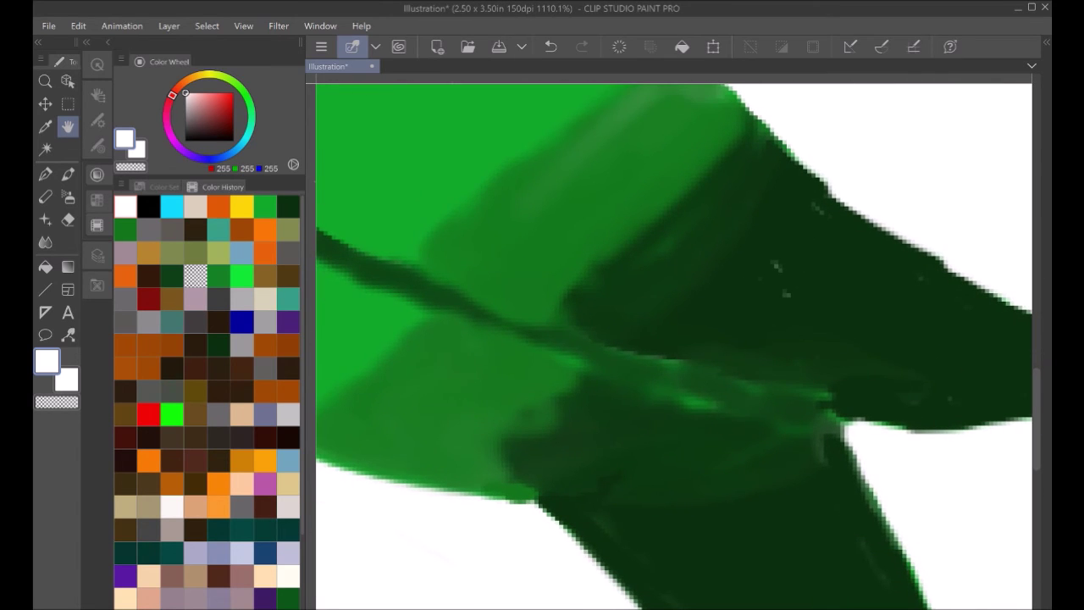
click(288, 206)
click(45, 174)
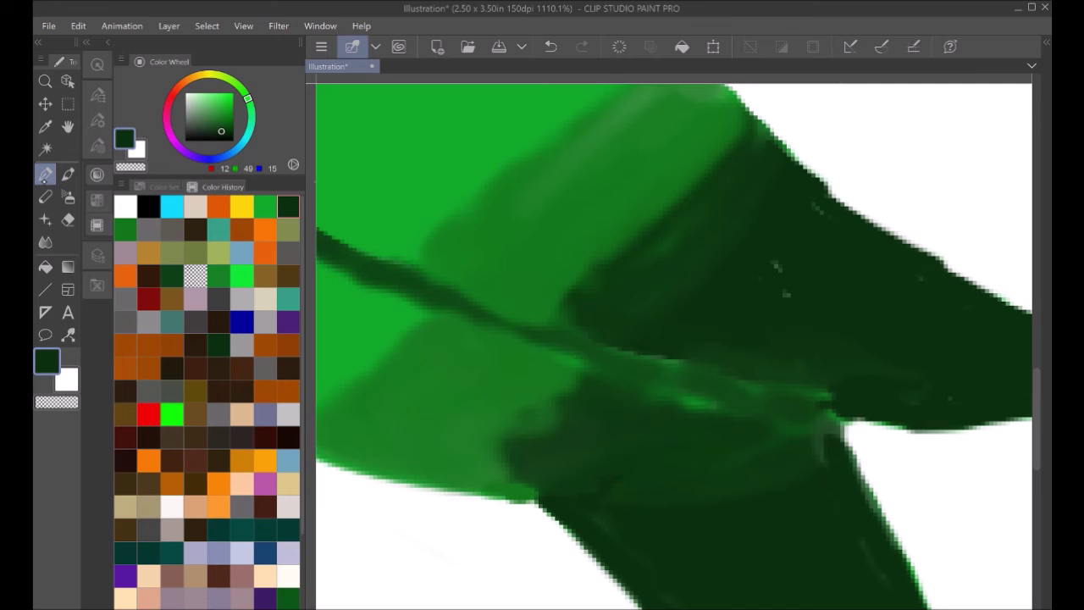
mouse_move(548, 353)
mouse_down()
mouse_move(718, 414)
mouse_move(676, 397)
mouse_move(777, 421)
mouse_move(647, 383)
mouse_move(697, 391)
mouse_up()
drag(640, 347, 818, 386)
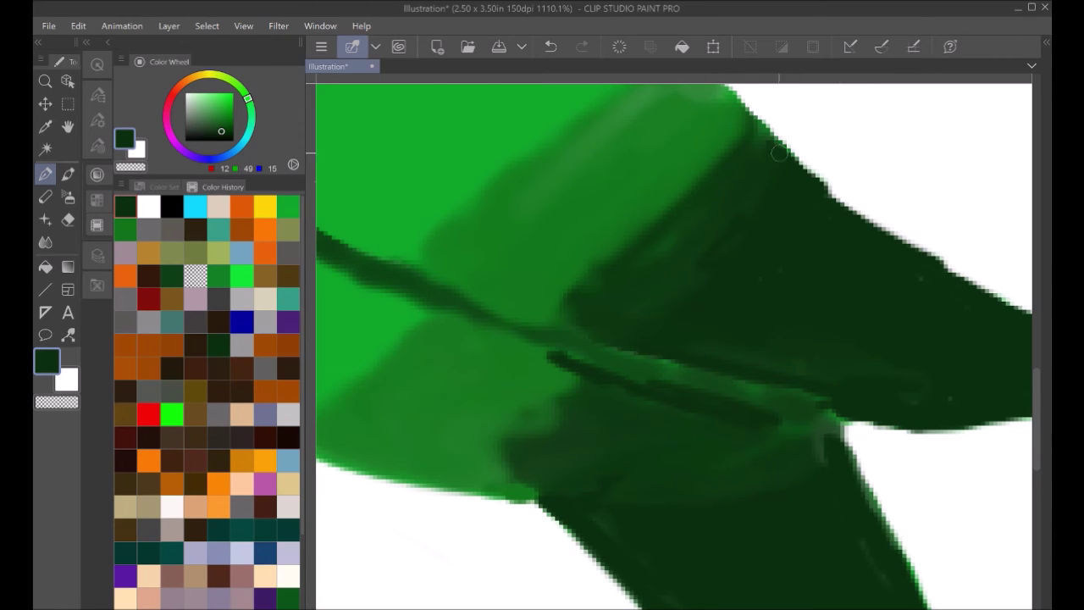
drag(568, 357, 603, 369)
- Cover the stray dark stroke below the wing line with mid green (RGB 20, 121, 29), and brush dark green along the tail base's front edge
click(126, 230)
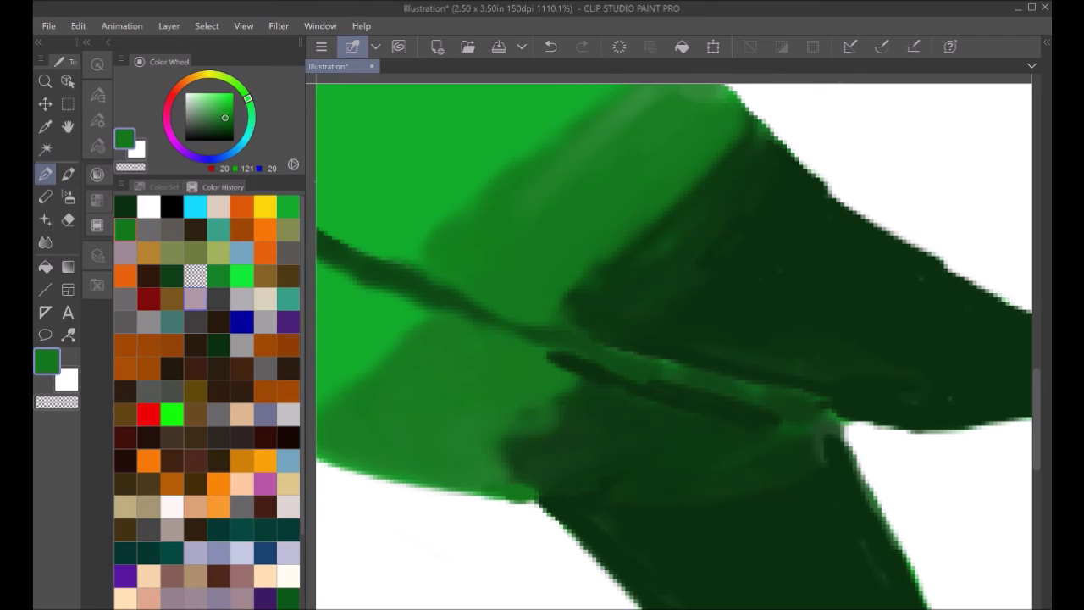
mouse_move(527, 354)
mouse_down()
mouse_move(586, 370)
mouse_move(575, 362)
mouse_move(544, 398)
mouse_move(606, 372)
mouse_up()
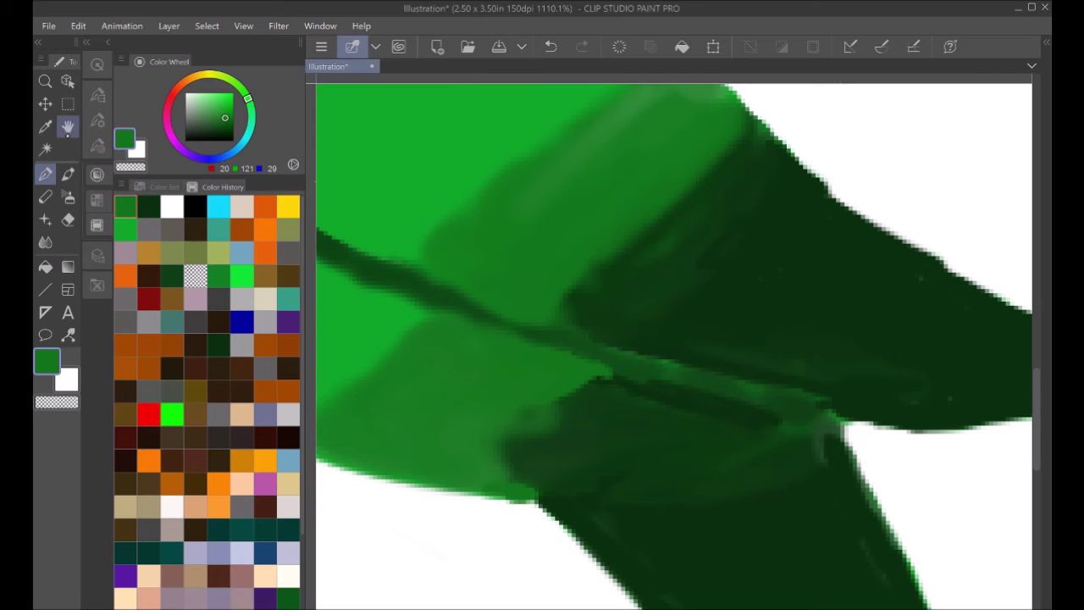
click(68, 126)
scroll(677, 408, down, 4)
drag(678, 407, 637, 327)
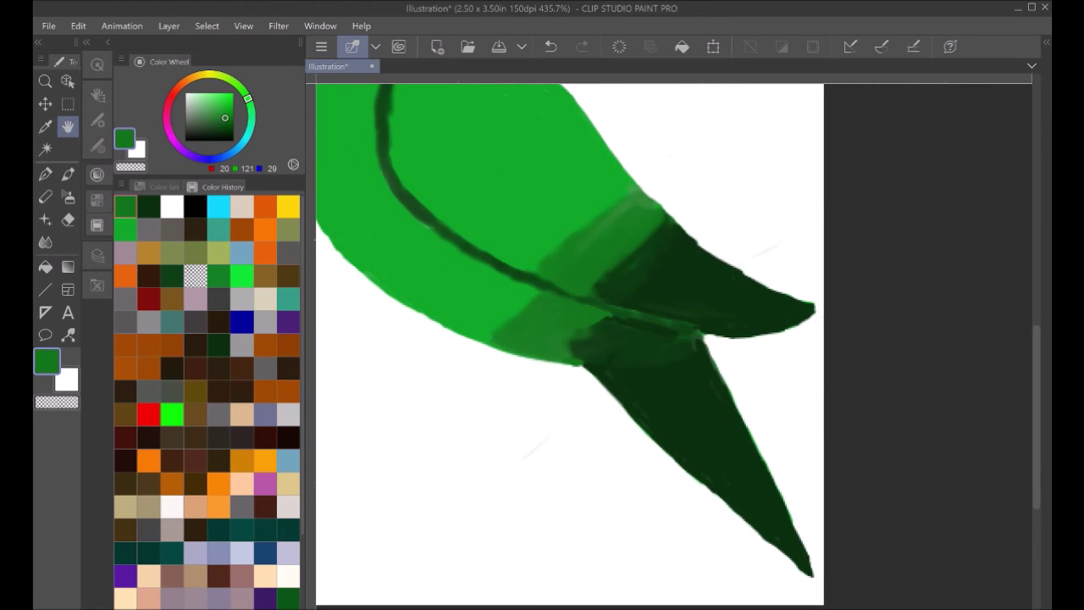
scroll(559, 339, up, 6)
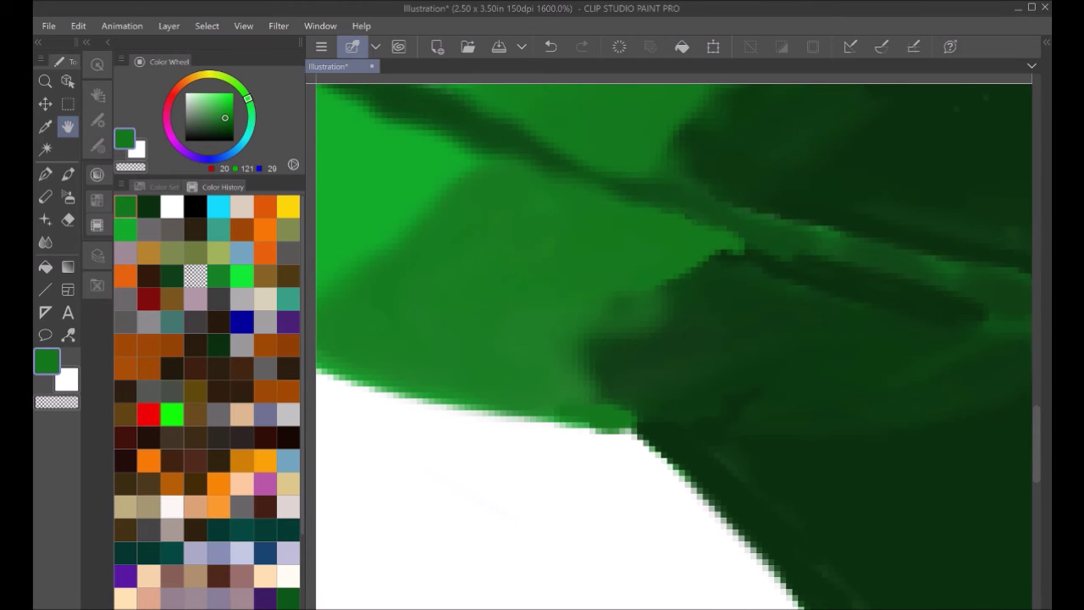
click(149, 206)
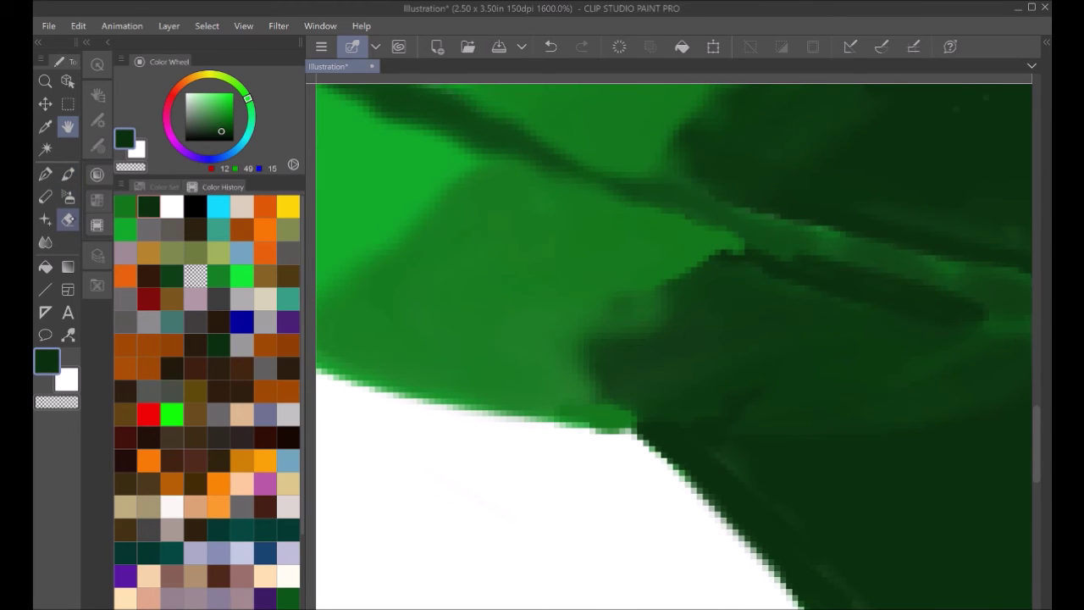
click(68, 173)
mouse_move(636, 411)
mouse_down()
mouse_move(675, 297)
mouse_move(731, 240)
mouse_move(593, 389)
mouse_move(611, 408)
mouse_move(641, 413)
mouse_up()
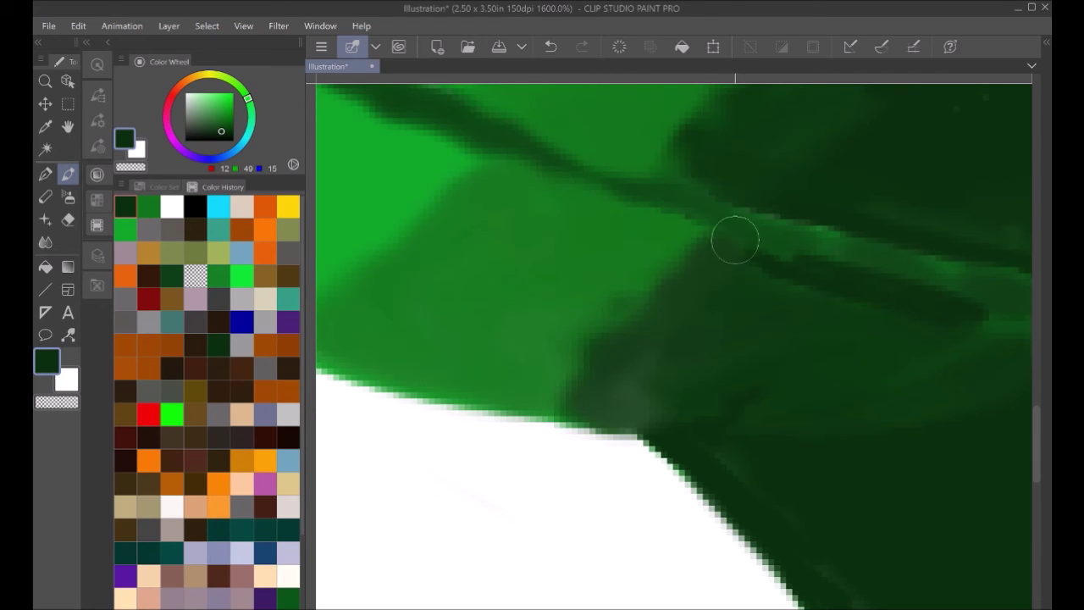
- Draw a grey (RGB 105, 105, 105) leg under the belly with three front toes and one rear toe
key(h)
scroll(739, 342, down, 6)
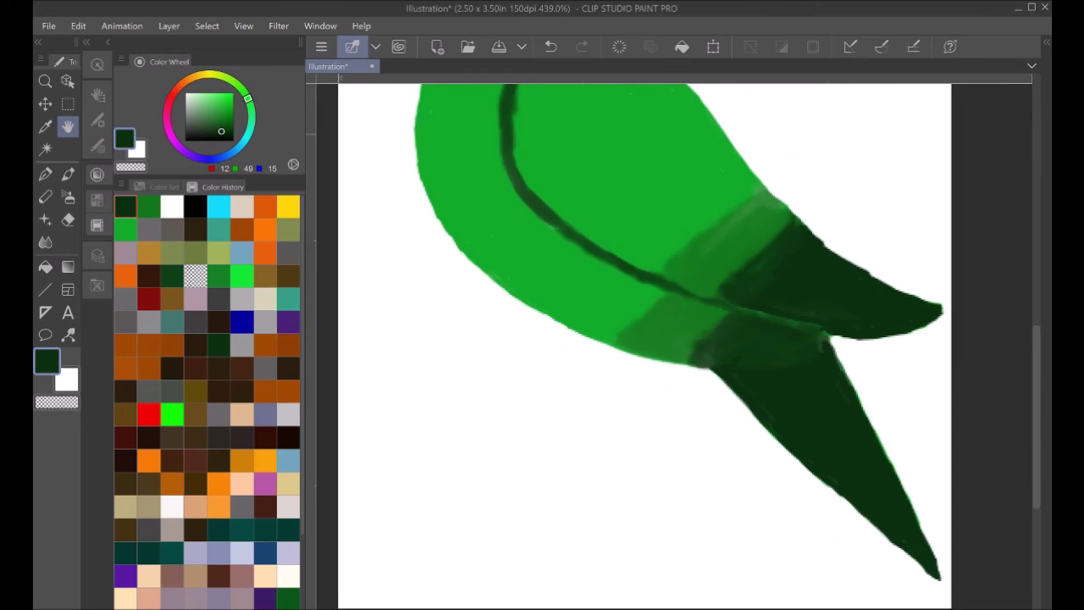
drag(738, 342, 669, 455)
scroll(757, 436, down, 3)
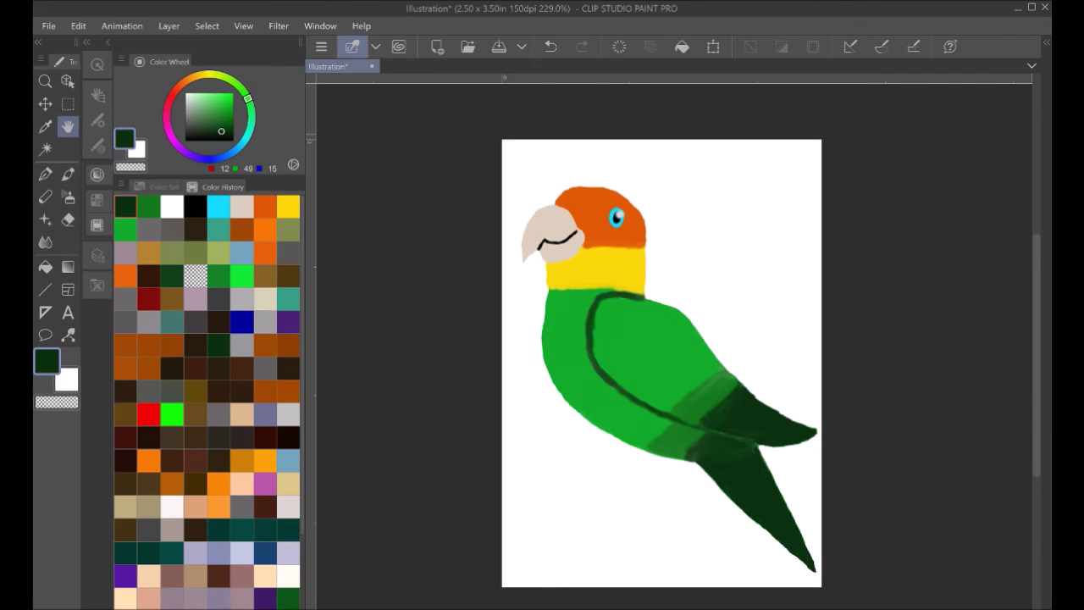
scroll(712, 488, up, 4)
scroll(520, 412, up, 5)
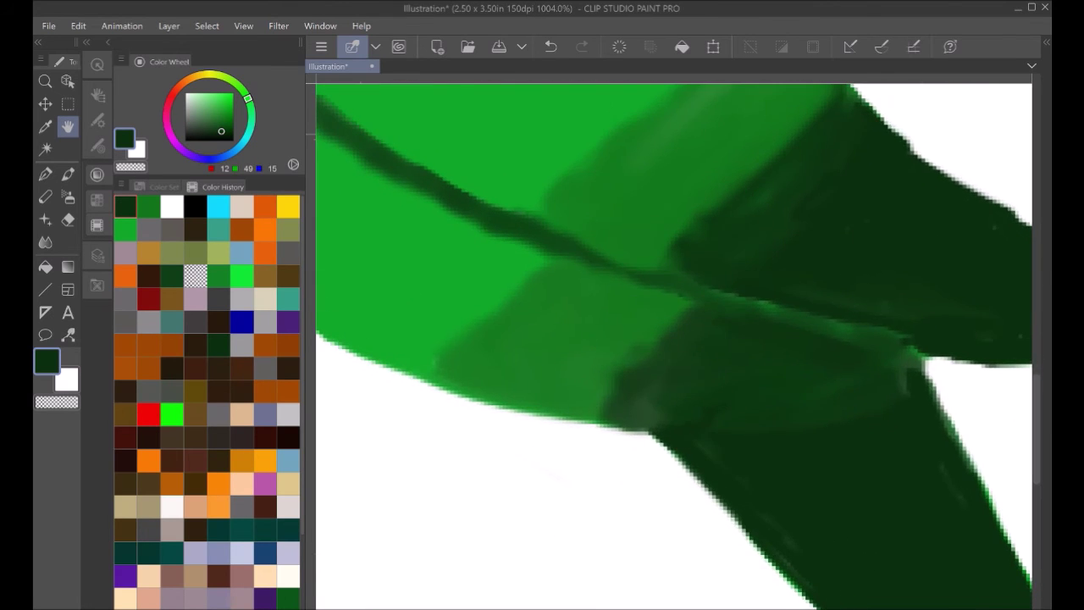
drag(674, 345, 778, 390)
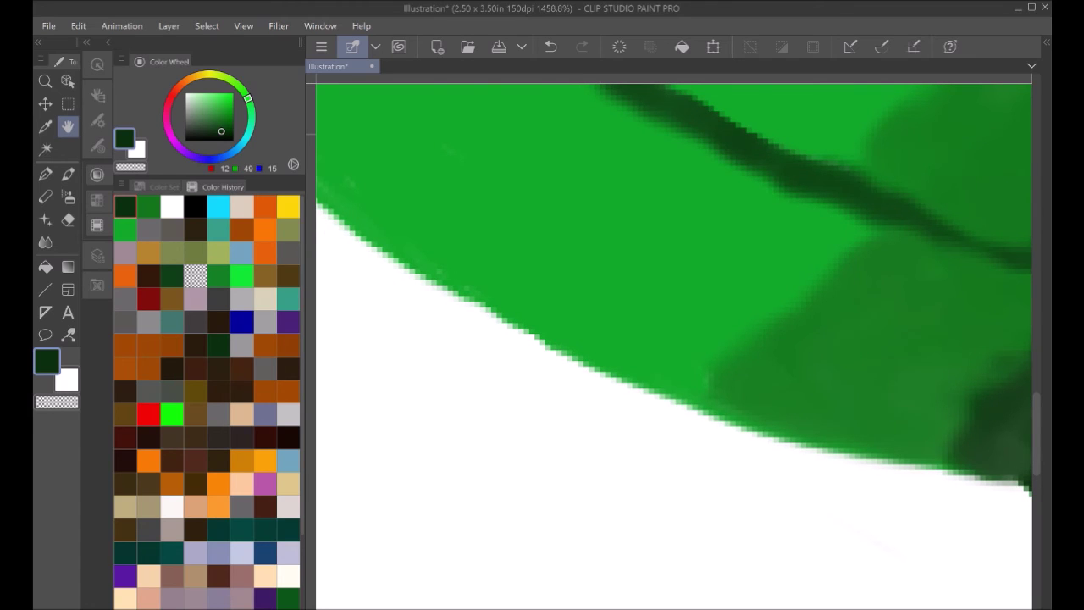
click(149, 229)
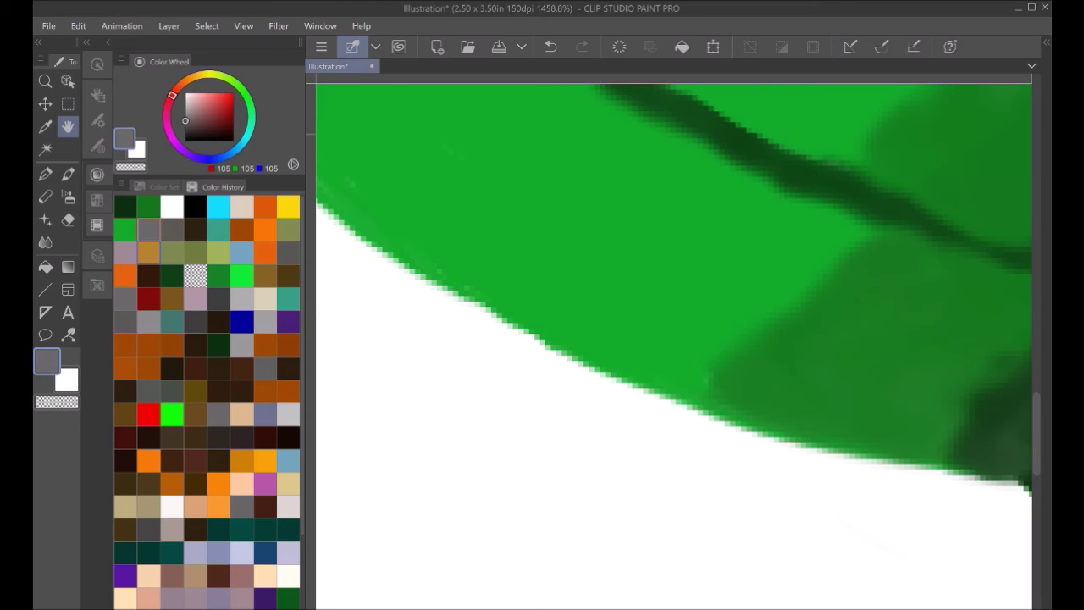
key(p)
mouse_move(697, 429)
mouse_down()
mouse_move(682, 460)
mouse_move(704, 430)
mouse_move(670, 491)
mouse_move(709, 428)
mouse_move(696, 473)
mouse_move(668, 489)
mouse_move(663, 512)
mouse_move(685, 517)
mouse_move(714, 433)
mouse_move(661, 521)
mouse_move(630, 402)
mouse_move(608, 419)
mouse_move(624, 391)
mouse_move(584, 467)
mouse_up()
key(space)
mouse_move(649, 383)
mouse_down()
mouse_move(631, 365)
mouse_move(593, 381)
mouse_move(557, 419)
mouse_move(566, 394)
mouse_up()
mouse_move(652, 355)
mouse_down()
mouse_move(646, 346)
mouse_move(566, 357)
mouse_move(631, 338)
mouse_move(617, 349)
mouse_move(732, 388)
mouse_move(703, 363)
mouse_move(757, 407)
mouse_move(739, 403)
mouse_up()
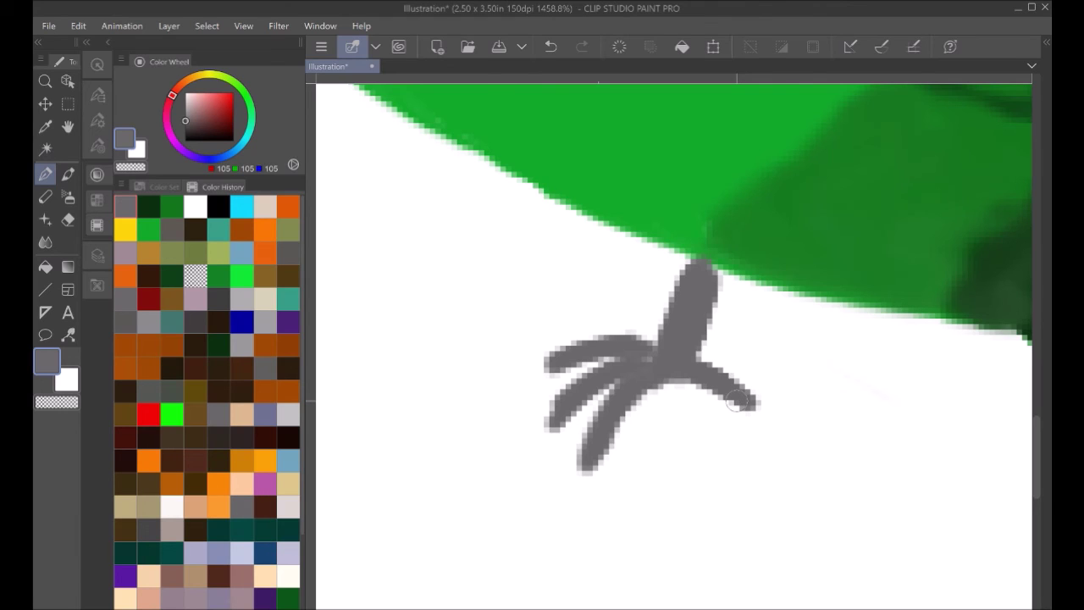
- Draw the far leg behind the first in darker grey (RGB 90, 89, 87), with a rear toe and a short front toe
click(133, 320)
mouse_move(727, 304)
mouse_down()
mouse_move(729, 279)
mouse_move(712, 346)
mouse_move(754, 379)
mouse_move(745, 375)
mouse_up()
mouse_move(665, 330)
mouse_down()
mouse_move(625, 308)
mouse_move(567, 310)
mouse_move(593, 320)
mouse_move(571, 333)
mouse_up()
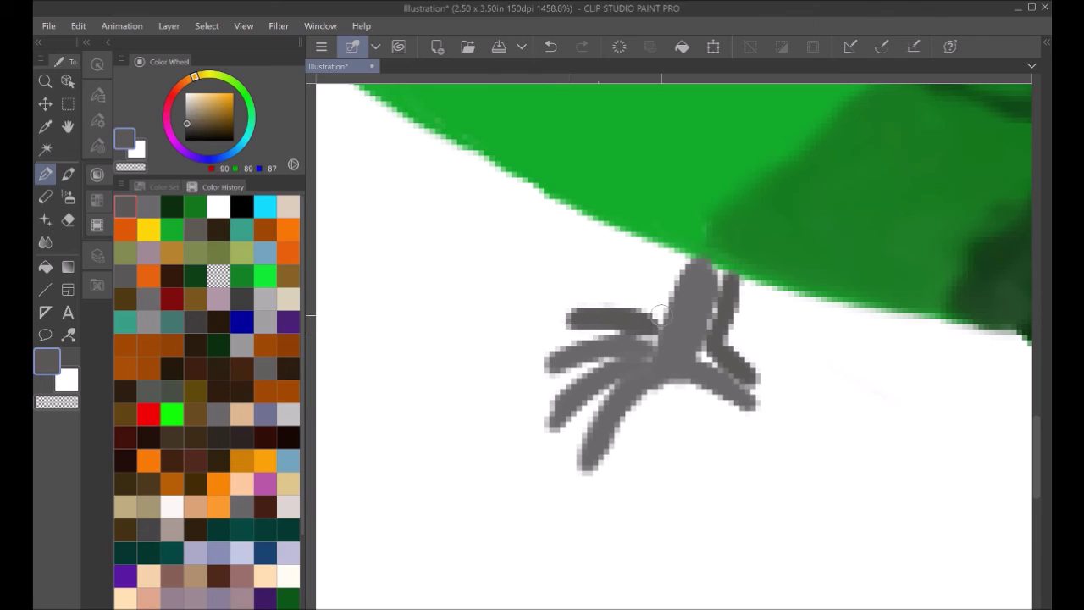
key(ctrl+z)
key(ctrl+z)
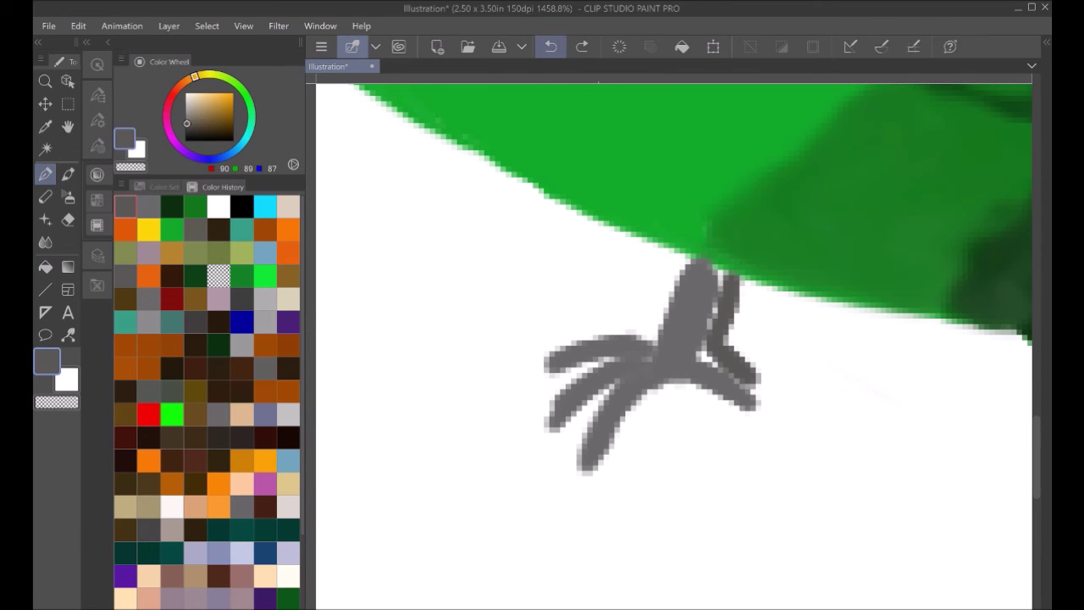
drag(646, 323, 599, 321)
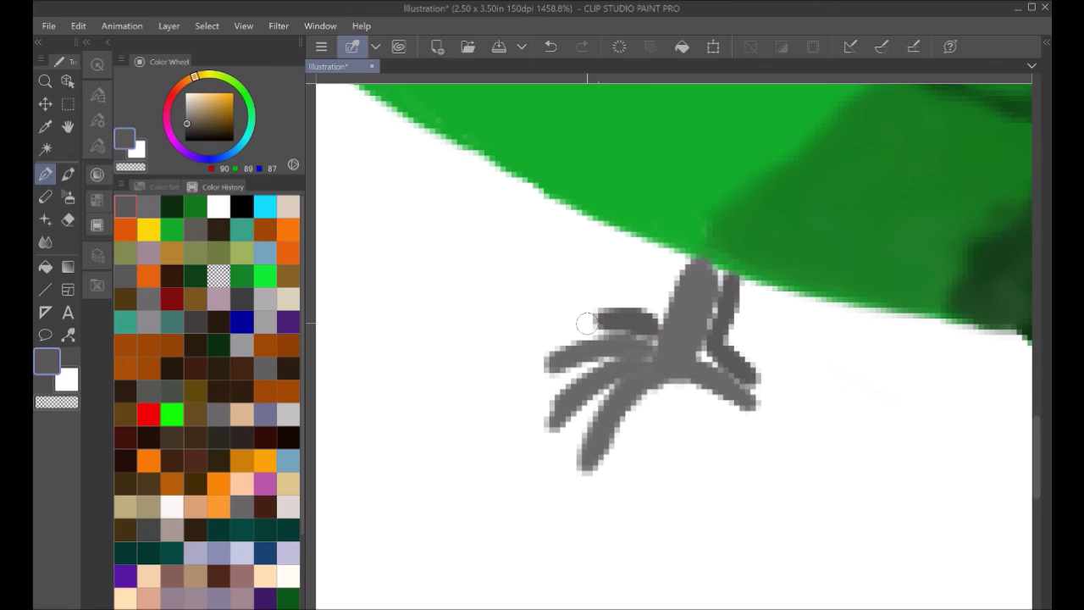
- Paint dark brown (RGB 45, 33, 17) claws on the tips of all front and rear toes
click(218, 228)
drag(596, 312, 601, 320)
drag(563, 351, 534, 368)
mouse_move(559, 405)
mouse_down()
mouse_move(545, 432)
mouse_move(586, 473)
mouse_up()
mouse_move(745, 391)
mouse_down()
mouse_move(756, 410)
mouse_move(778, 382)
mouse_up()
- Fill the small gap between the tops of the two legs with grey (RGB 105, 105, 105)
key(space)
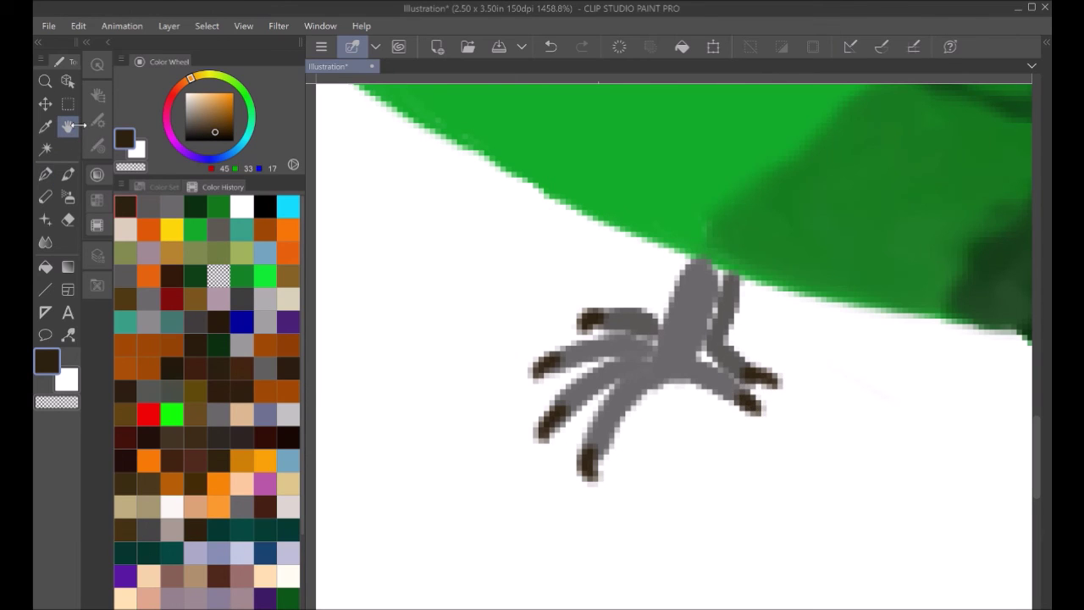
scroll(731, 384, down, 4)
scroll(724, 375, down, 3)
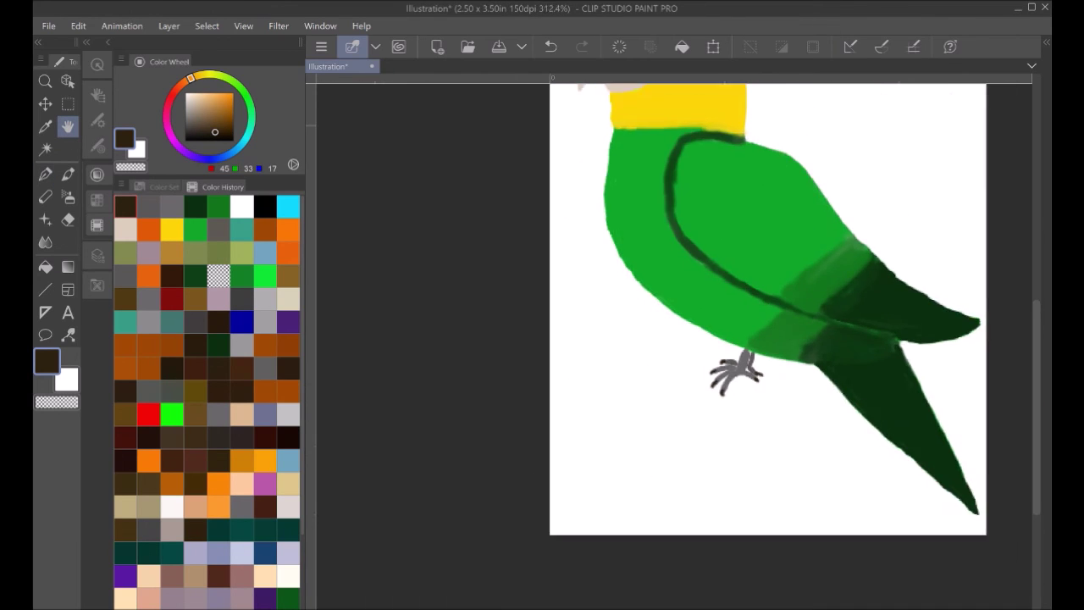
scroll(754, 366, up, 5)
scroll(694, 353, up, 4)
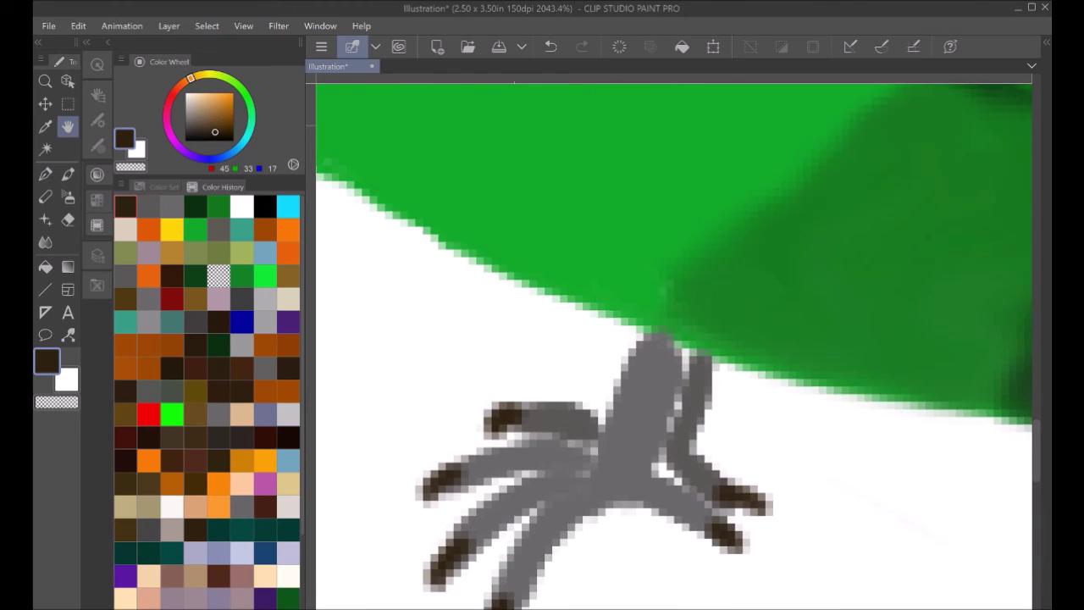
click(172, 206)
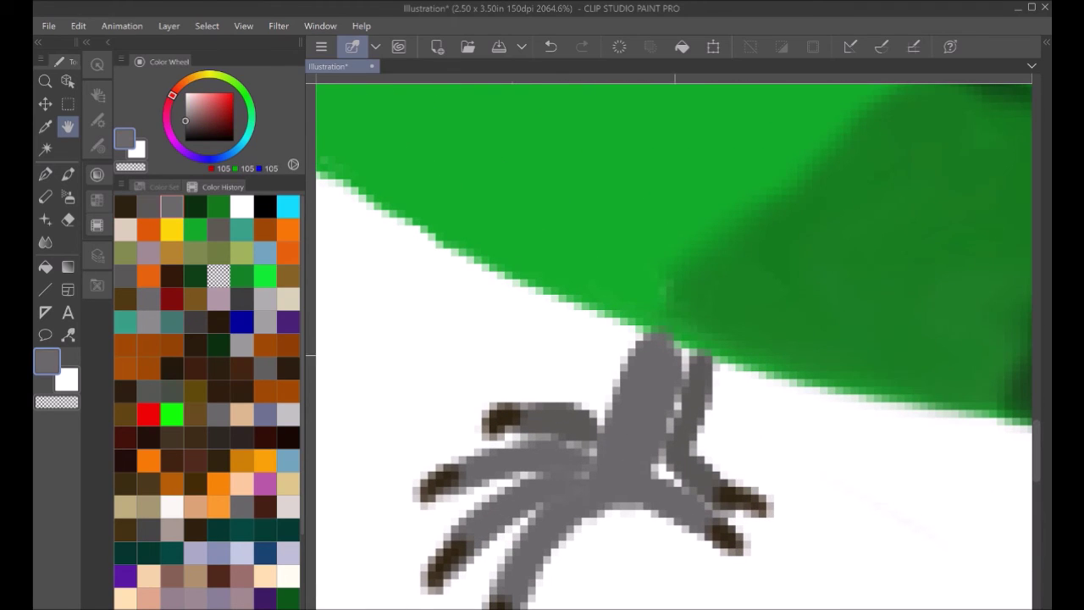
click(45, 174)
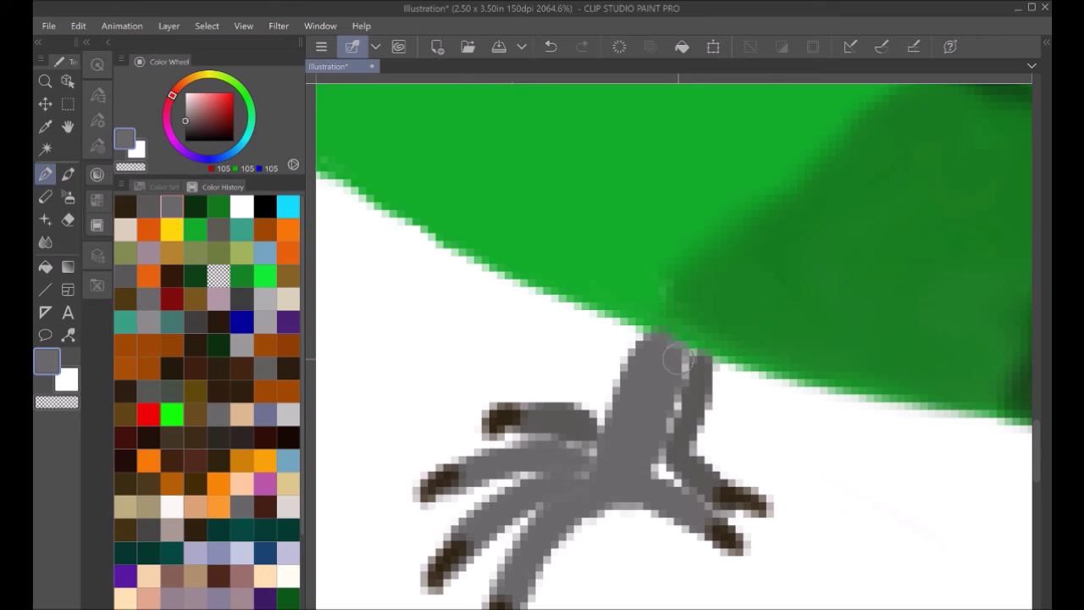
drag(678, 349, 685, 356)
click(67, 126)
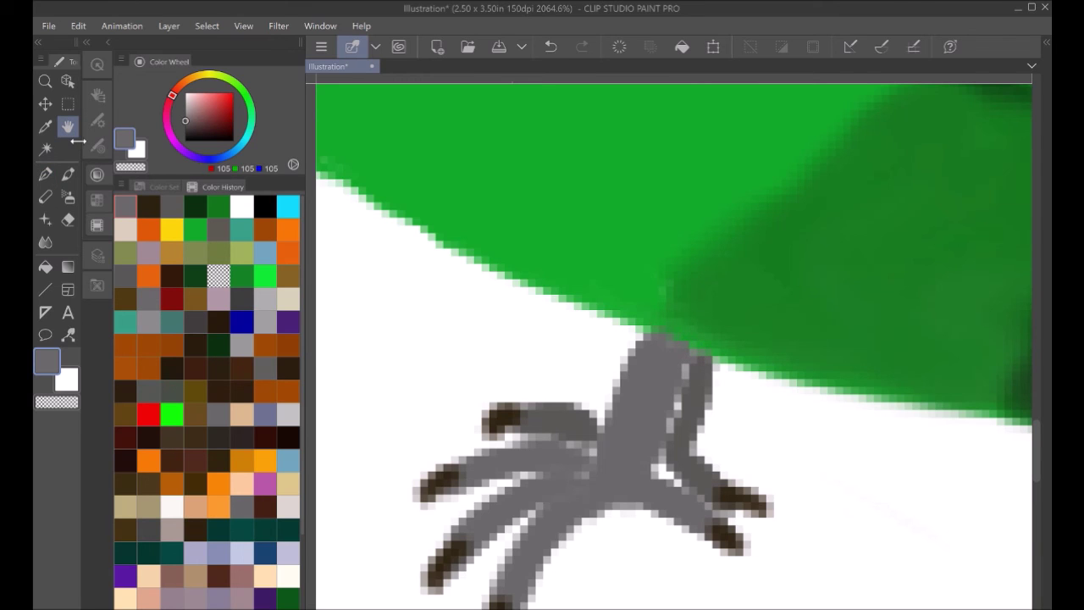
- Erase both legs and all their clawed toes below the parrot's belly
scroll(724, 383, down, 5)
drag(725, 383, 605, 457)
scroll(703, 386, down, 3)
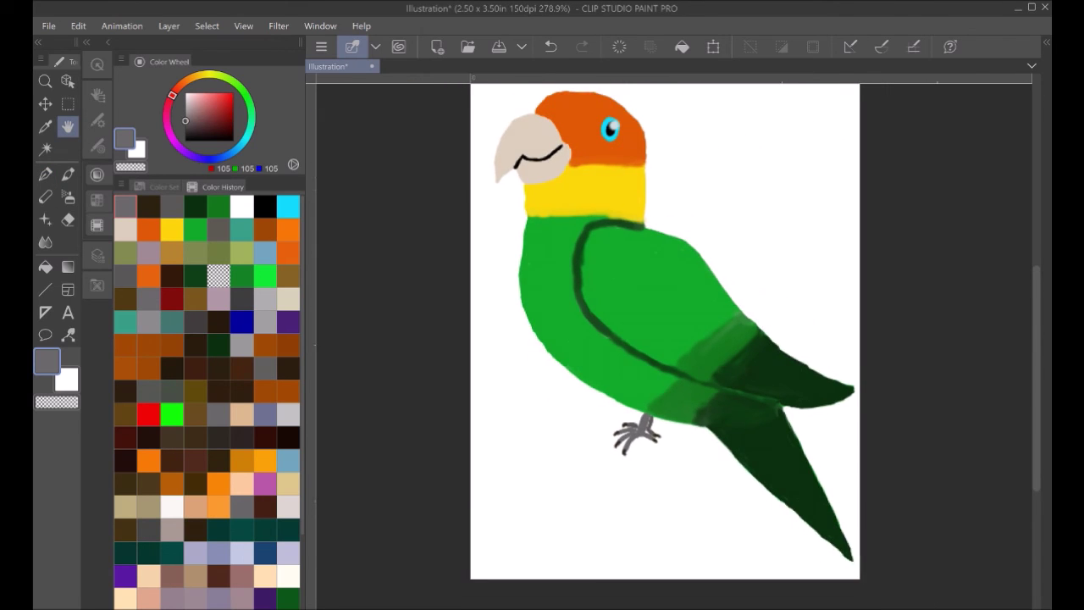
drag(676, 146, 628, 187)
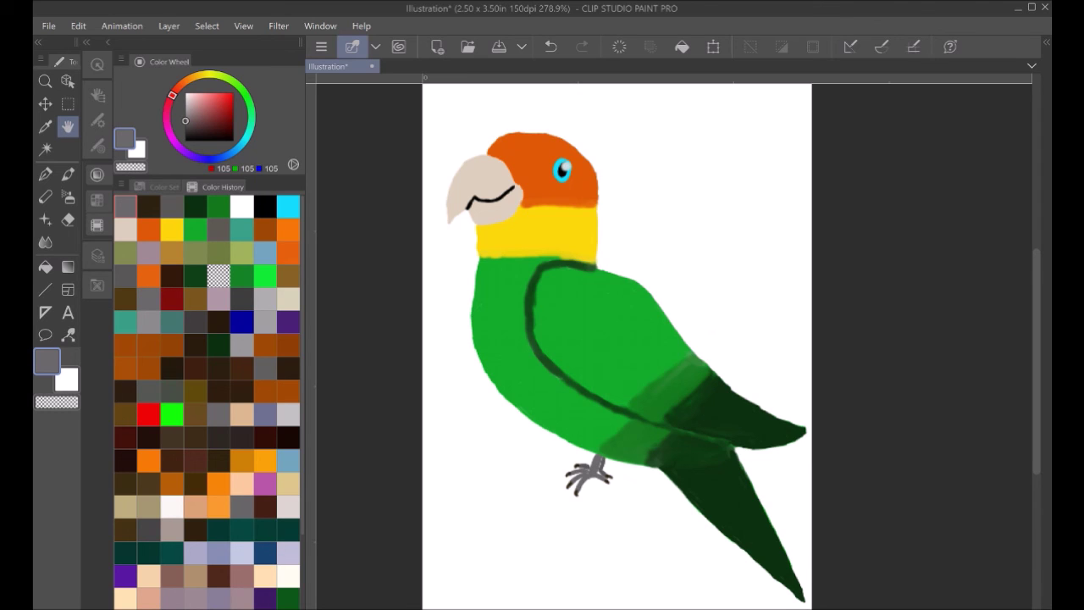
scroll(609, 482, up, 10)
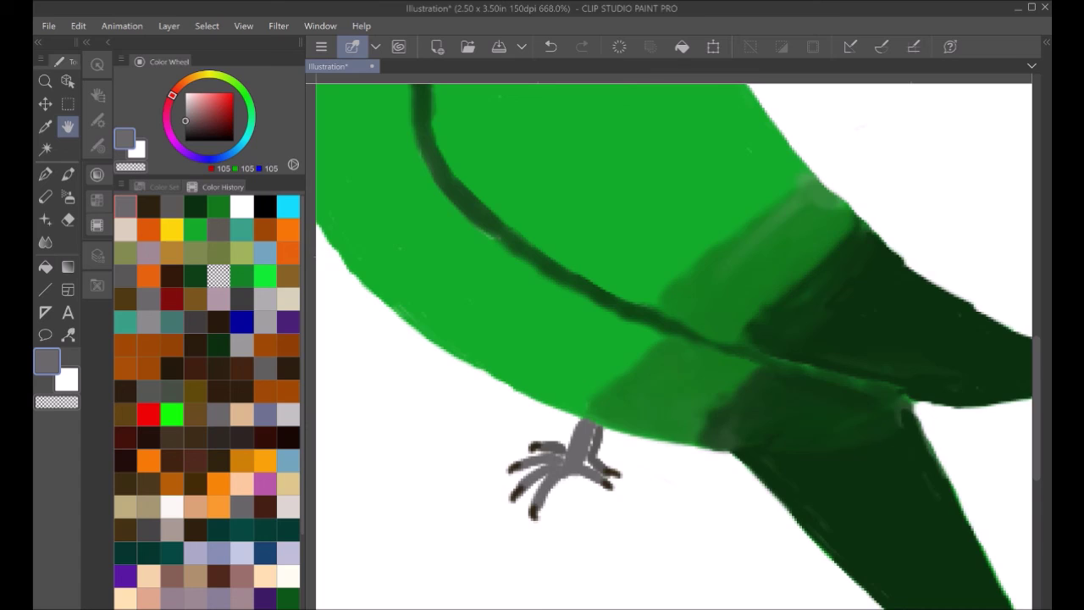
scroll(608, 482, up, 3)
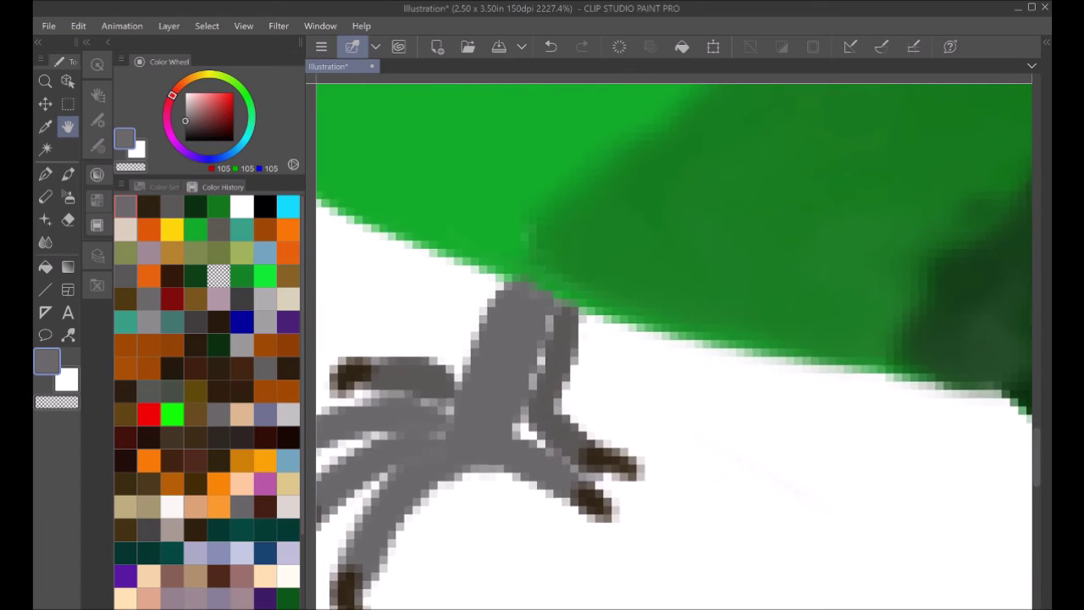
key(e)
mouse_move(535, 502)
mouse_down()
mouse_move(545, 520)
mouse_move(532, 468)
mouse_move(631, 368)
mouse_move(508, 355)
mouse_move(553, 295)
mouse_move(574, 338)
mouse_move(792, 427)
mouse_move(743, 380)
mouse_move(770, 353)
mouse_move(710, 317)
mouse_move(757, 285)
mouse_move(680, 235)
mouse_move(788, 269)
mouse_up()
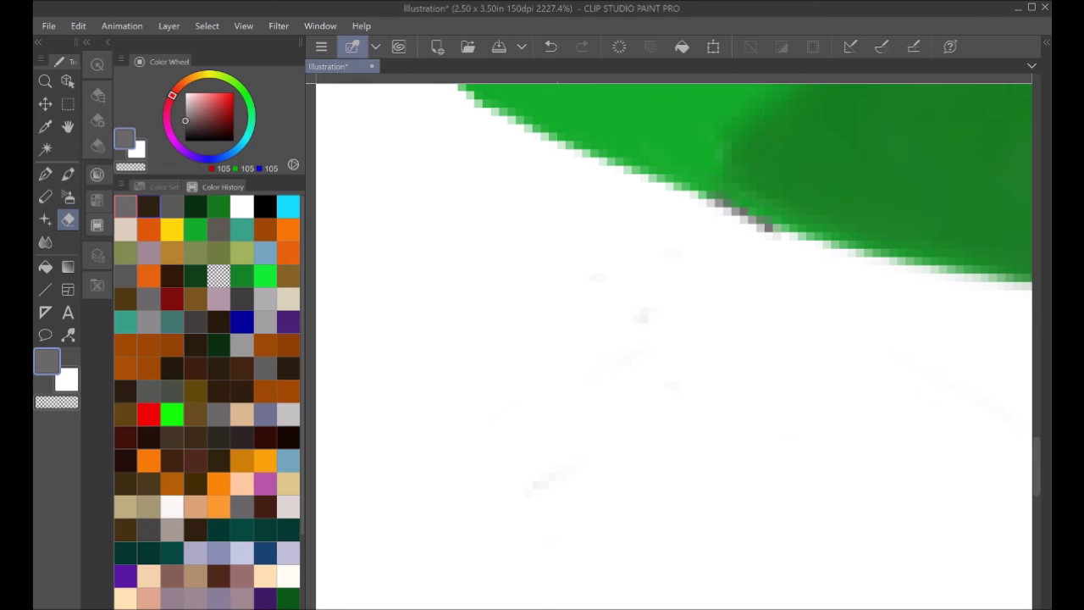
- Draw a longer, thicker grey (RGB 105, 105, 105) leg slanting down from the belly, with three curved front toes and one rear toe
key(p)
mouse_move(701, 208)
mouse_down()
mouse_move(682, 250)
mouse_move(676, 234)
mouse_move(625, 375)
mouse_move(693, 254)
mouse_move(635, 438)
mouse_move(716, 261)
mouse_move(668, 371)
mouse_move(703, 329)
mouse_move(733, 250)
mouse_move(706, 212)
mouse_move(754, 244)
mouse_move(699, 362)
mouse_move(709, 332)
mouse_move(583, 535)
mouse_move(562, 533)
mouse_move(545, 570)
mouse_move(574, 563)
mouse_move(586, 586)
mouse_move(639, 445)
mouse_move(605, 423)
mouse_move(562, 540)
mouse_up()
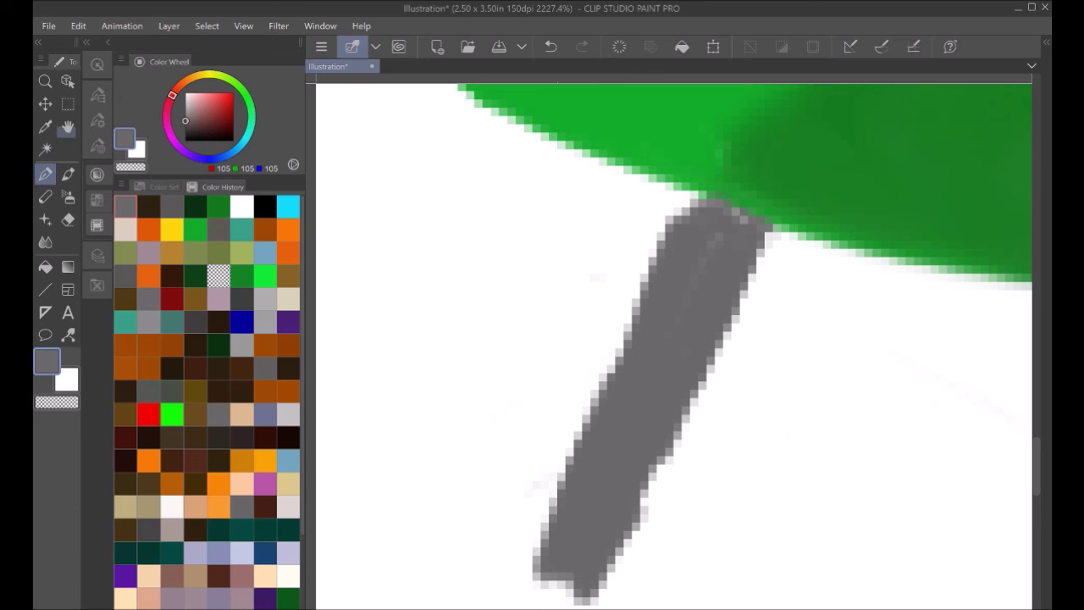
key(h)
scroll(737, 372, down, 2)
scroll(737, 373, up, 2)
mouse_move(636, 452)
mouse_down()
mouse_move(656, 227)
mouse_move(664, 249)
mouse_up()
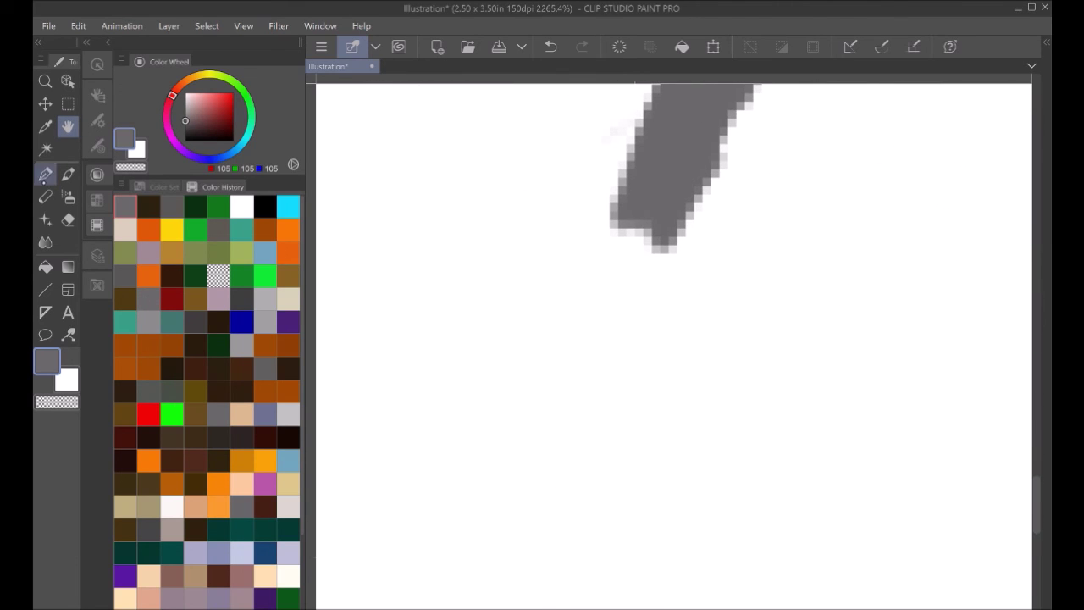
mouse_move(665, 249)
mouse_down()
mouse_move(511, 246)
mouse_move(597, 308)
mouse_up()
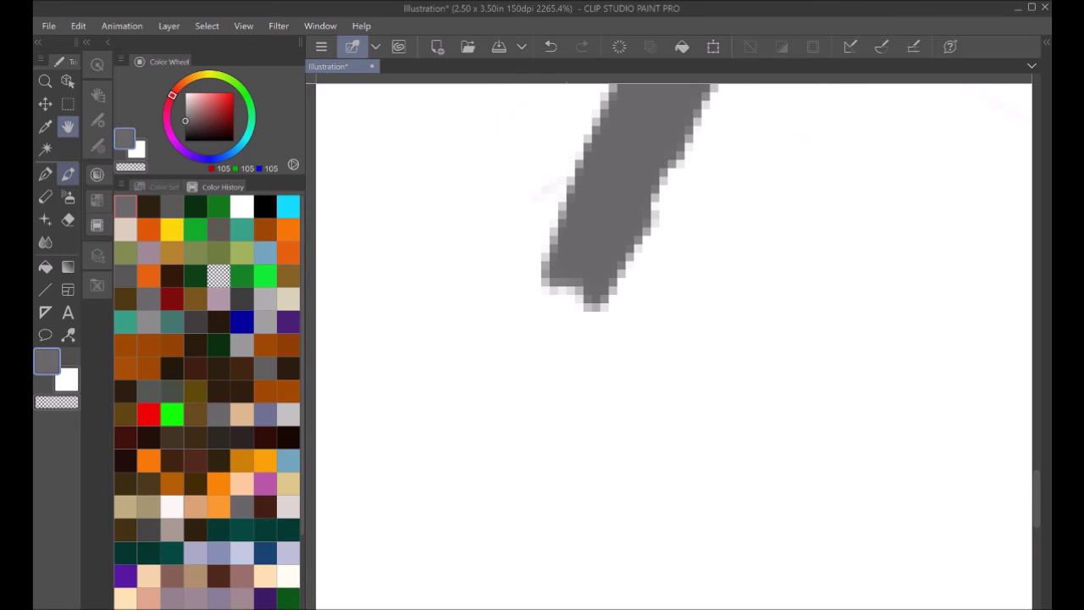
click(45, 174)
mouse_move(528, 235)
mouse_down()
mouse_move(391, 236)
mouse_move(561, 262)
mouse_move(363, 241)
mouse_move(556, 237)
mouse_move(340, 253)
mouse_move(522, 222)
mouse_move(433, 224)
mouse_up()
mouse_move(555, 286)
mouse_down()
mouse_move(456, 317)
mouse_move(531, 283)
mouse_move(406, 364)
mouse_move(496, 294)
mouse_move(367, 430)
mouse_up()
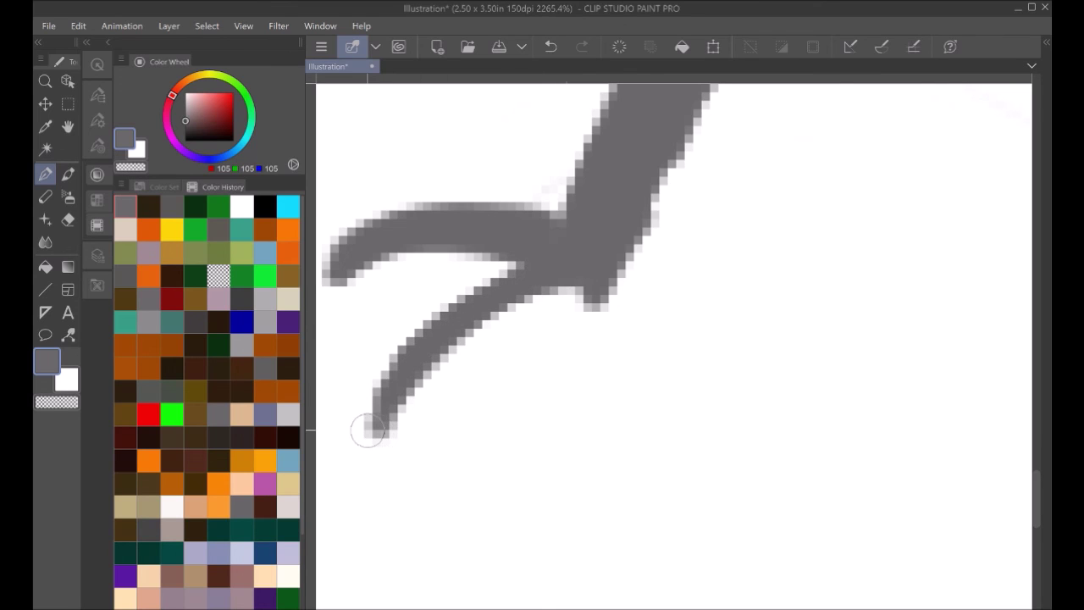
mouse_move(500, 296)
mouse_down()
mouse_move(394, 410)
mouse_move(430, 360)
mouse_move(499, 305)
mouse_up()
drag(560, 200, 369, 164)
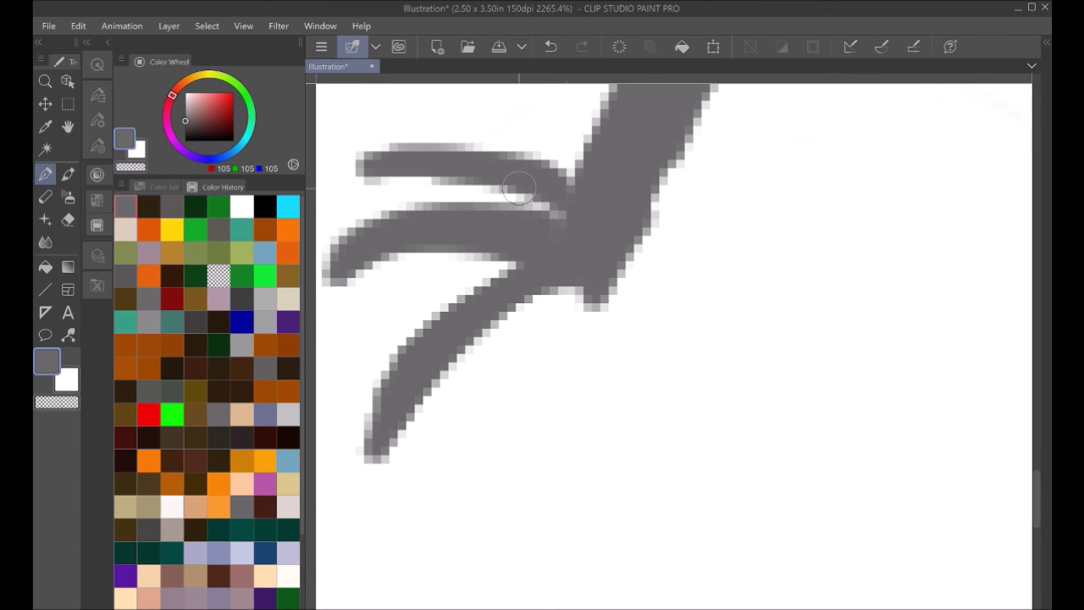
mouse_move(499, 171)
mouse_down()
mouse_move(356, 165)
mouse_move(474, 153)
mouse_move(356, 178)
mouse_move(415, 140)
mouse_up()
mouse_move(600, 243)
mouse_down()
mouse_move(619, 272)
mouse_move(723, 279)
mouse_move(624, 268)
mouse_move(738, 260)
mouse_move(692, 259)
mouse_move(746, 268)
mouse_move(729, 274)
mouse_move(818, 304)
mouse_move(749, 286)
mouse_up()
- Thicken the front and rear toes in the same grey and lengthen the upper two front toes
key(h)
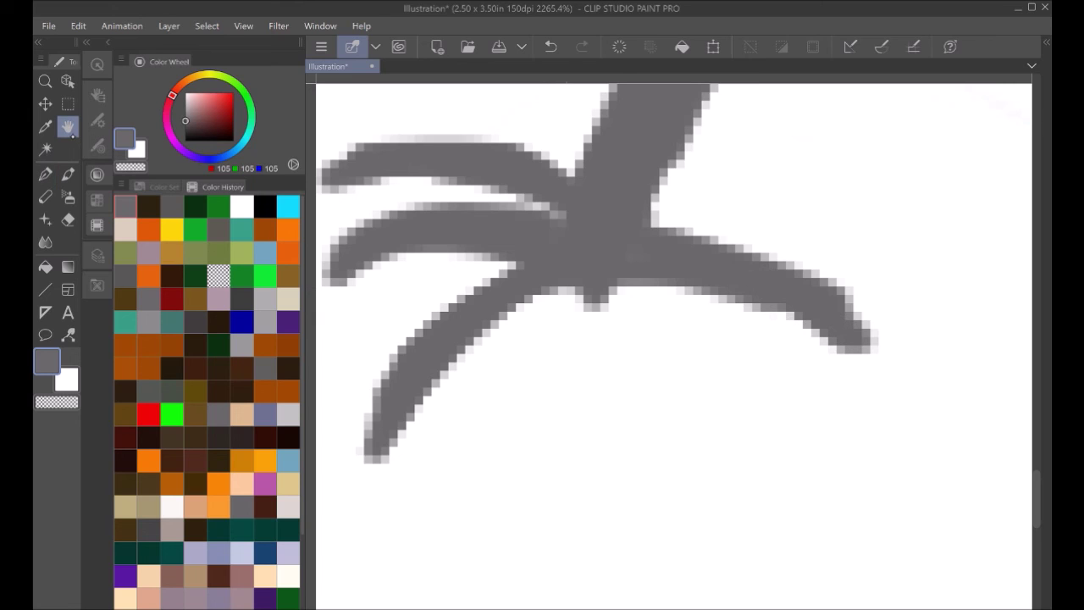
scroll(695, 326, down, 3)
scroll(702, 335, down, 3)
drag(702, 335, 616, 475)
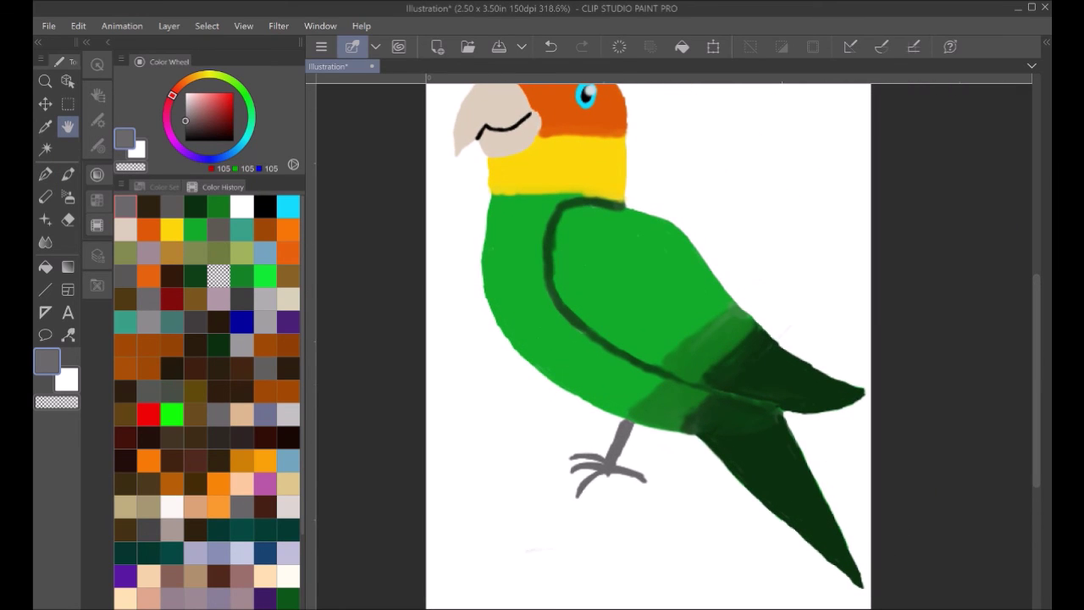
scroll(593, 508, up, 6)
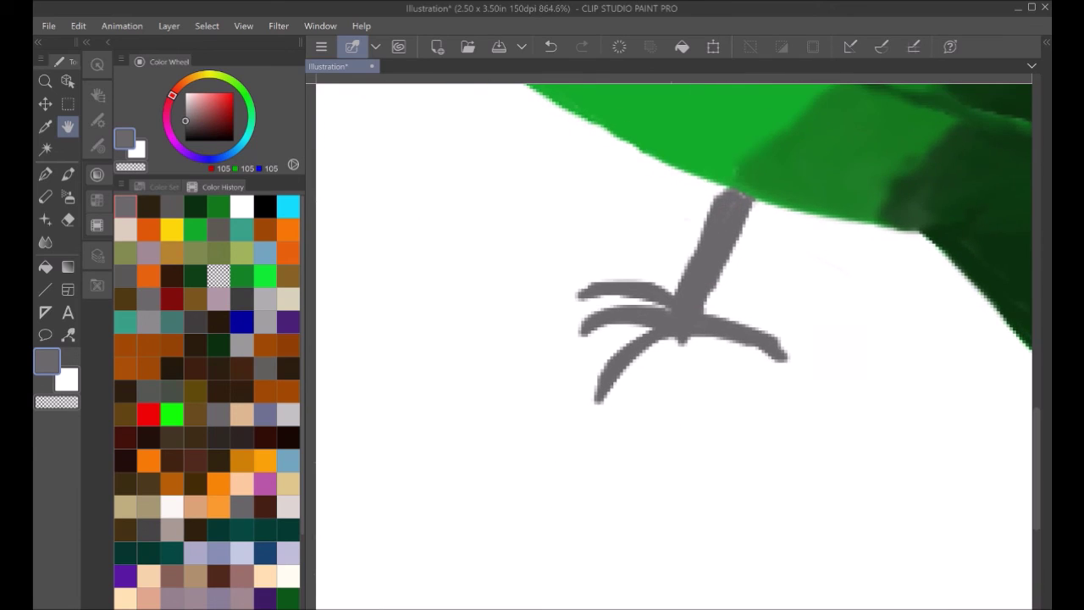
scroll(696, 229, up, 2)
click(45, 174)
drag(554, 324, 493, 397)
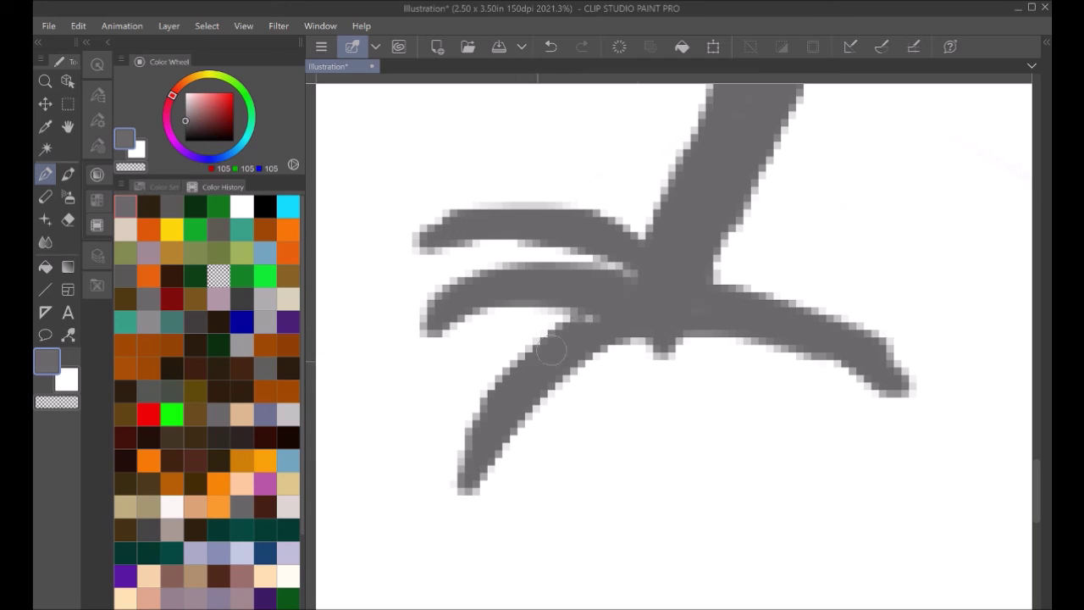
drag(551, 350, 543, 357)
mouse_move(551, 292)
mouse_down()
mouse_move(457, 321)
mouse_move(548, 284)
mouse_move(482, 293)
mouse_move(505, 271)
mouse_move(586, 270)
mouse_move(447, 303)
mouse_up()
mouse_move(454, 224)
mouse_down()
mouse_move(527, 206)
mouse_move(415, 216)
mouse_move(624, 227)
mouse_up()
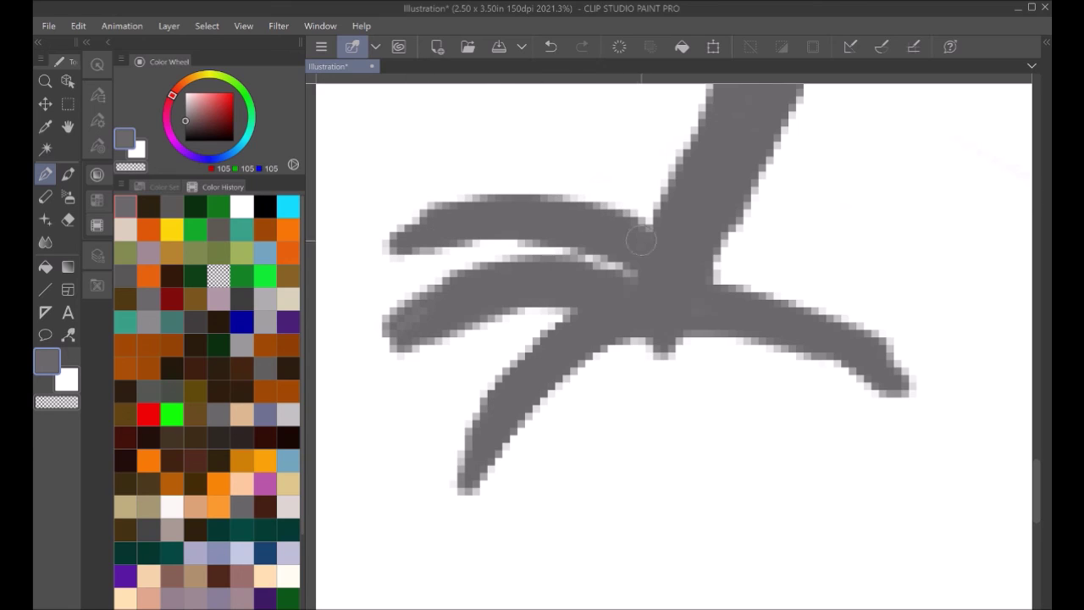
mouse_move(700, 298)
mouse_down()
mouse_move(726, 283)
mouse_move(793, 303)
mouse_move(747, 284)
mouse_move(841, 333)
mouse_move(838, 320)
mouse_move(877, 356)
mouse_move(847, 348)
mouse_move(862, 366)
mouse_move(891, 377)
mouse_up()
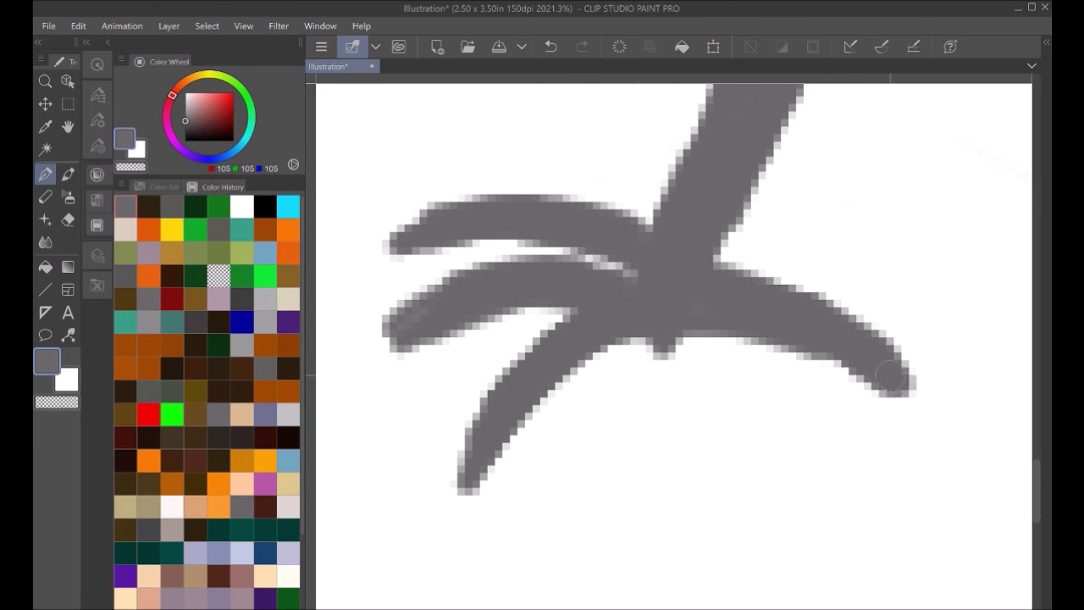
- Paint long dark brown (RGB 45, 33, 17) claws on all four toe tips and erase the stub under the foot
click(149, 206)
drag(415, 218, 346, 263)
drag(428, 307, 343, 389)
mouse_move(490, 417)
mouse_down()
mouse_move(439, 522)
mouse_move(479, 437)
mouse_up()
drag(859, 349, 935, 410)
mouse_move(883, 366)
mouse_down()
mouse_move(940, 415)
mouse_move(874, 387)
mouse_up()
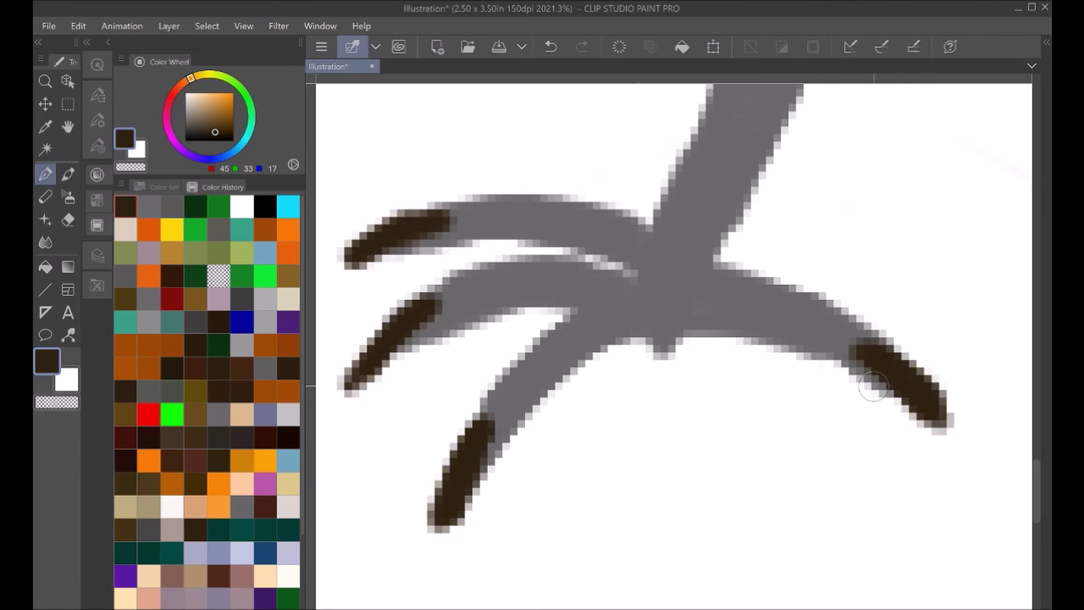
click(69, 218)
mouse_move(664, 365)
mouse_down()
mouse_move(641, 358)
mouse_move(684, 349)
mouse_up()
- Draw the far leg with front and rear toes in darker grey (RGB 90, 89, 87), and add dark brown (RGB 45, 33, 17) claws
click(70, 128)
scroll(710, 349, down, 3)
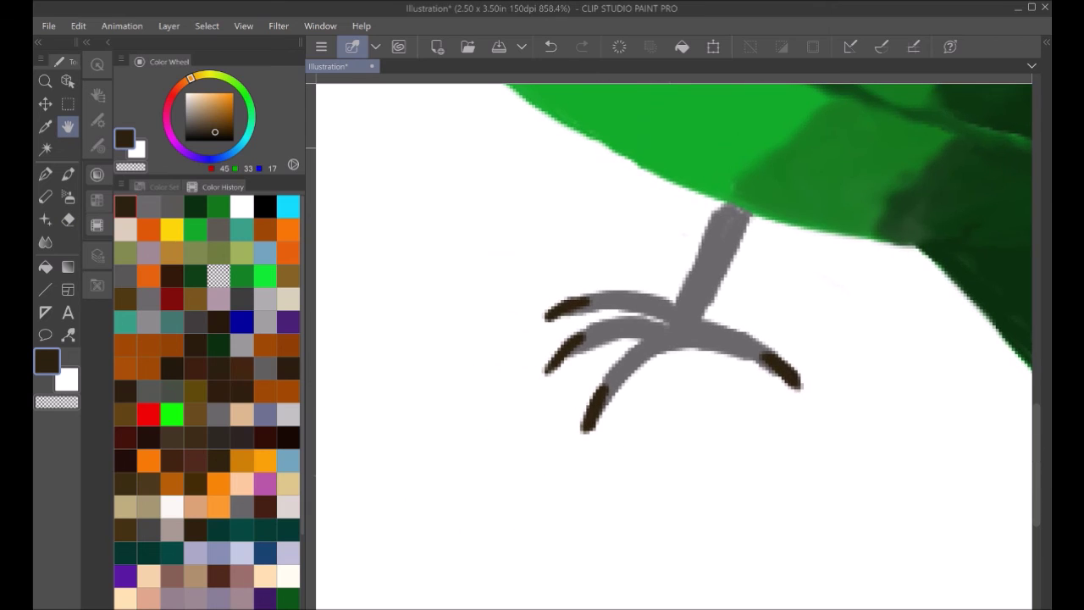
scroll(728, 360, down, 6)
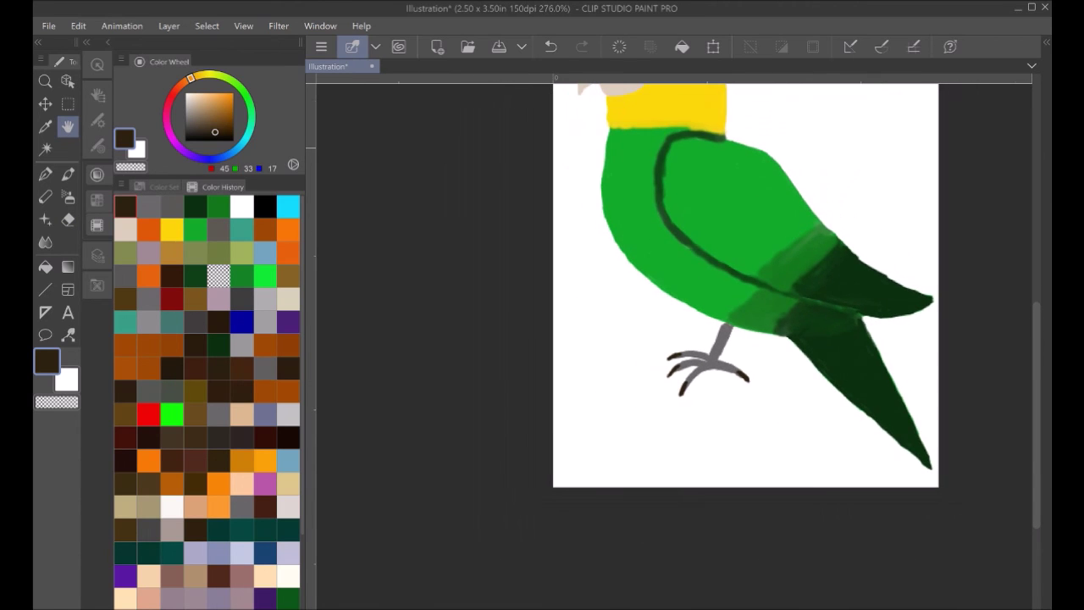
scroll(729, 350, up, 8)
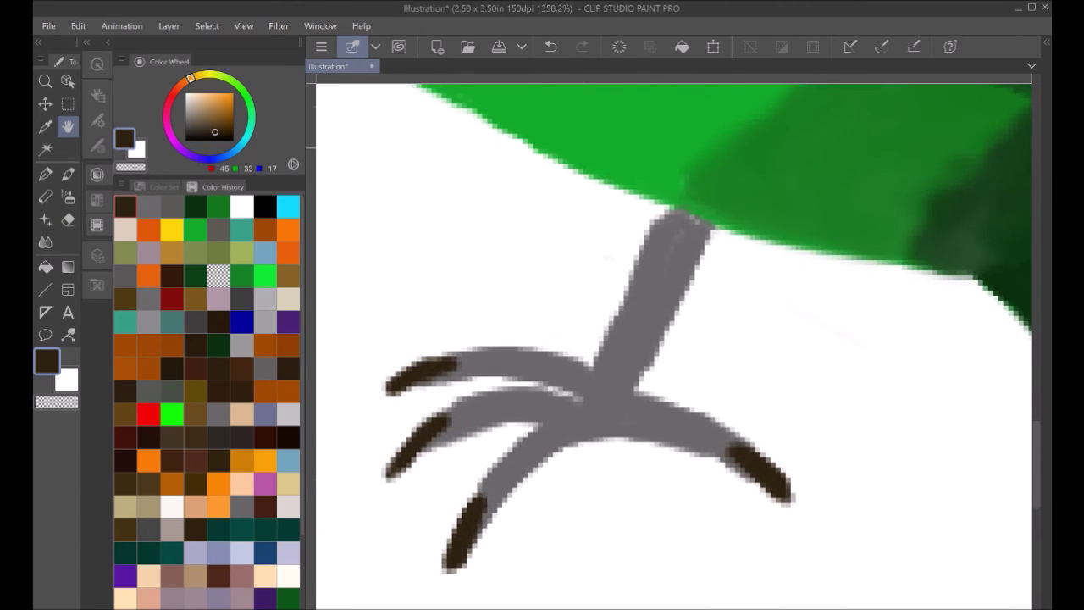
scroll(674, 346, up, 1)
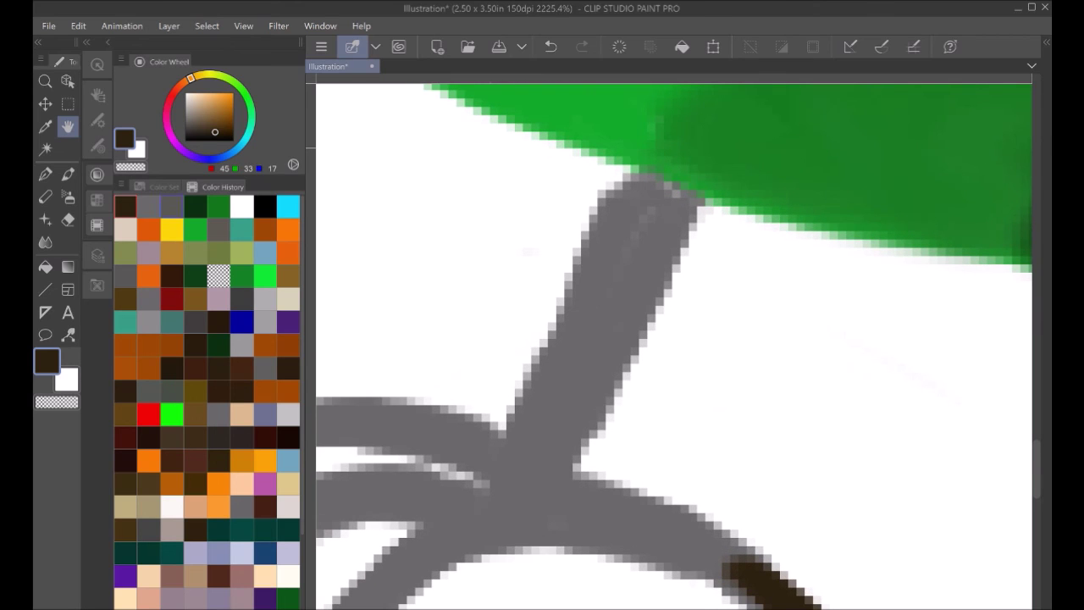
drag(722, 231, 714, 245)
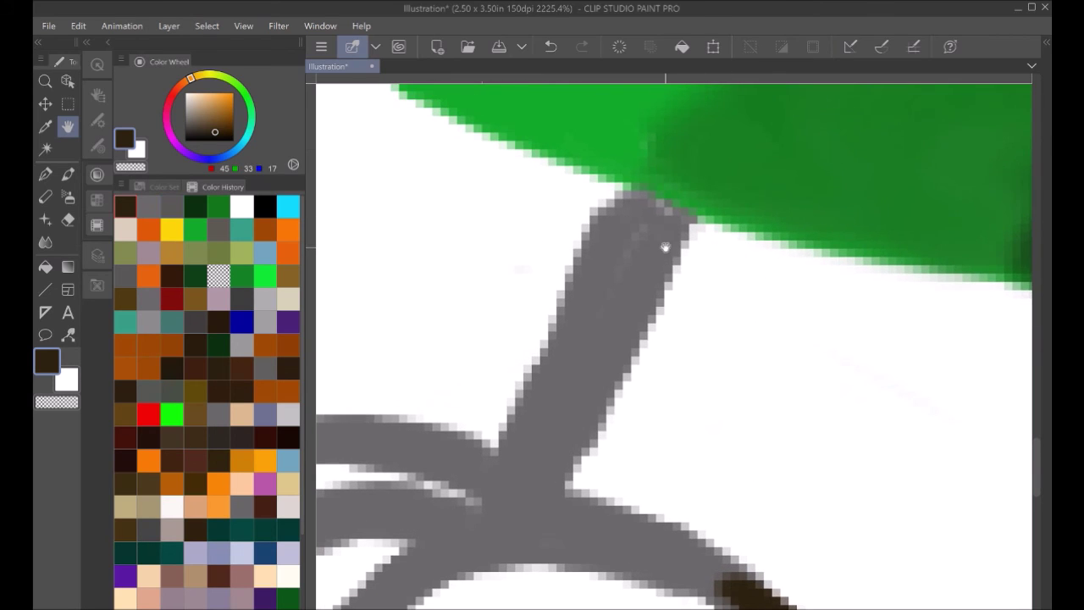
click(173, 206)
click(45, 173)
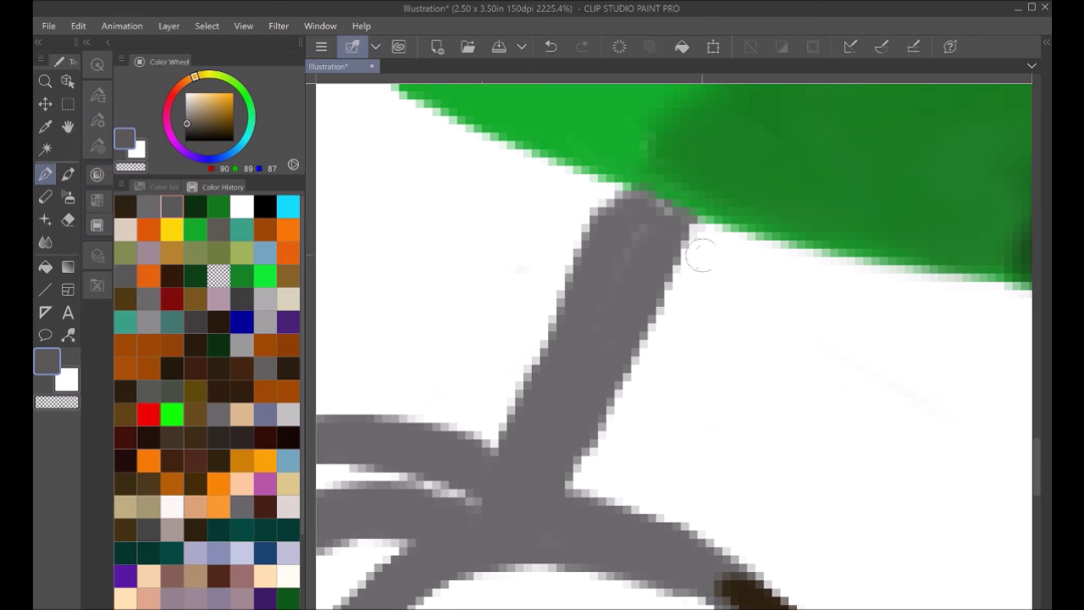
mouse_move(721, 240)
mouse_down()
mouse_move(701, 291)
mouse_move(709, 265)
mouse_move(724, 266)
mouse_move(693, 319)
mouse_move(716, 313)
mouse_move(661, 360)
mouse_move(669, 336)
mouse_move(648, 401)
mouse_move(710, 270)
mouse_move(693, 273)
mouse_move(610, 448)
mouse_move(629, 448)
mouse_move(597, 491)
mouse_move(643, 496)
mouse_move(622, 487)
mouse_move(672, 512)
mouse_move(634, 490)
mouse_move(694, 522)
mouse_move(633, 477)
mouse_move(709, 532)
mouse_up()
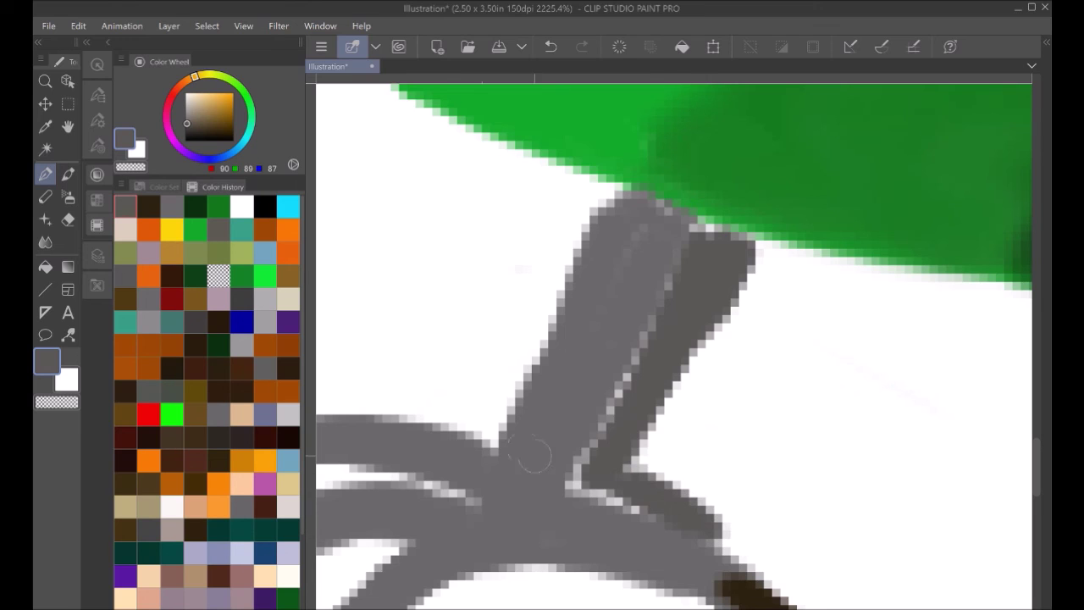
mouse_move(511, 449)
mouse_down()
mouse_move(445, 403)
mouse_move(418, 402)
mouse_move(481, 423)
mouse_move(385, 394)
mouse_move(458, 422)
mouse_move(360, 401)
mouse_move(375, 399)
mouse_move(334, 398)
mouse_up()
click(149, 206)
drag(696, 515, 735, 552)
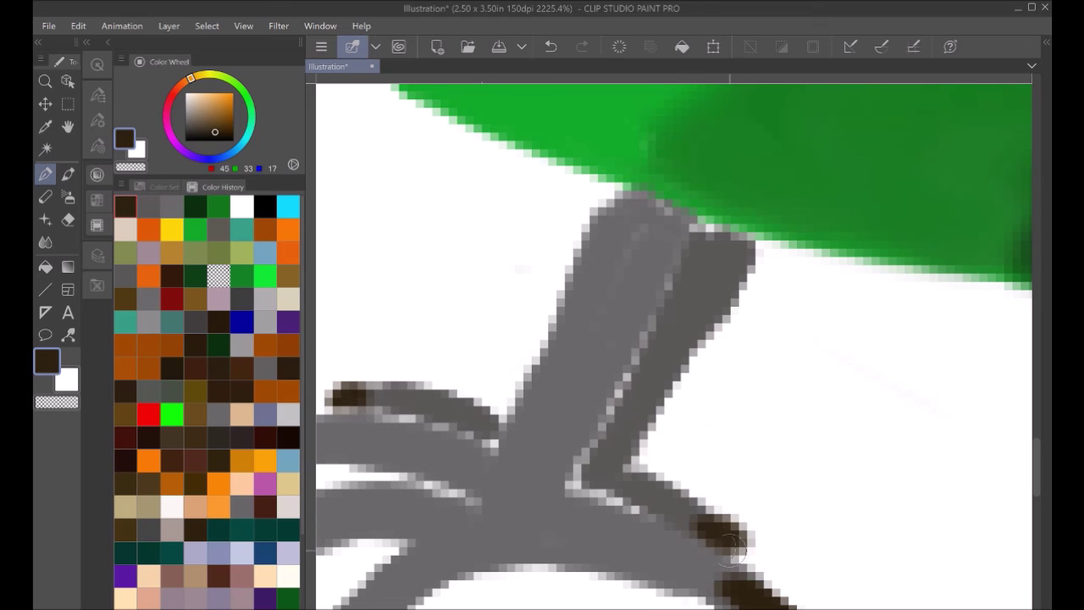
drag(356, 398, 458, 442)
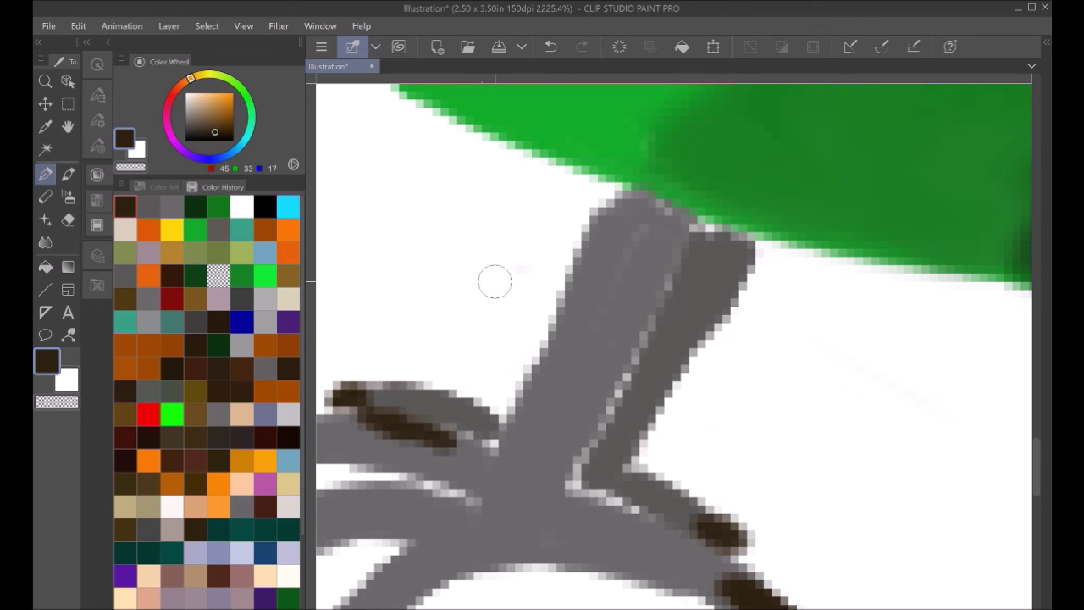
click(550, 47)
click(550, 47)
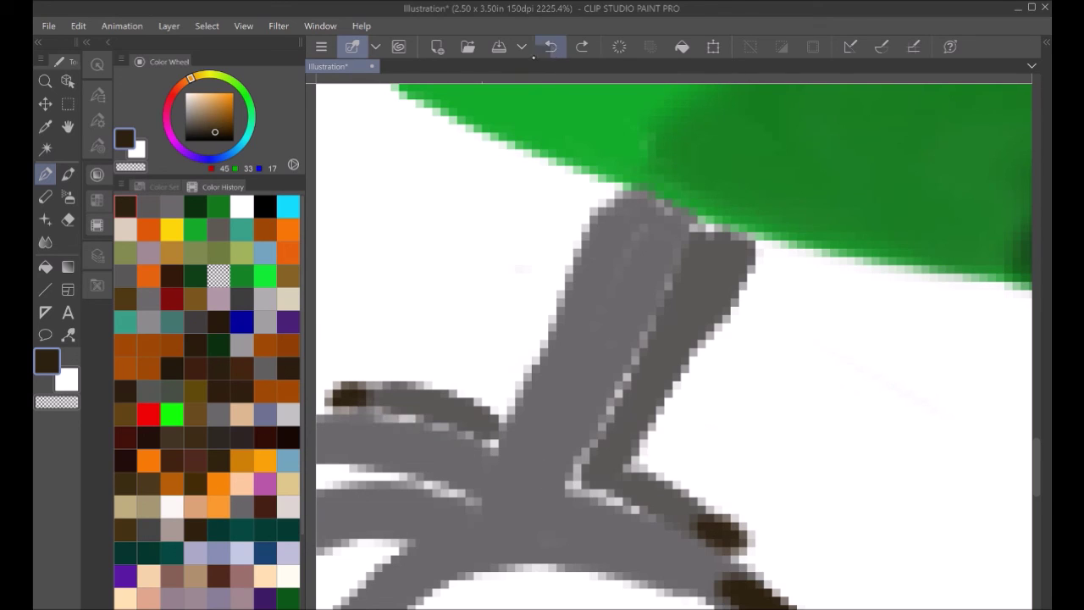
- Try soft dark brown shading between the far and near front toes with the Dense watercolor brush, and undo it
click(68, 174)
drag(414, 422, 448, 436)
click(550, 47)
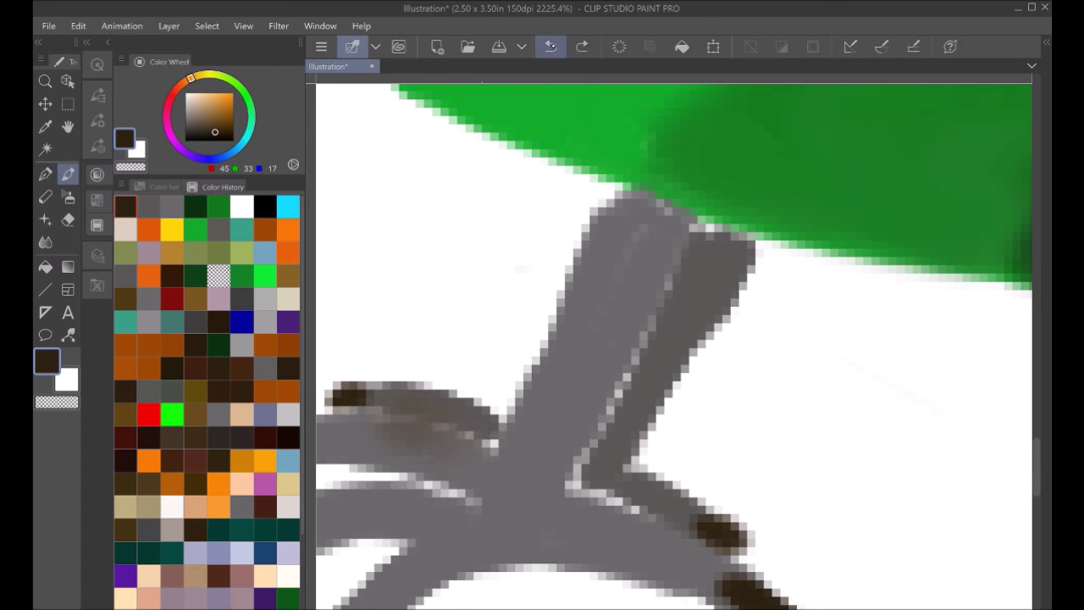
click(551, 47)
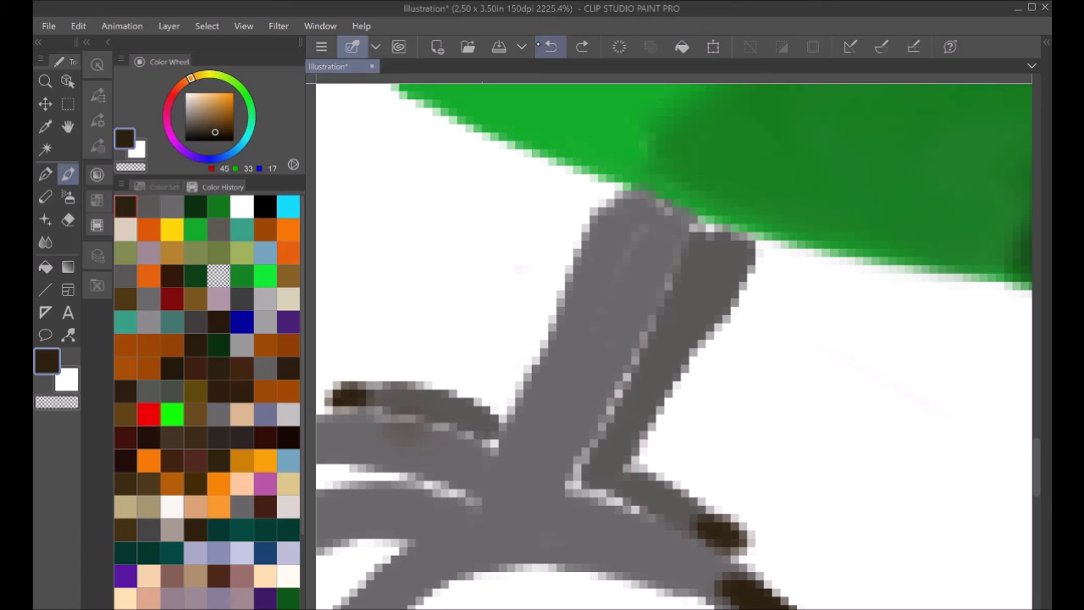
click(550, 47)
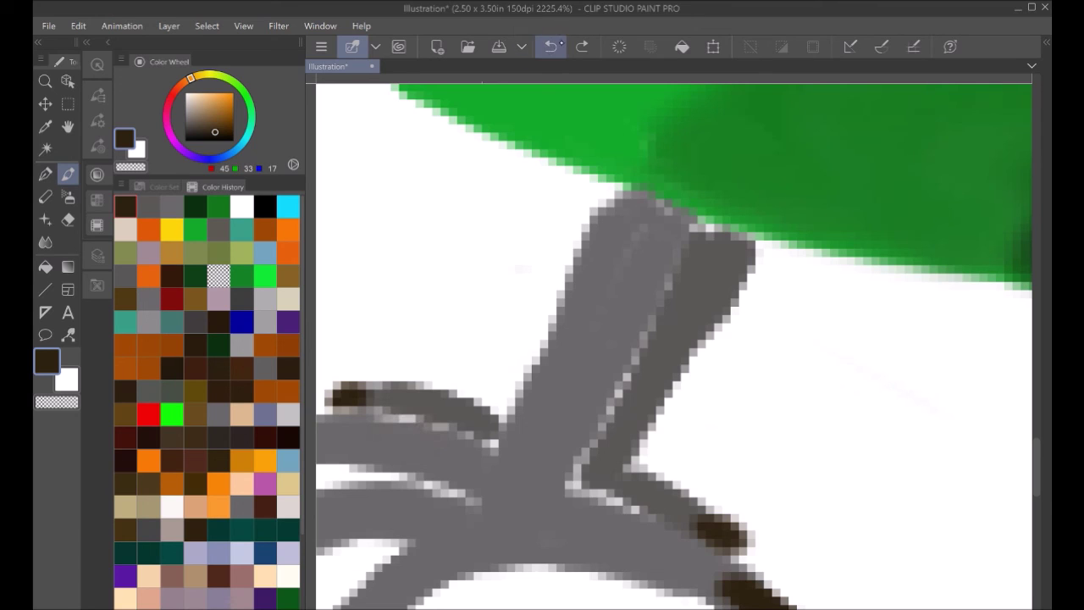
- Shade dark brown between the near and far toes, front and rear, using Dense watercolor at size 4.0 and paint density 51
click(99, 144)
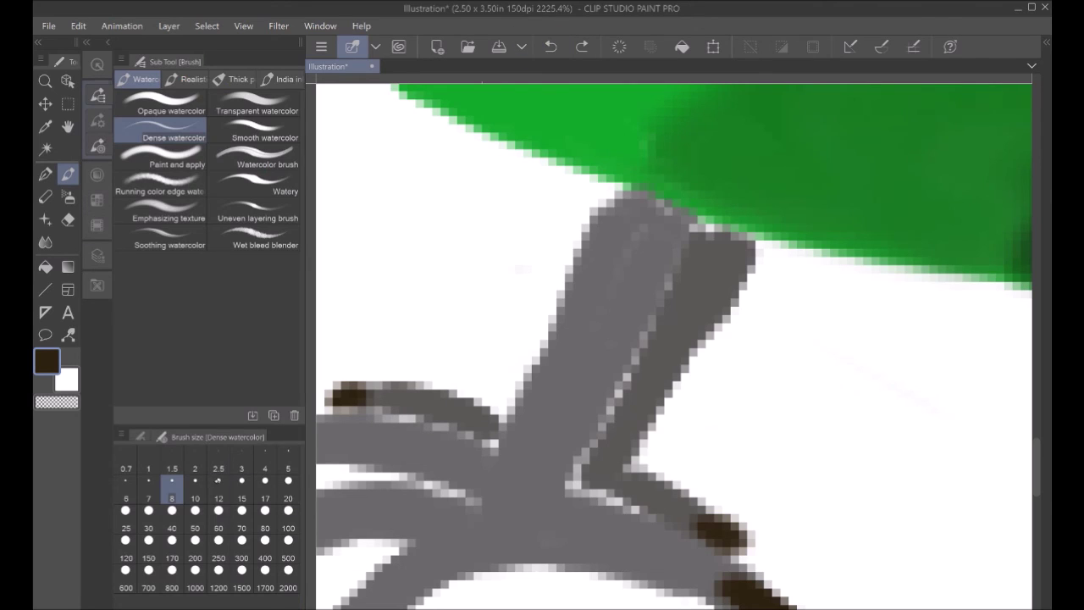
click(265, 462)
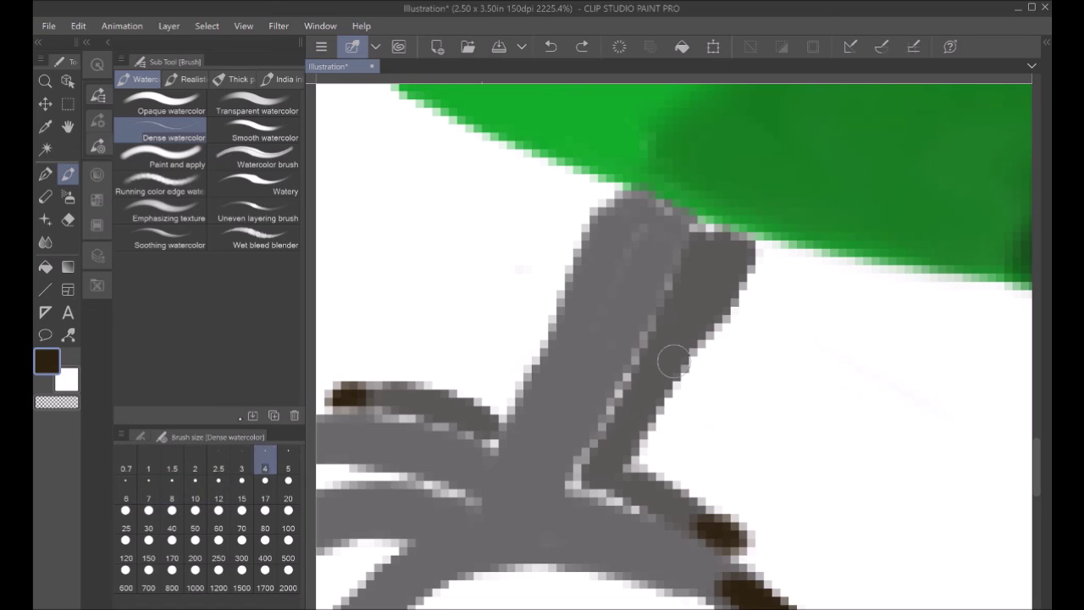
click(99, 121)
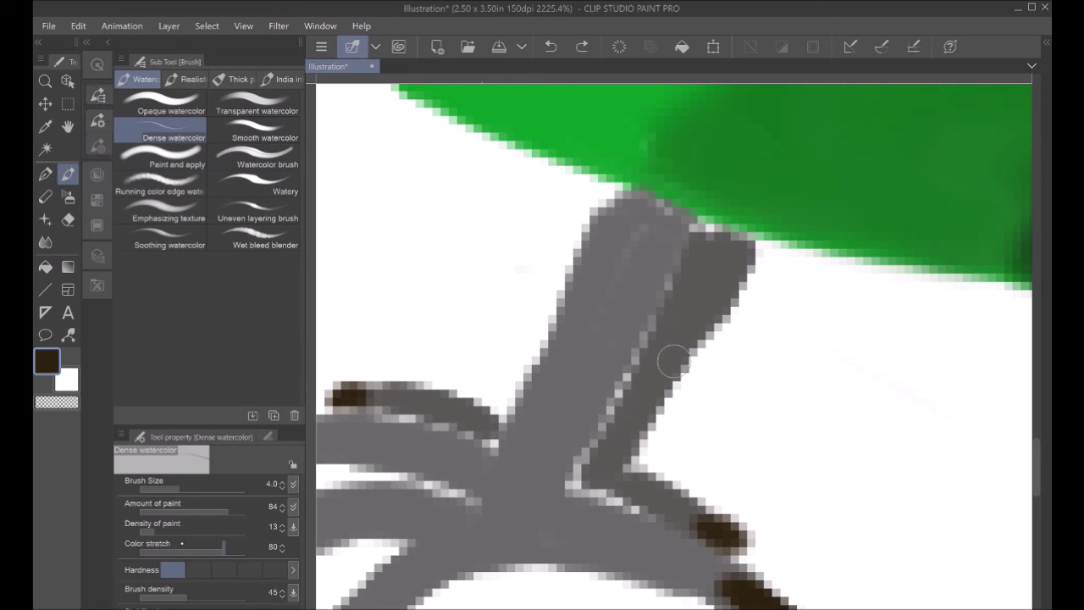
mouse_move(493, 453)
mouse_down()
mouse_move(429, 421)
mouse_move(459, 432)
mouse_move(362, 417)
mouse_move(479, 464)
mouse_up()
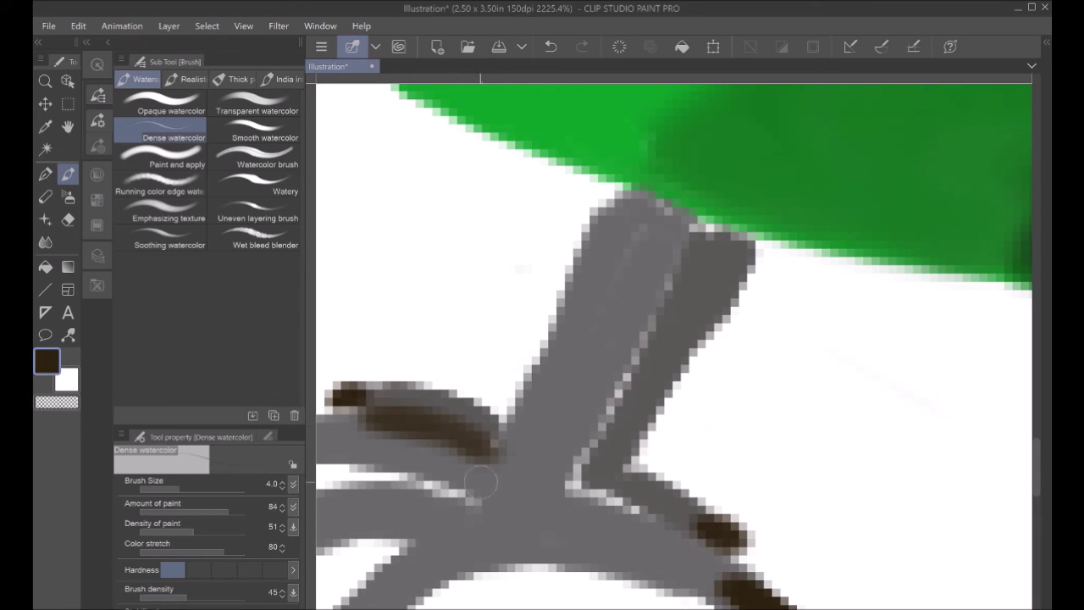
mouse_move(575, 498)
mouse_down()
mouse_move(622, 507)
mouse_move(581, 488)
mouse_move(631, 509)
mouse_move(591, 489)
mouse_move(678, 540)
mouse_up()
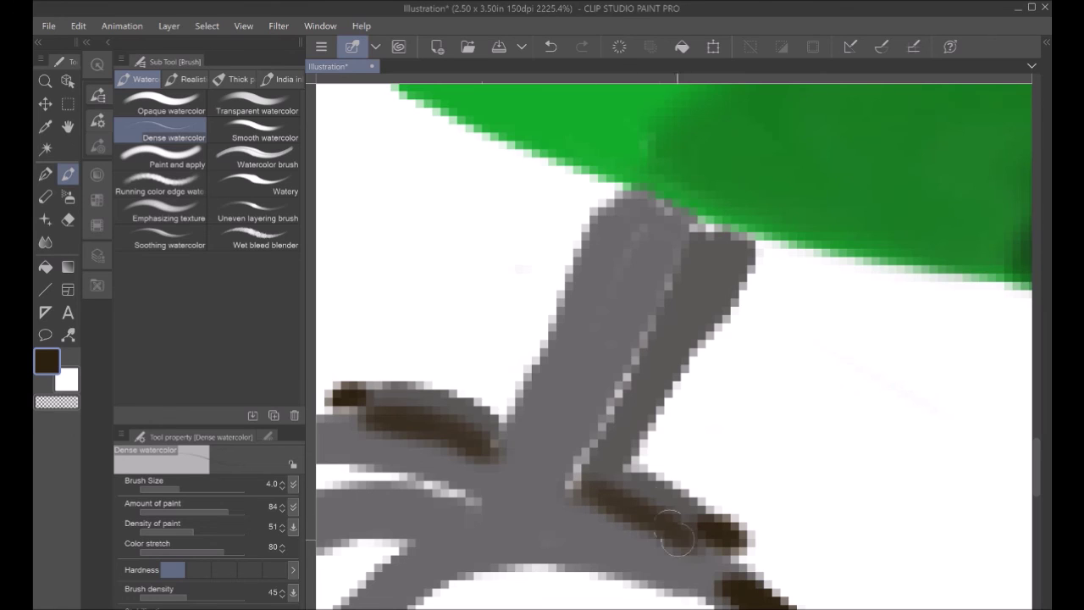
- Shade a dark brown line along the boundary between the near and far legs with the Dense watercolor brush
drag(562, 484, 693, 219)
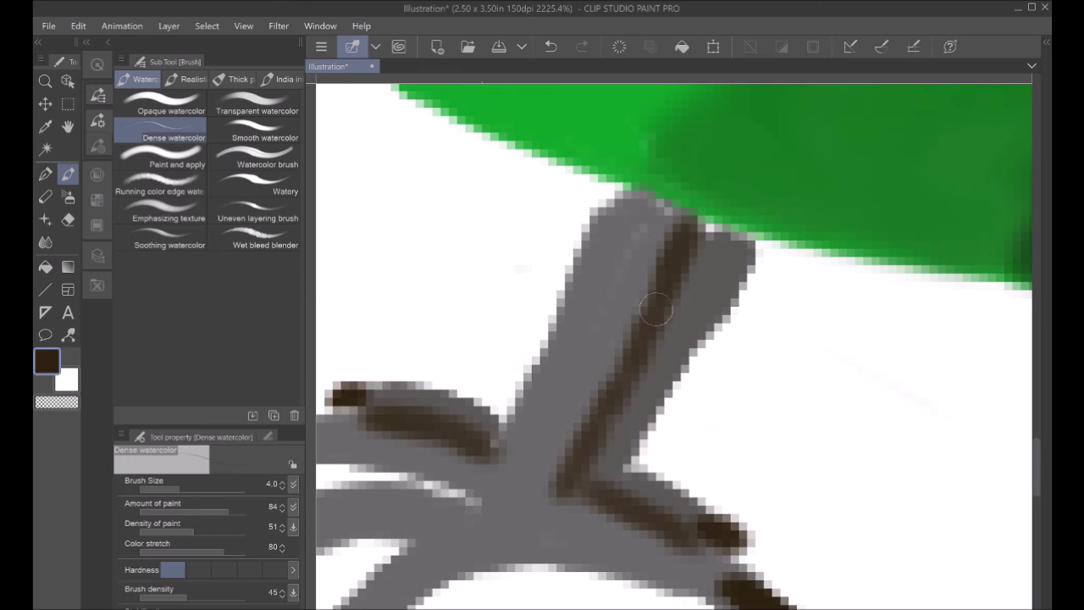
key(h)
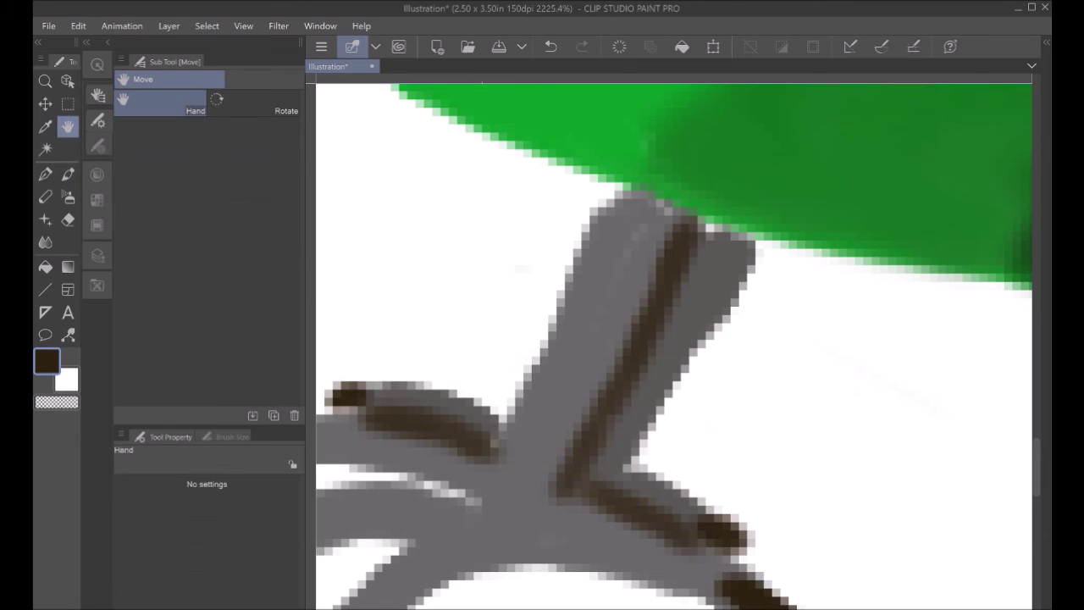
scroll(695, 427, down, 4)
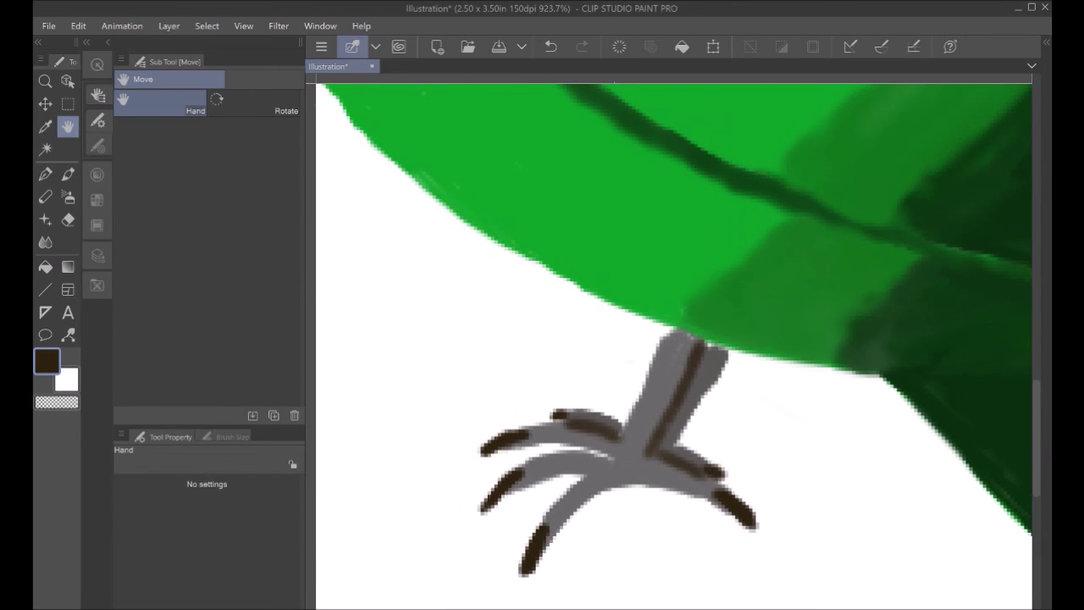
scroll(722, 442, down, 5)
drag(722, 442, 634, 429)
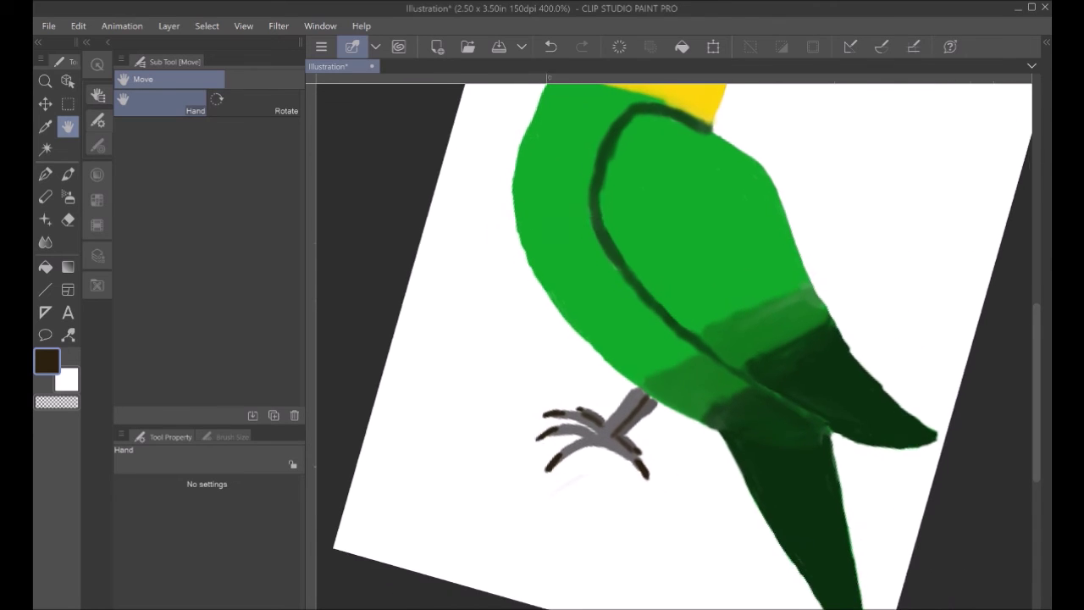
- Fill the white gap between the top of the far leg and the belly with darker grey (RGB 90, 89, 87) using a pen
drag(503, 528, 518, 537)
scroll(618, 391, up, 8)
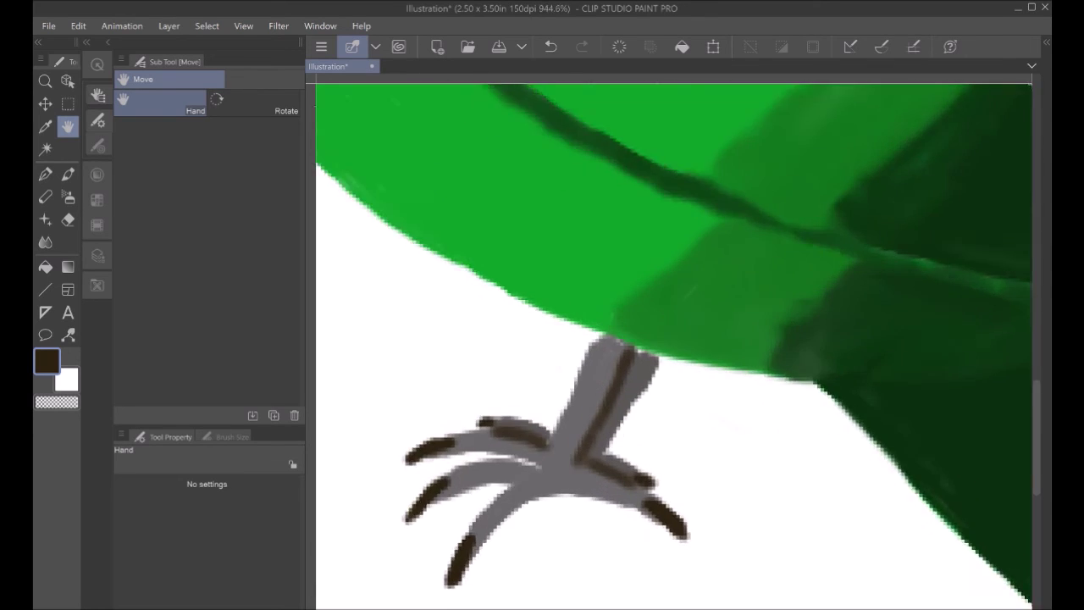
drag(618, 392, 607, 467)
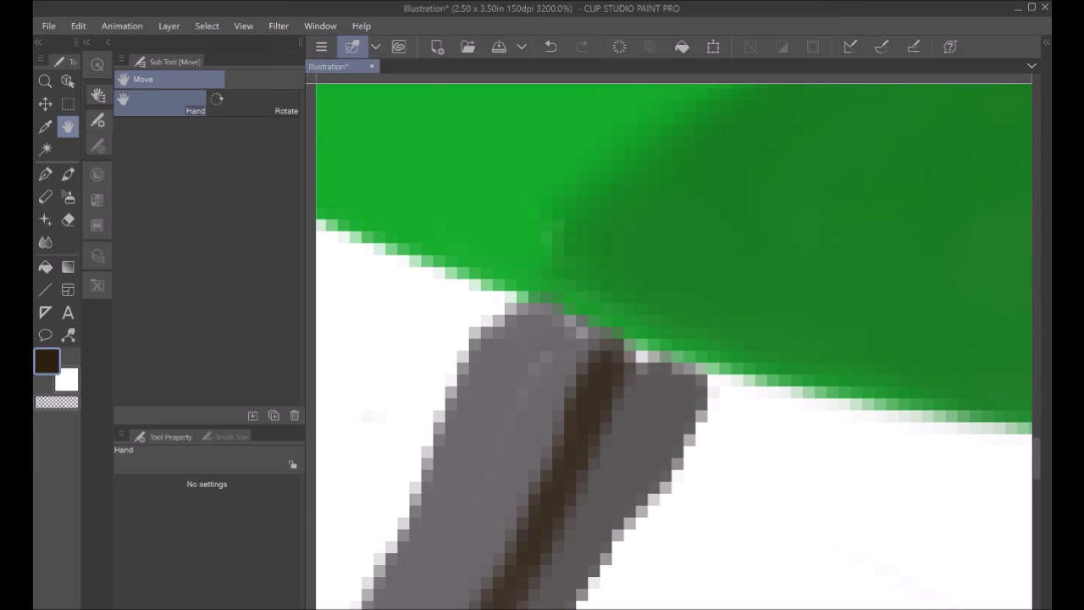
click(45, 174)
click(97, 175)
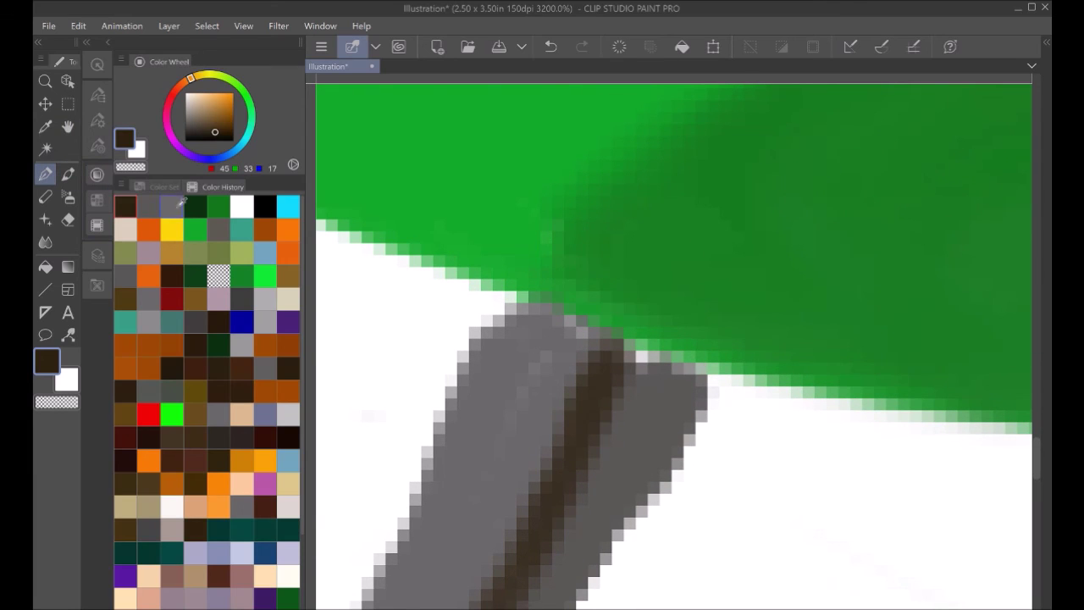
click(148, 203)
drag(650, 364, 673, 386)
- Examine the whole parrot on the upright page to check how the shaded legs fit the drawing
key(h)
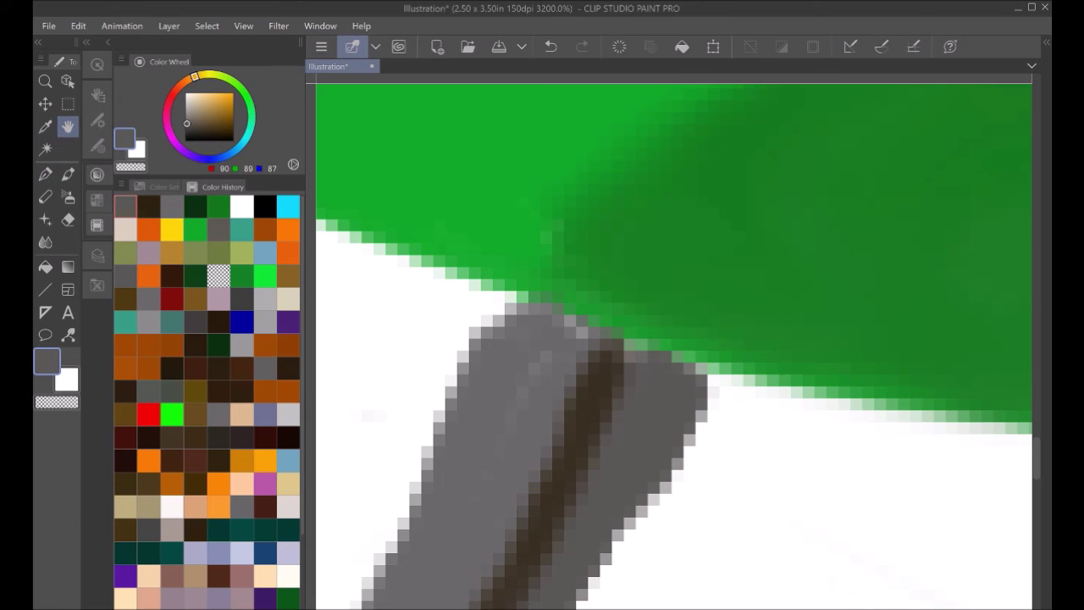
scroll(703, 400, down, 6)
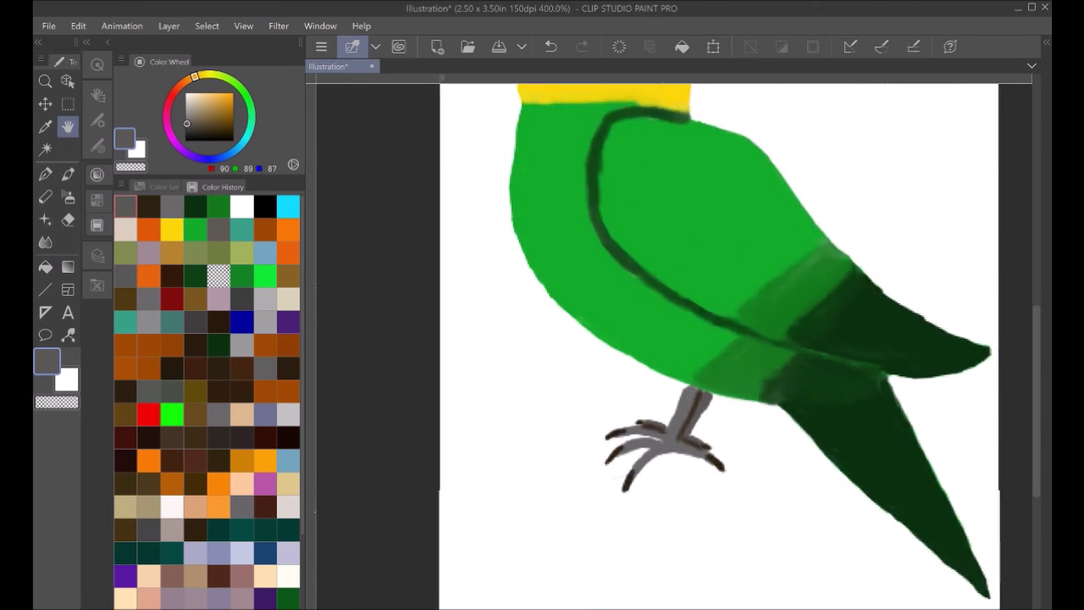
scroll(727, 400, down, 1)
drag(727, 400, 620, 450)
scroll(656, 431, down, 1)
drag(733, 339, 691, 370)
drag(581, 370, 605, 324)
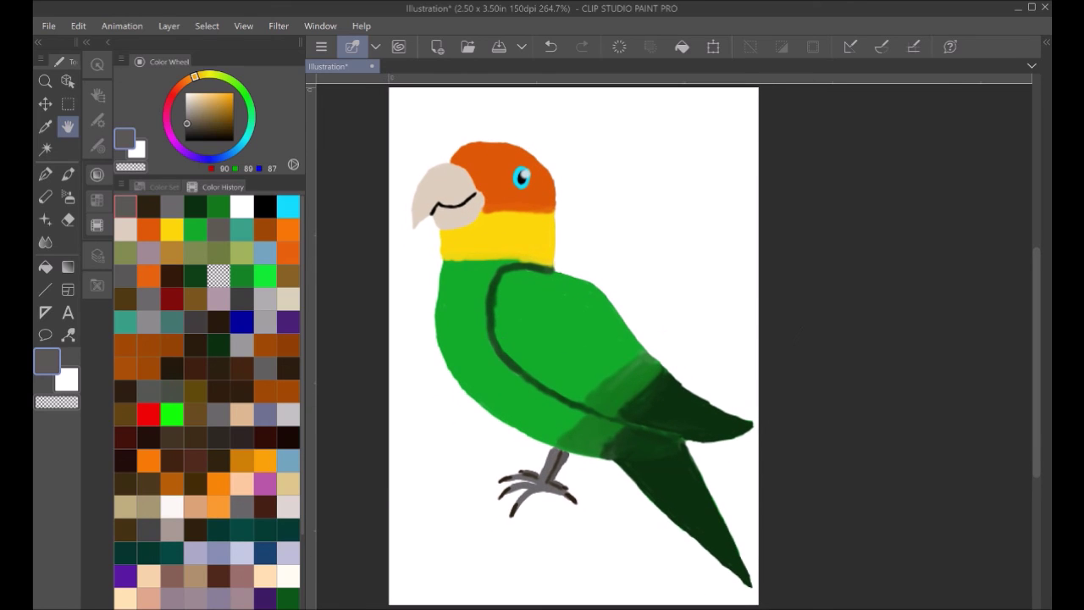